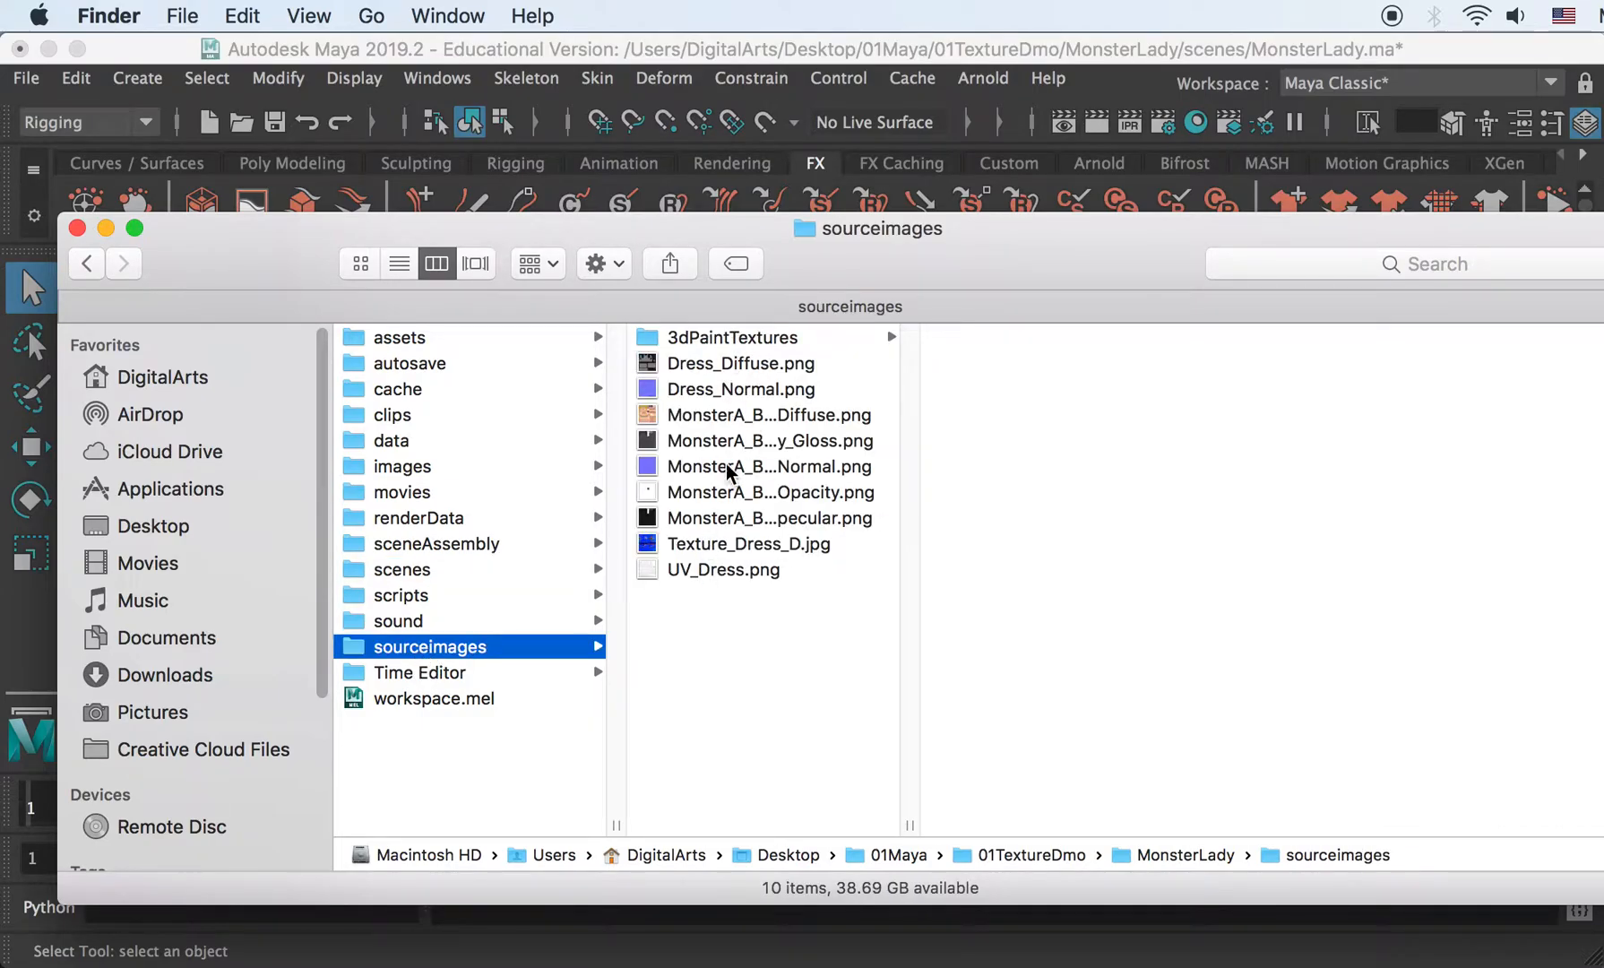
- Switch from Finder to Maya and display the character in shaded mode with texture maps
key("super+Tab")
key("5")
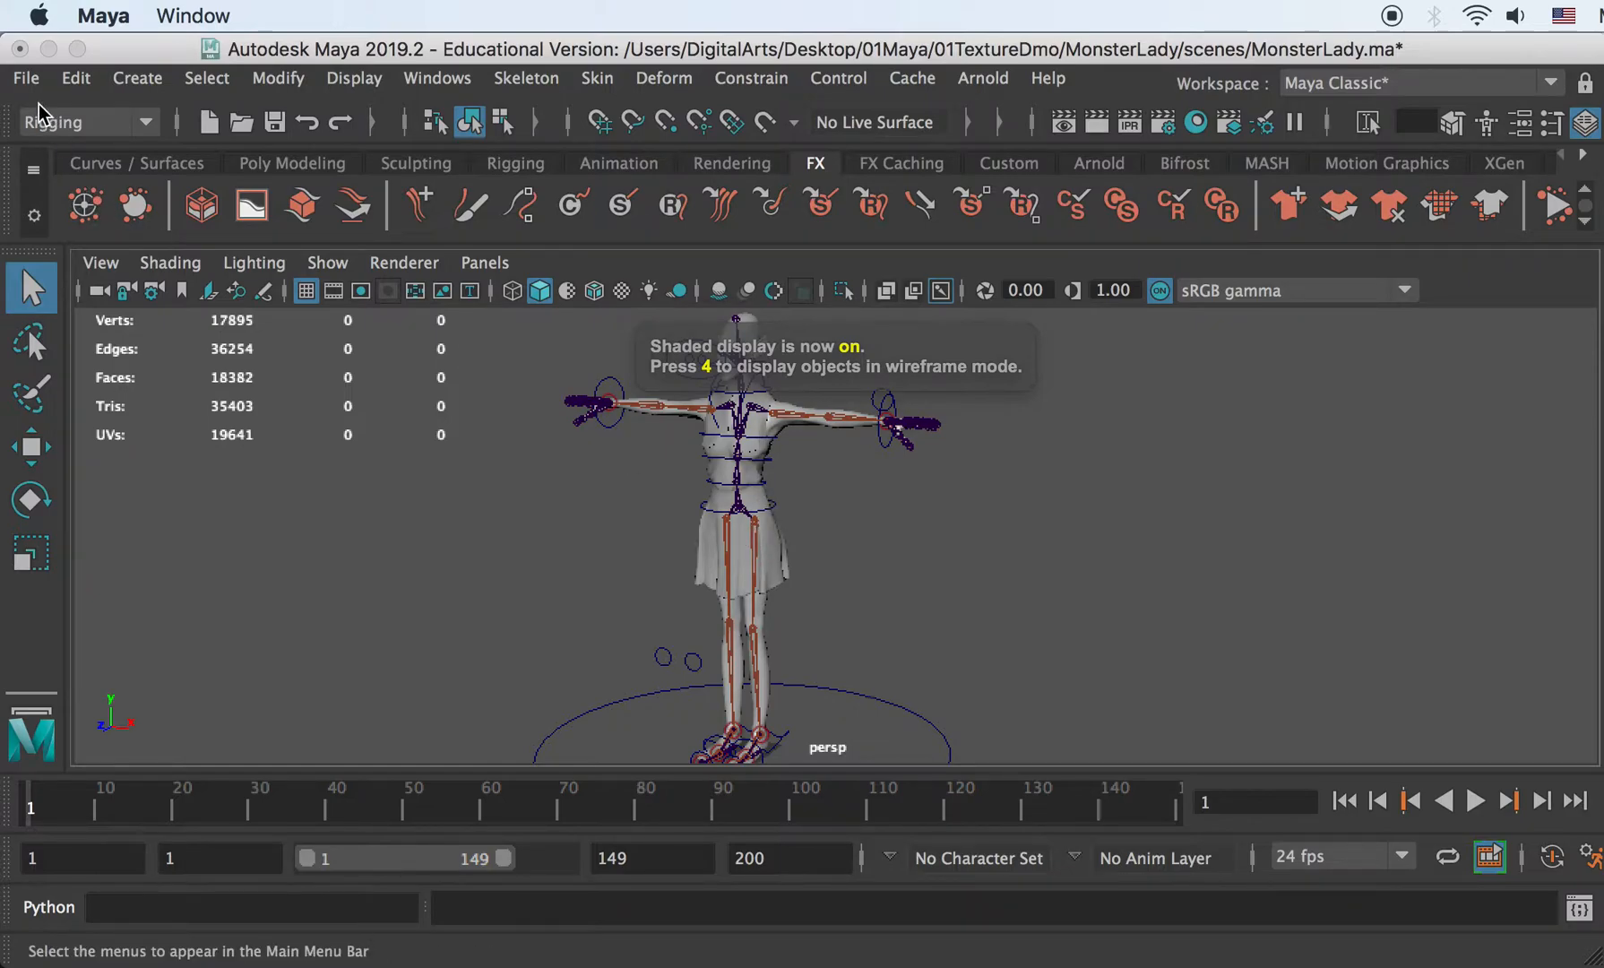
left_click(26, 78)
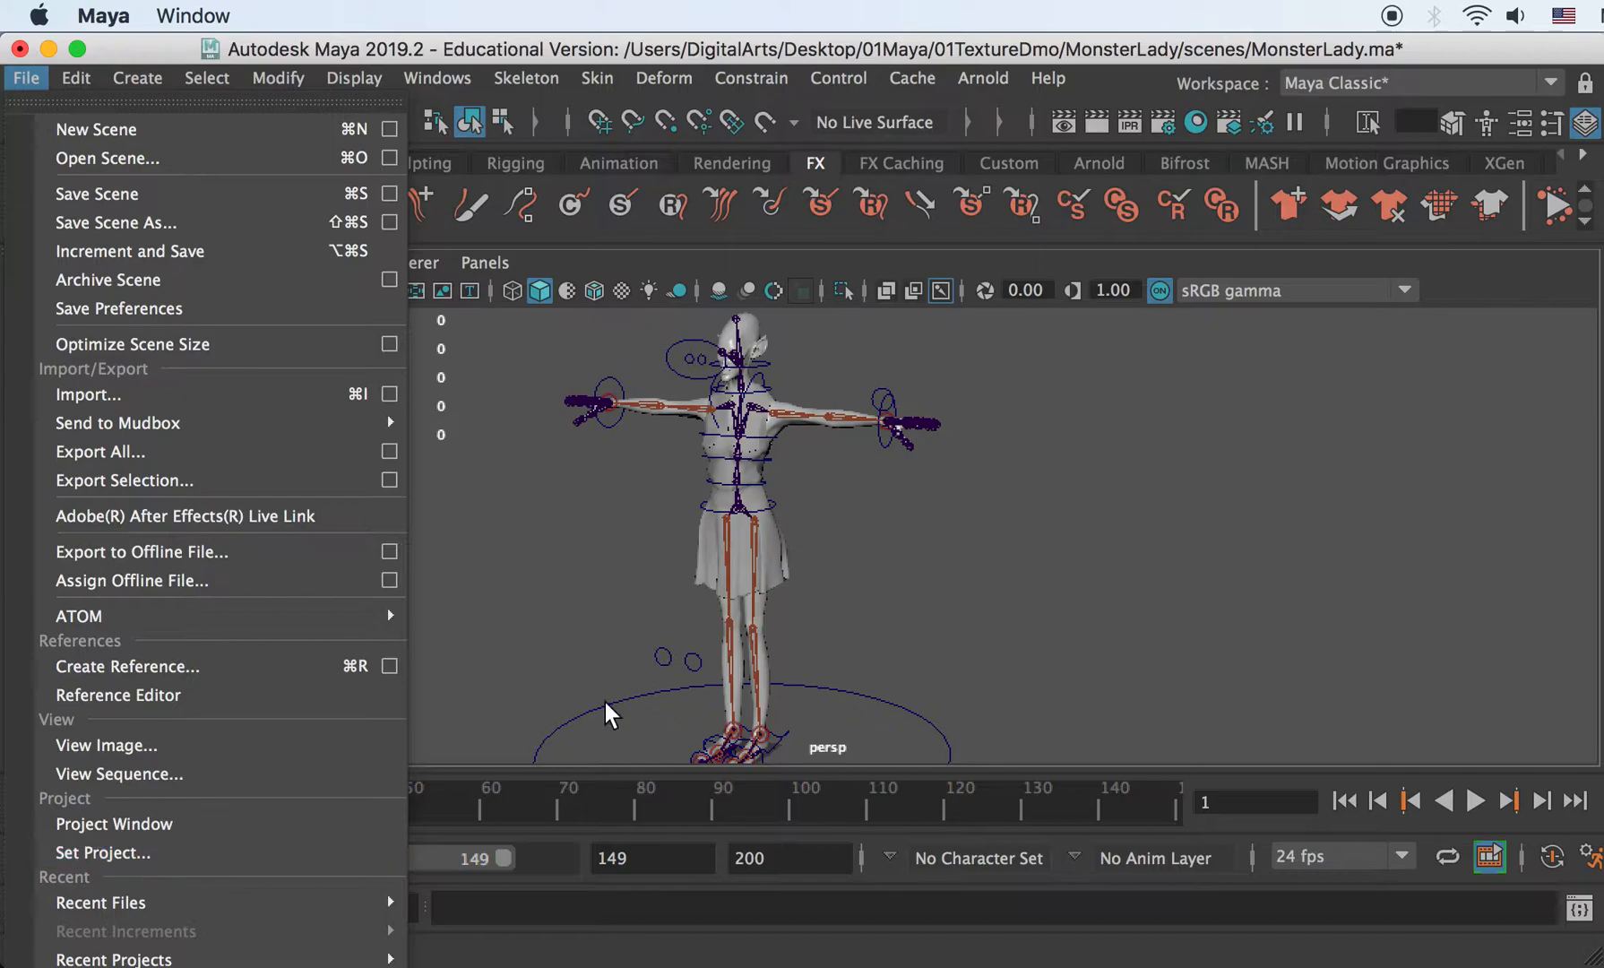
left_click(655, 563)
key("super+Tab")
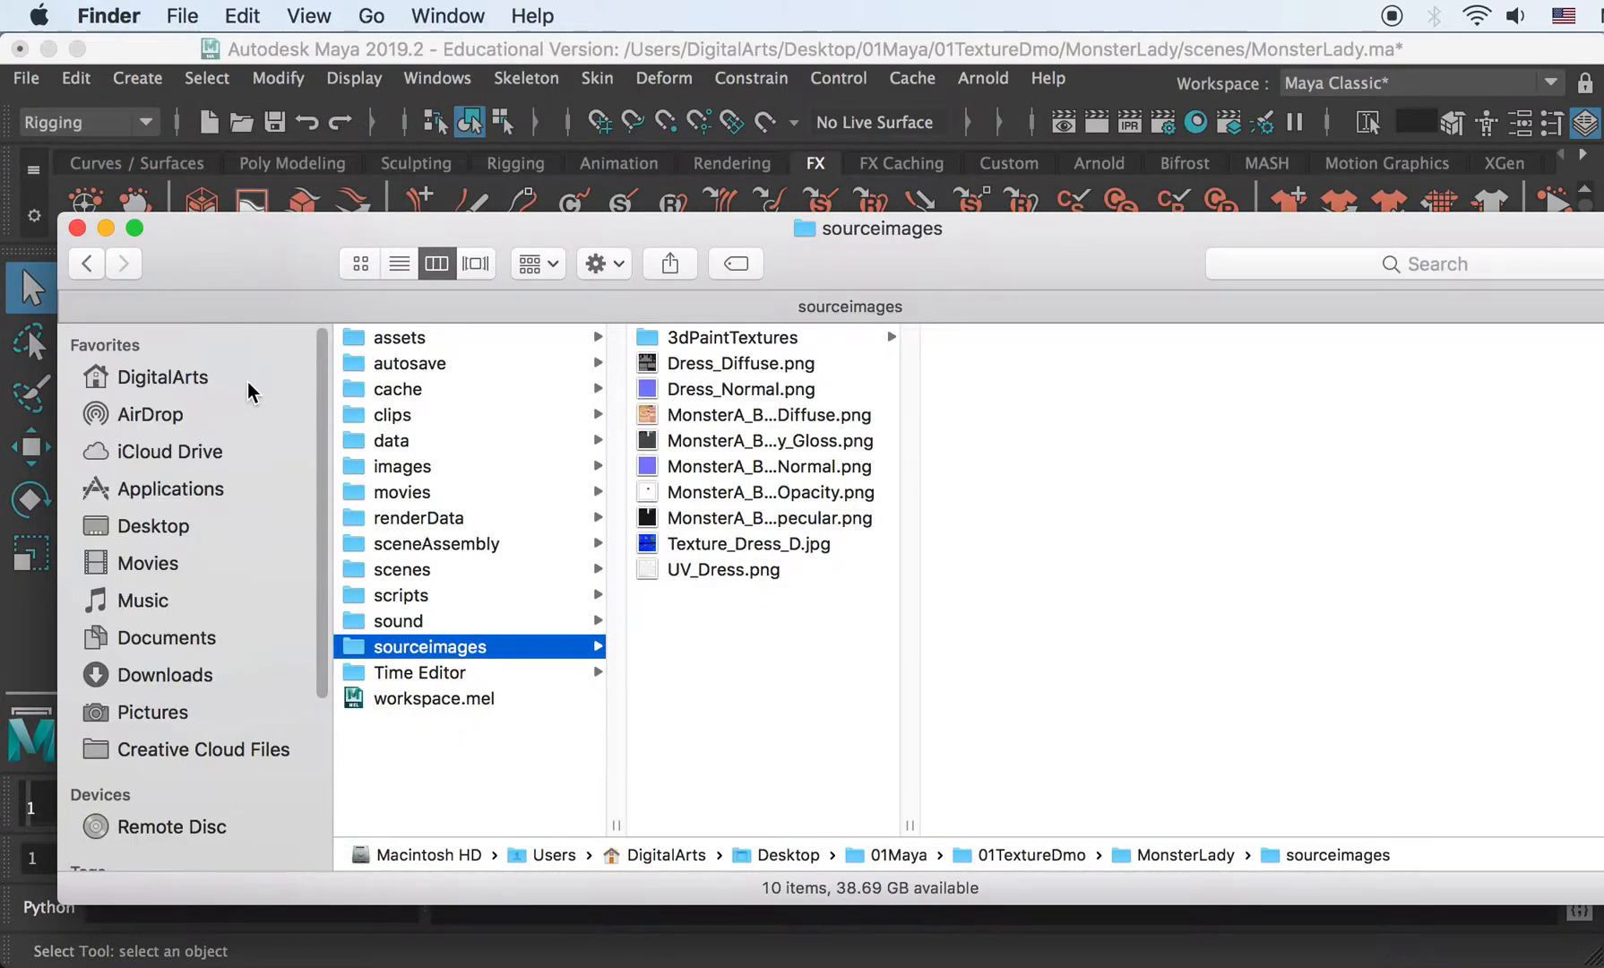
key("super+Tab")
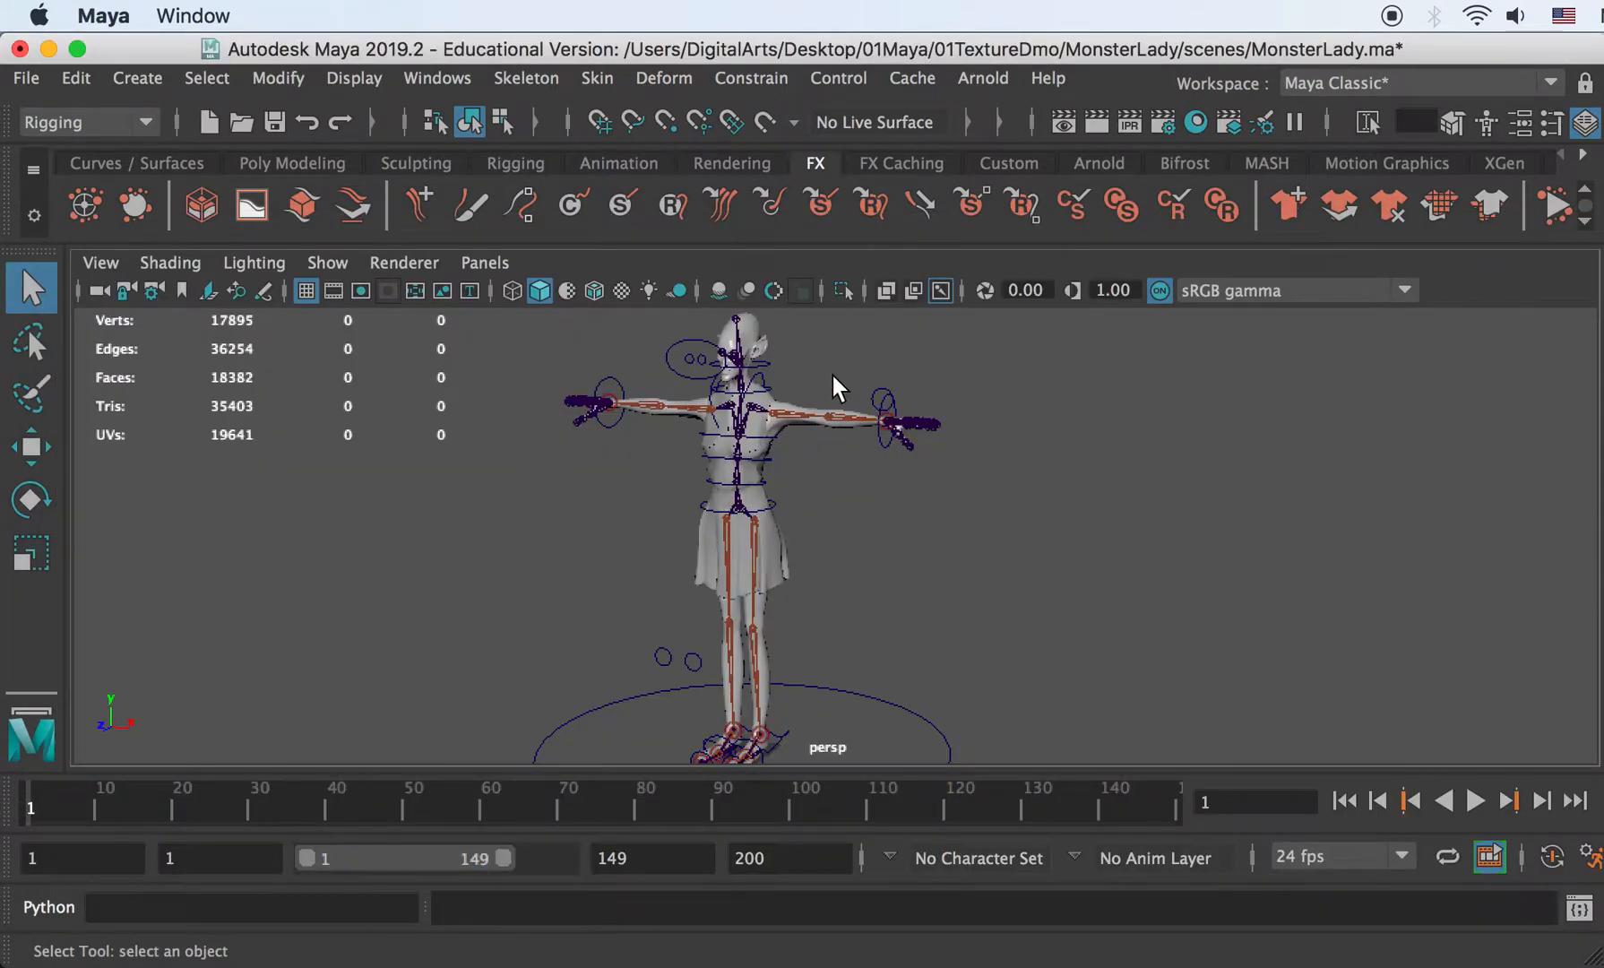
key("6")
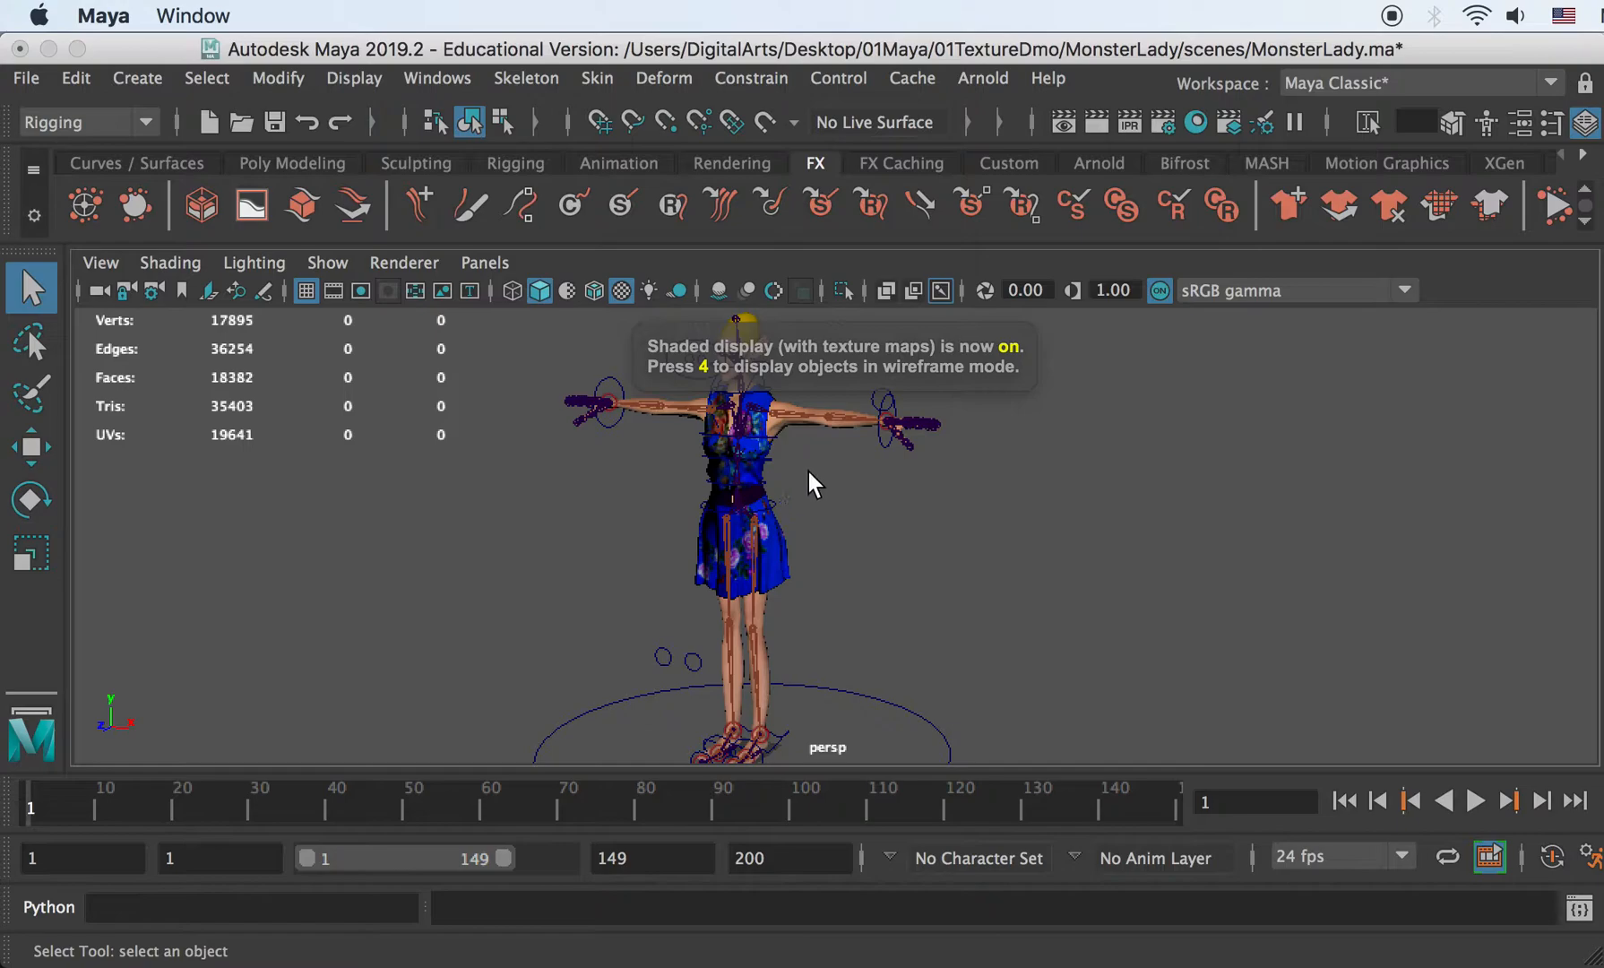
- Inspect the whole character rig and select its main control curve CharCtrl on the floor, ending with nothing selected
left_click_drag(587, 348, 749, 426, "alt")
right_click_drag(749, 426, 839, 463, "alt")
middle_click_drag(838, 462, 710, 452, "alt")
left_click_drag(710, 452, 755, 413, "alt")
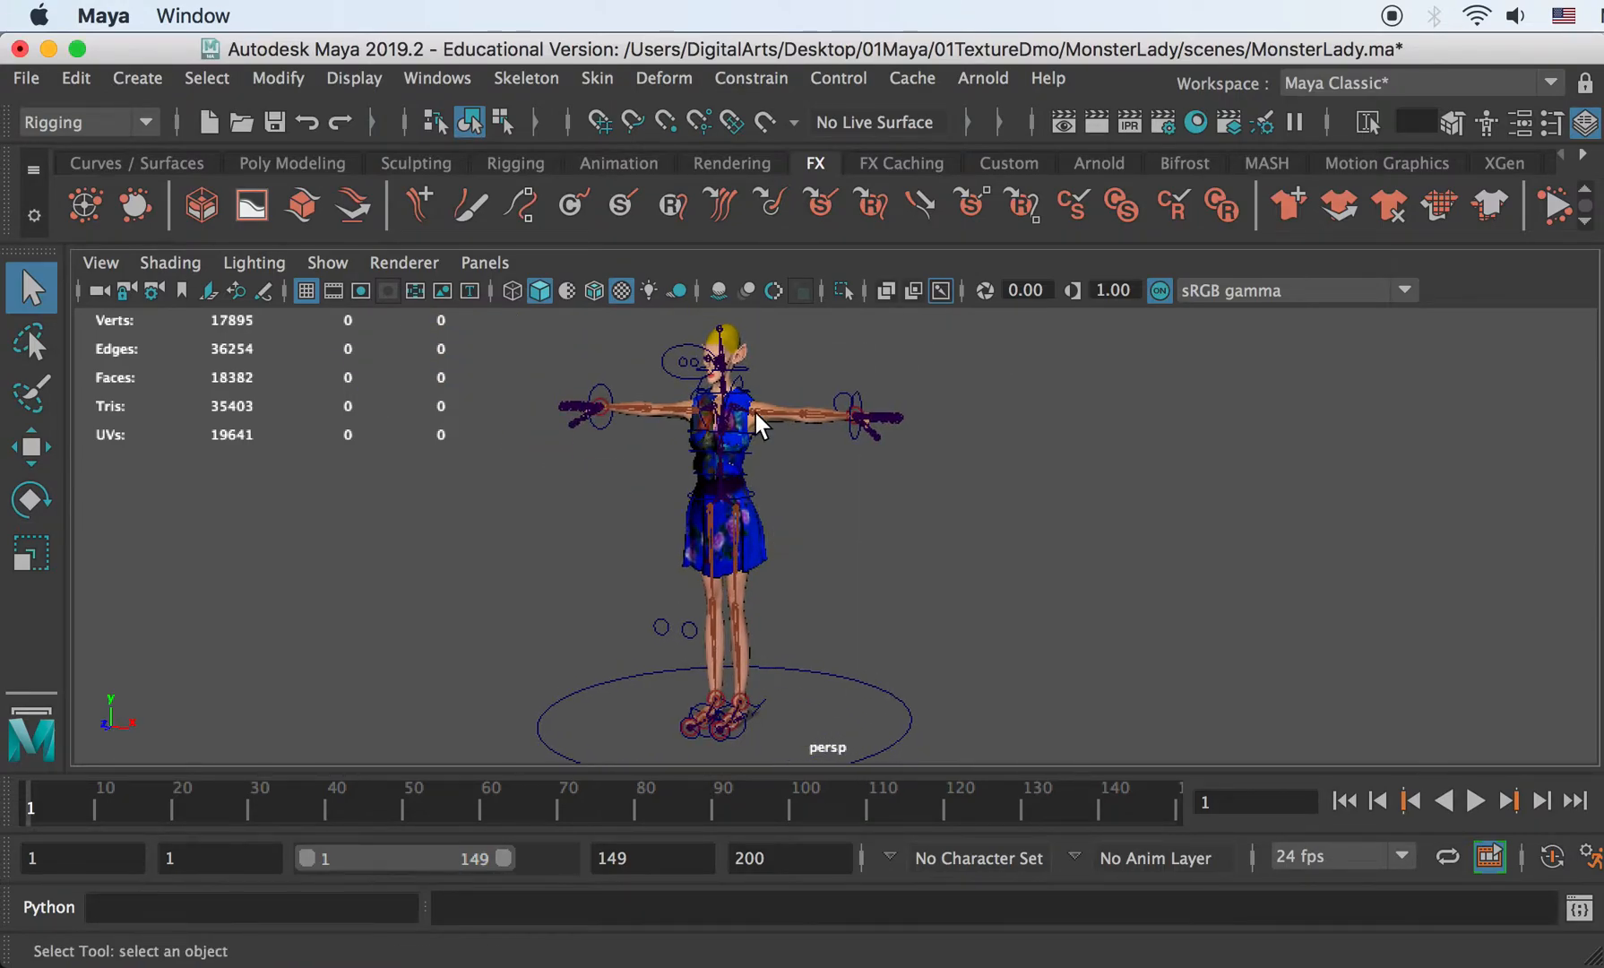
left_click(858, 401)
left_click(839, 677)
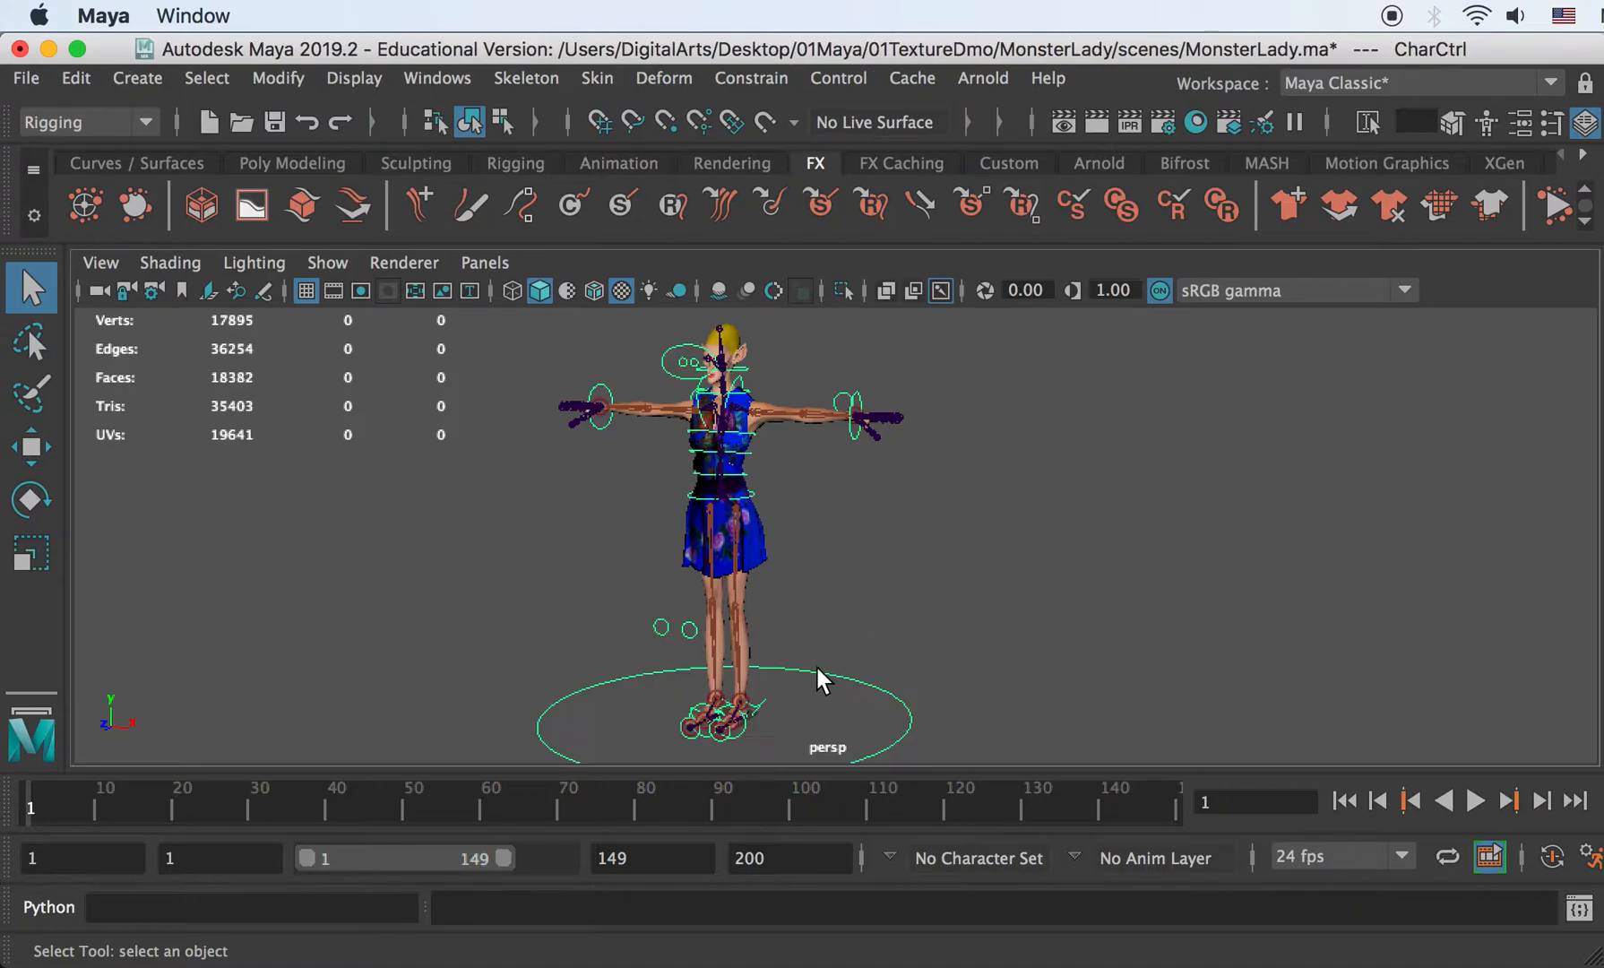
left_click(609, 353)
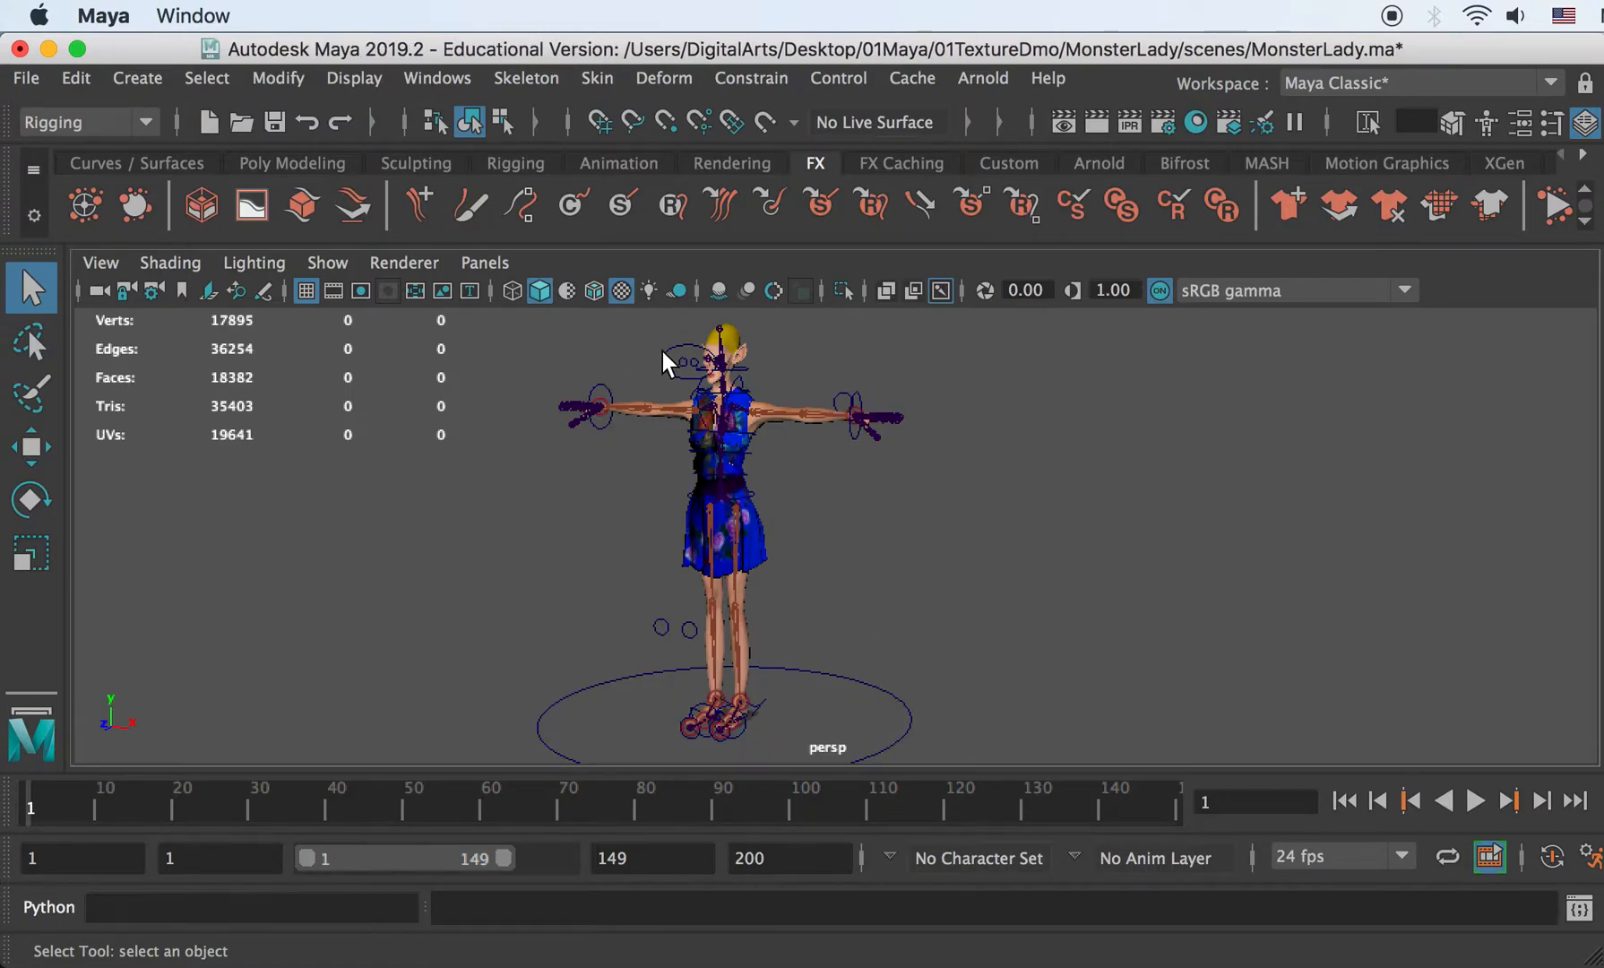
- Frame the EyeG_Ctrl curve at the head and try moving it sideways to turn the eyes
left_click(667, 343)
key("f")
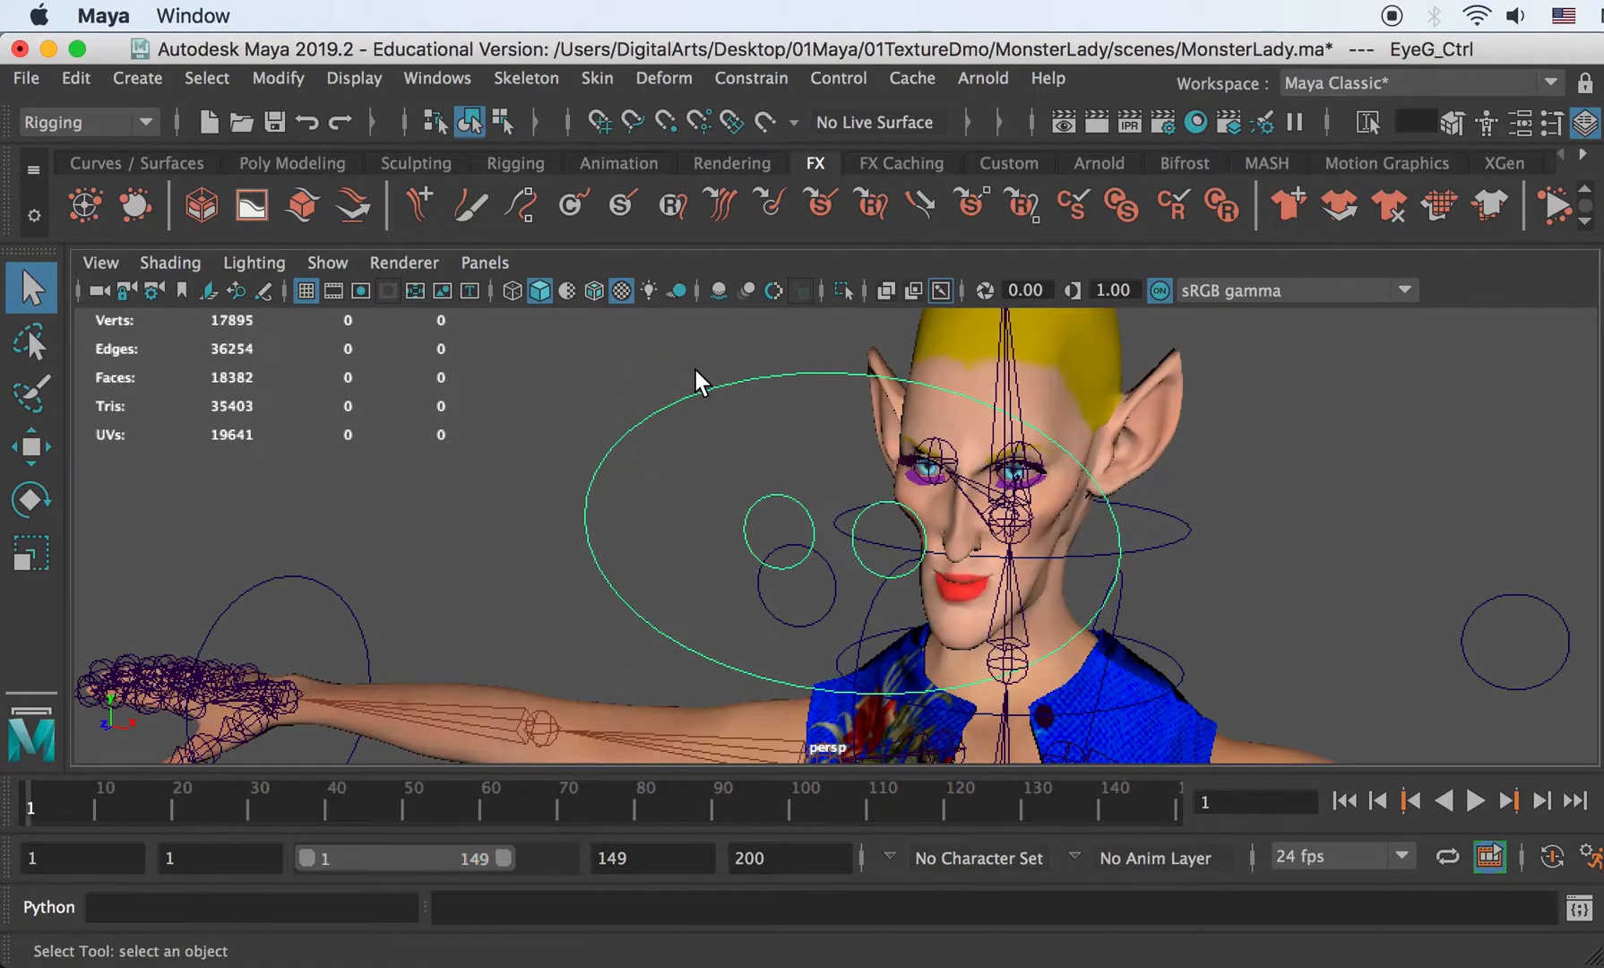
key("w")
left_click_drag(974, 556, 802, 532)
- Select and frame the RightEye joint to examine how the eyes relate to the eye control curves
left_click_drag(986, 495, 1044, 460, "alt")
left_click(1073, 462)
mouse_move(867, 491)
left_mouse_down("alt")
mouse_move(857, 480)
mouse_move(866, 501)
left_mouse_up("alt")
key("f")
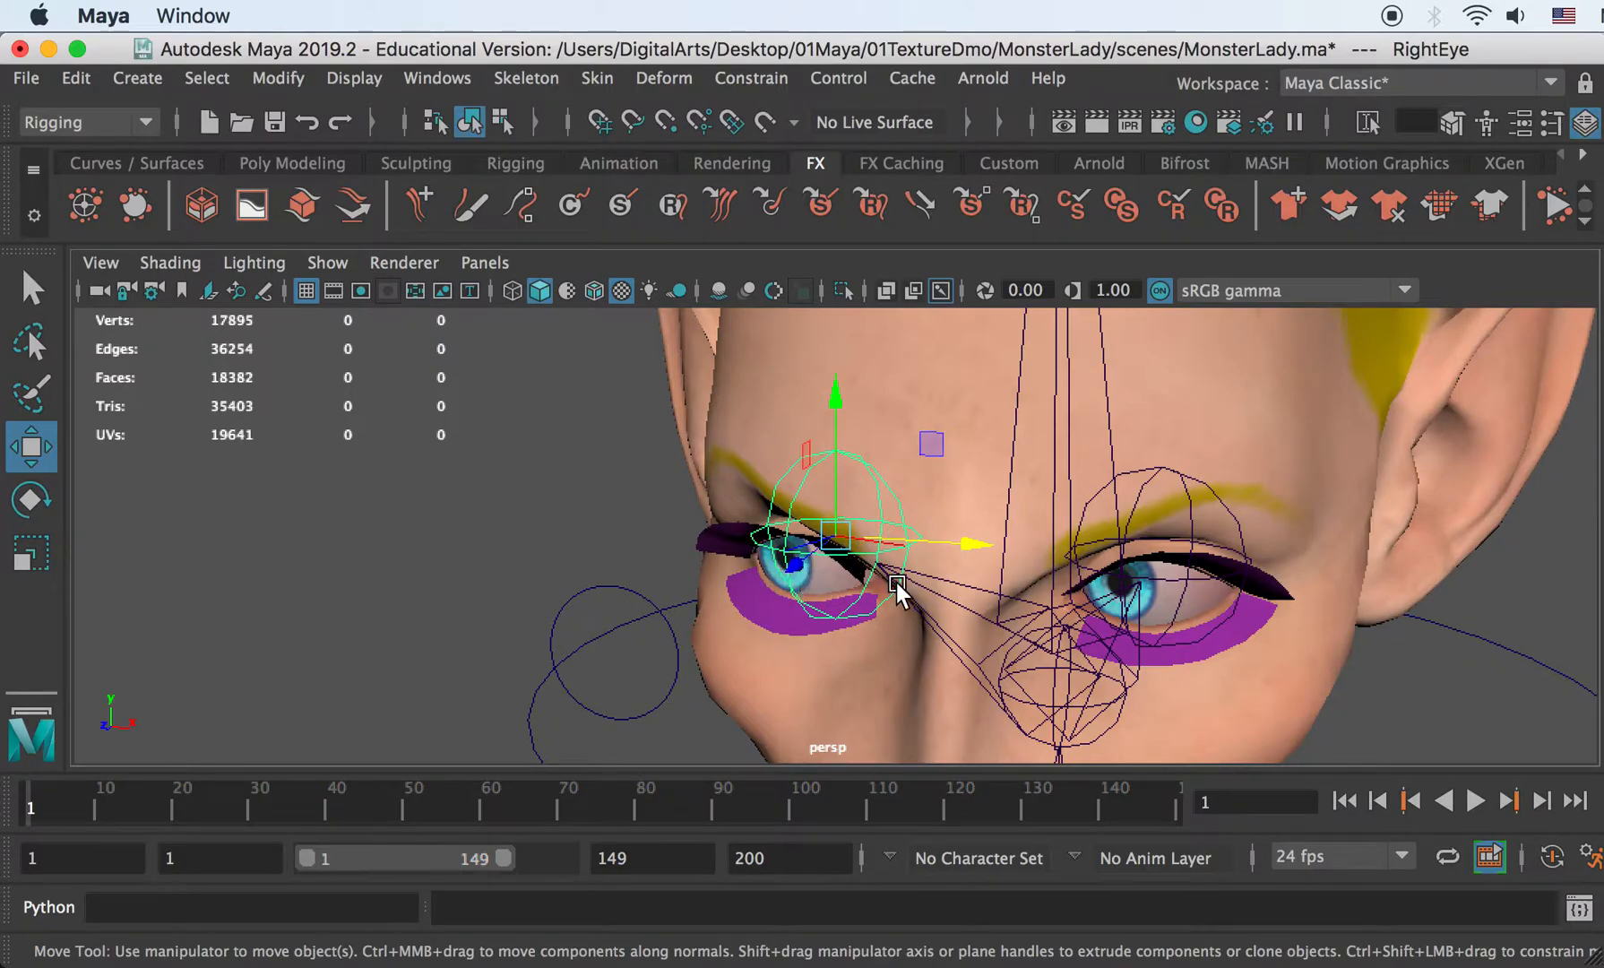
scroll(899, 583, "down", 6)
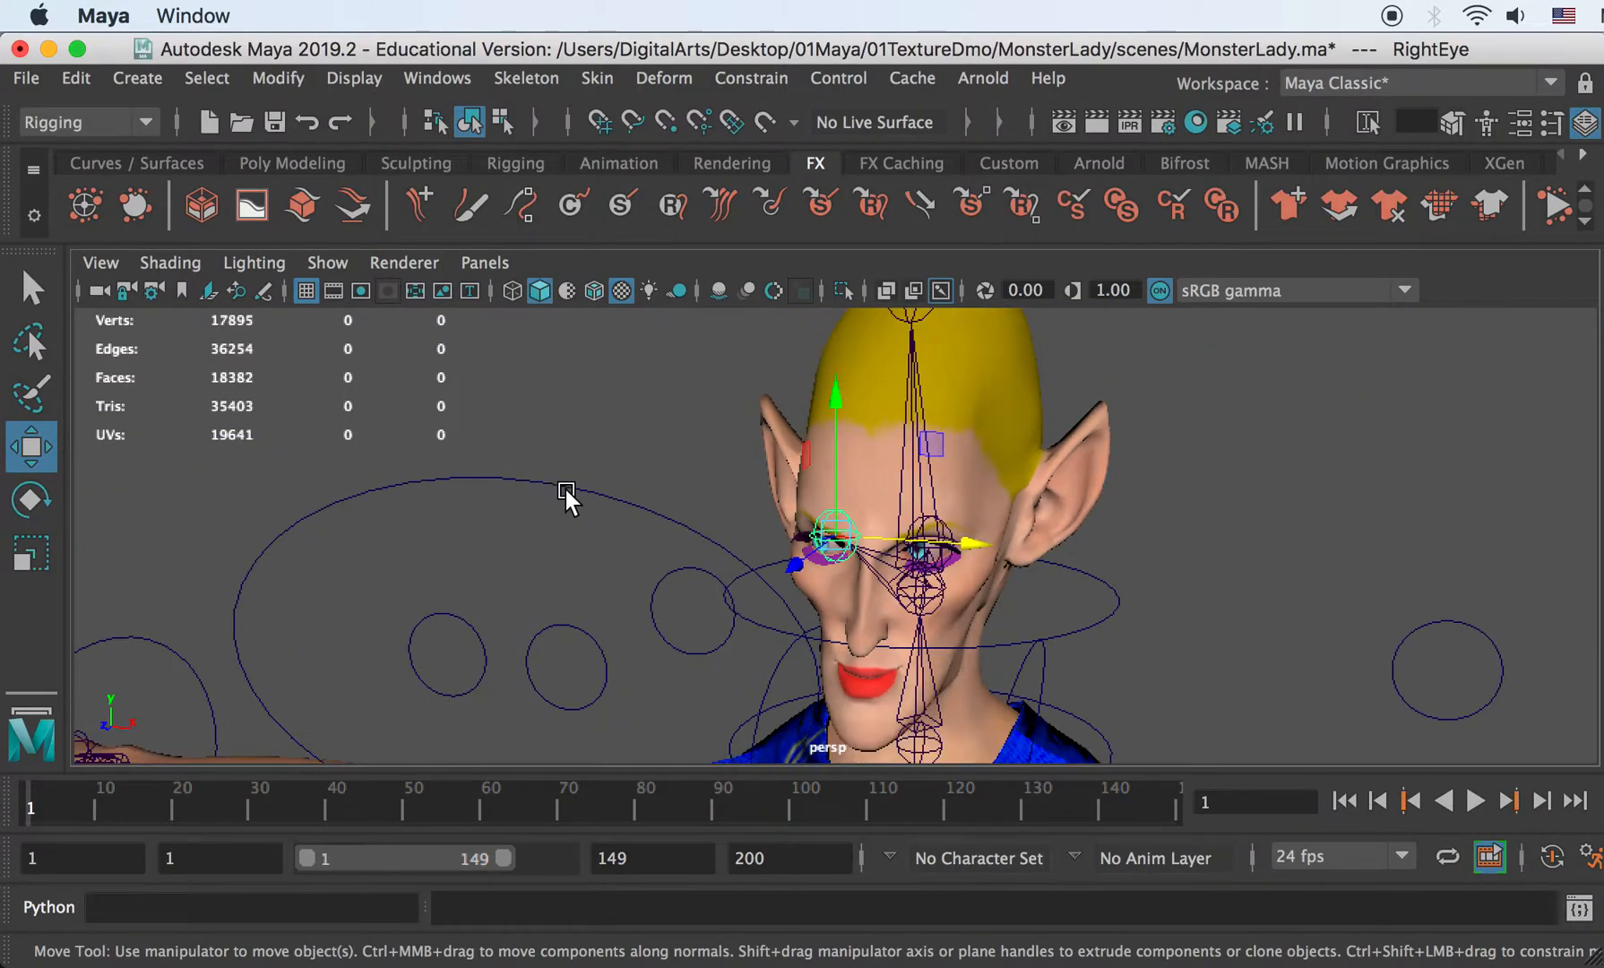
scroll(851, 515, "up", 5)
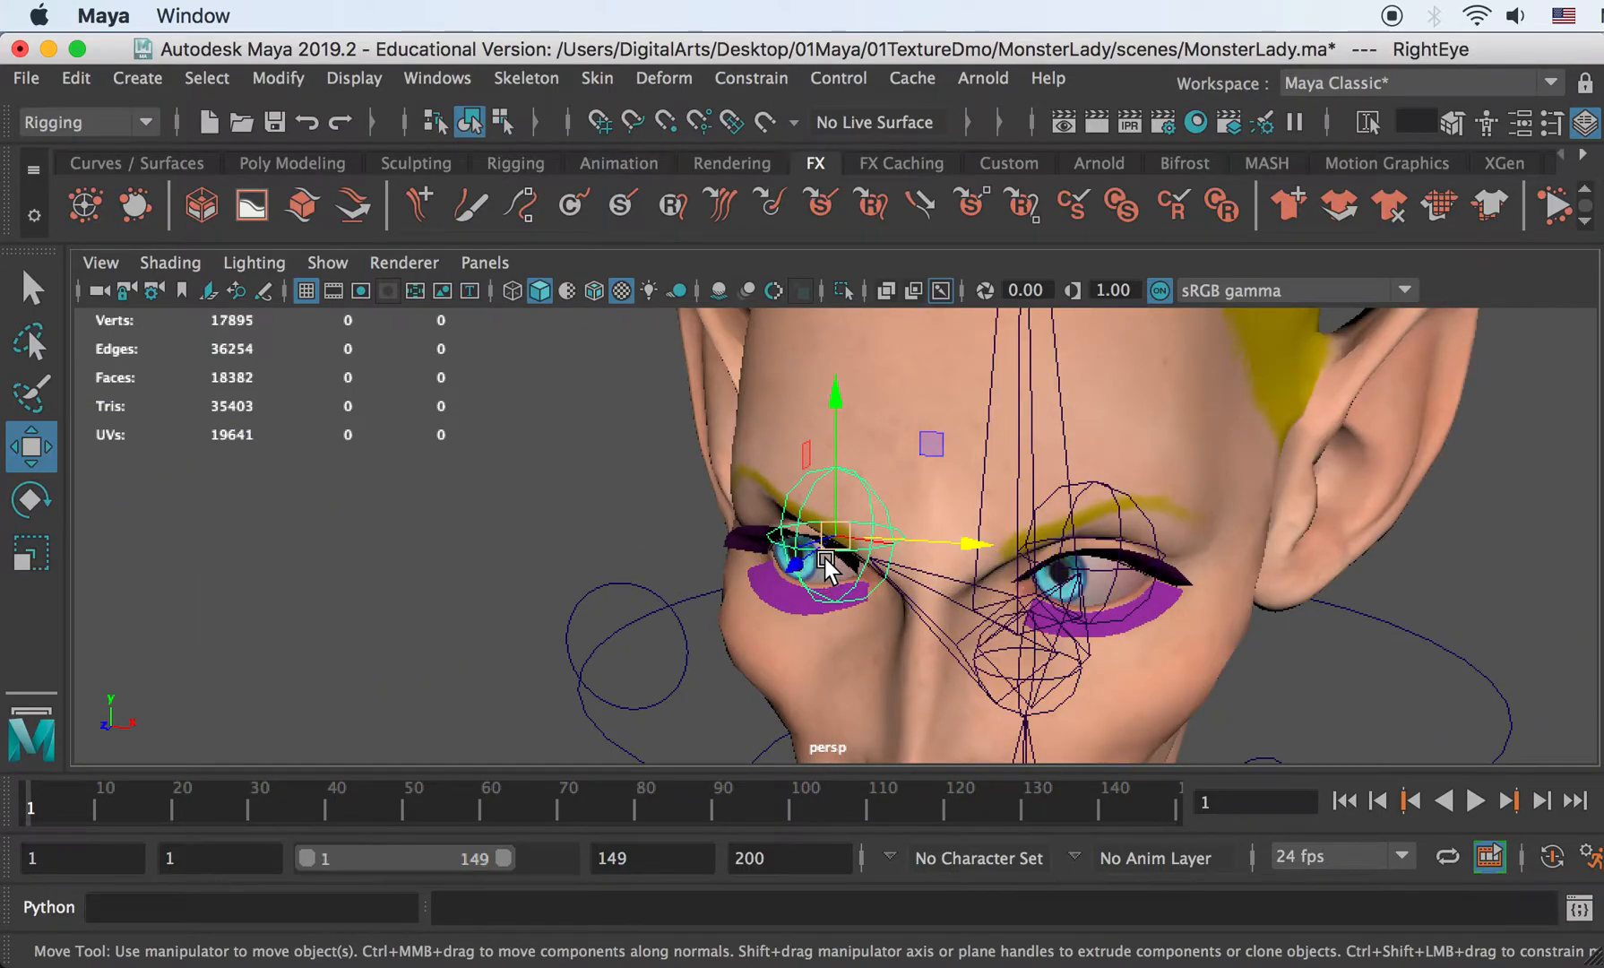
scroll(907, 583, "down", 5)
left_click(690, 476)
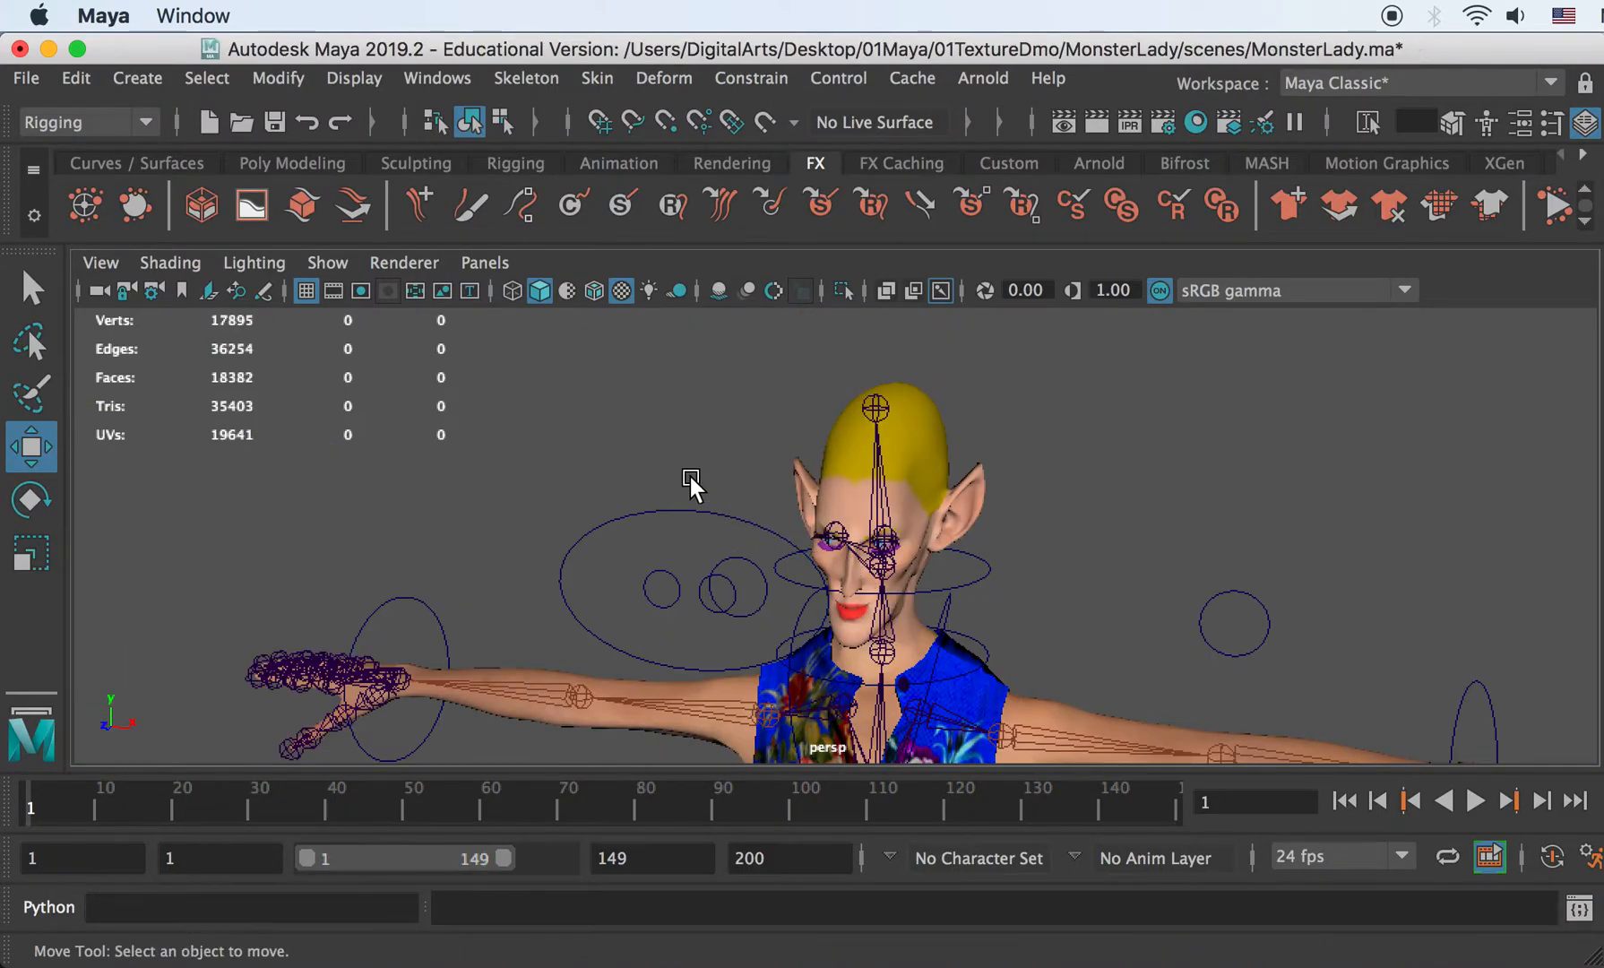
- Try moving the eye control once more, and undo the trial moves
key("ctrl+z")
left_click(713, 537)
left_click_drag(819, 599, 738, 560)
key("ctrl+z")
key("ctrl+z")
key("ctrl+z")
key("ctrl+z")
middle_click_drag(738, 561, 633, 526, "alt")
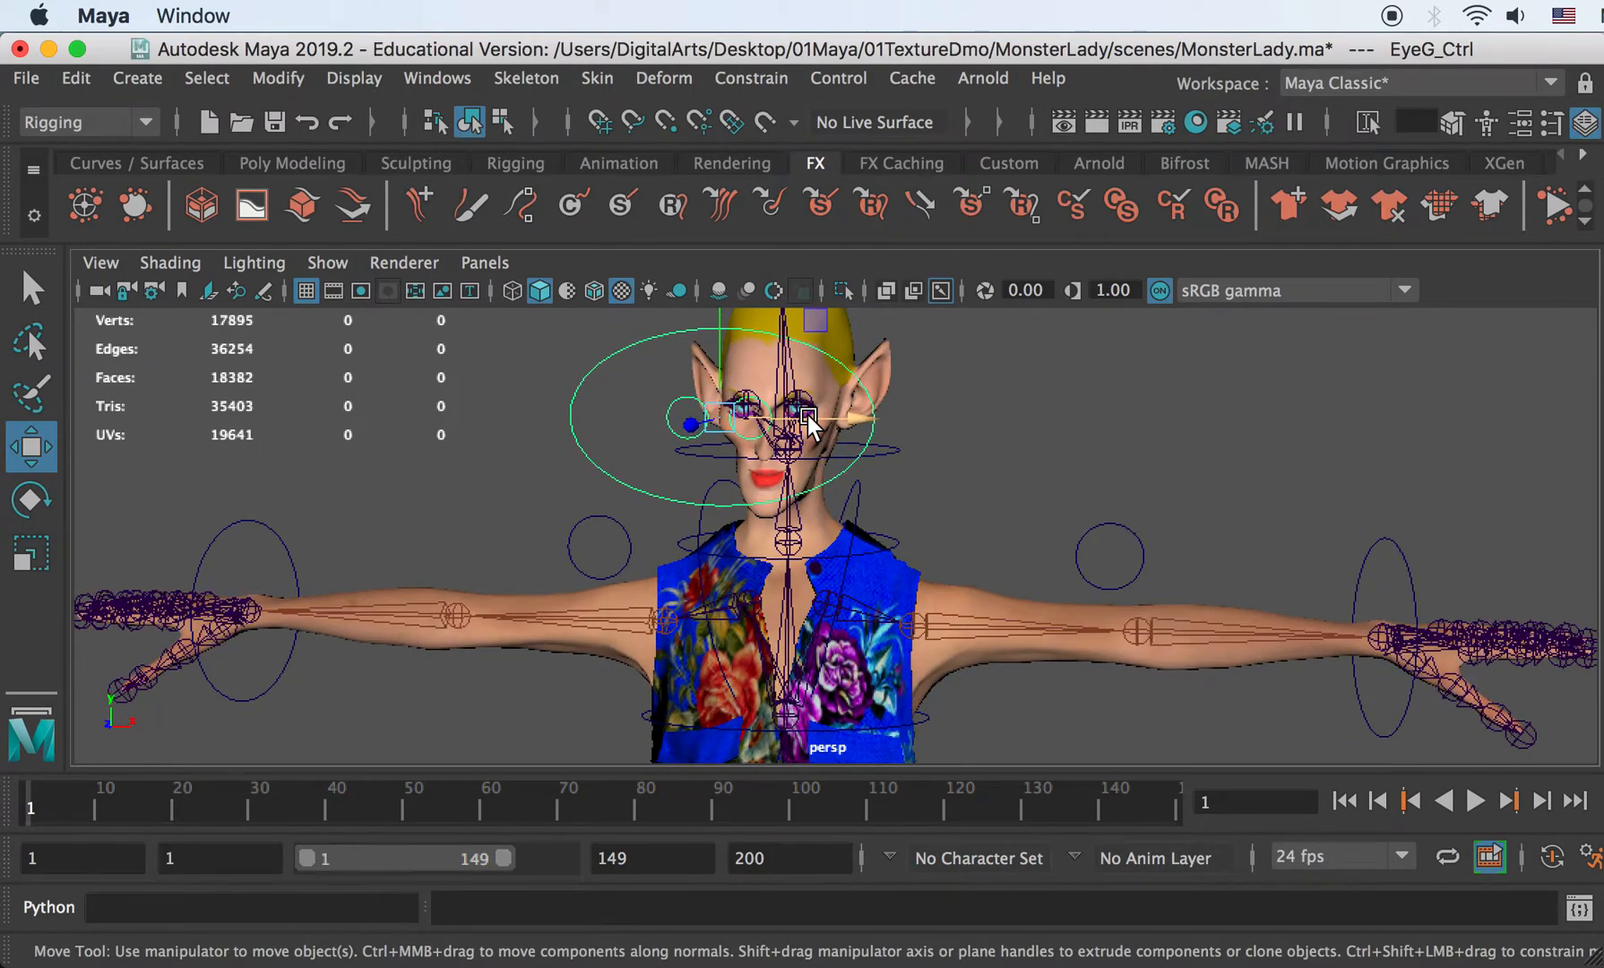
- Animate EyeG_Ctrl by moving it sideways across the face, with keys at frames 1, 10 and 20
middle_click_drag(792, 425, 745, 516, "alt")
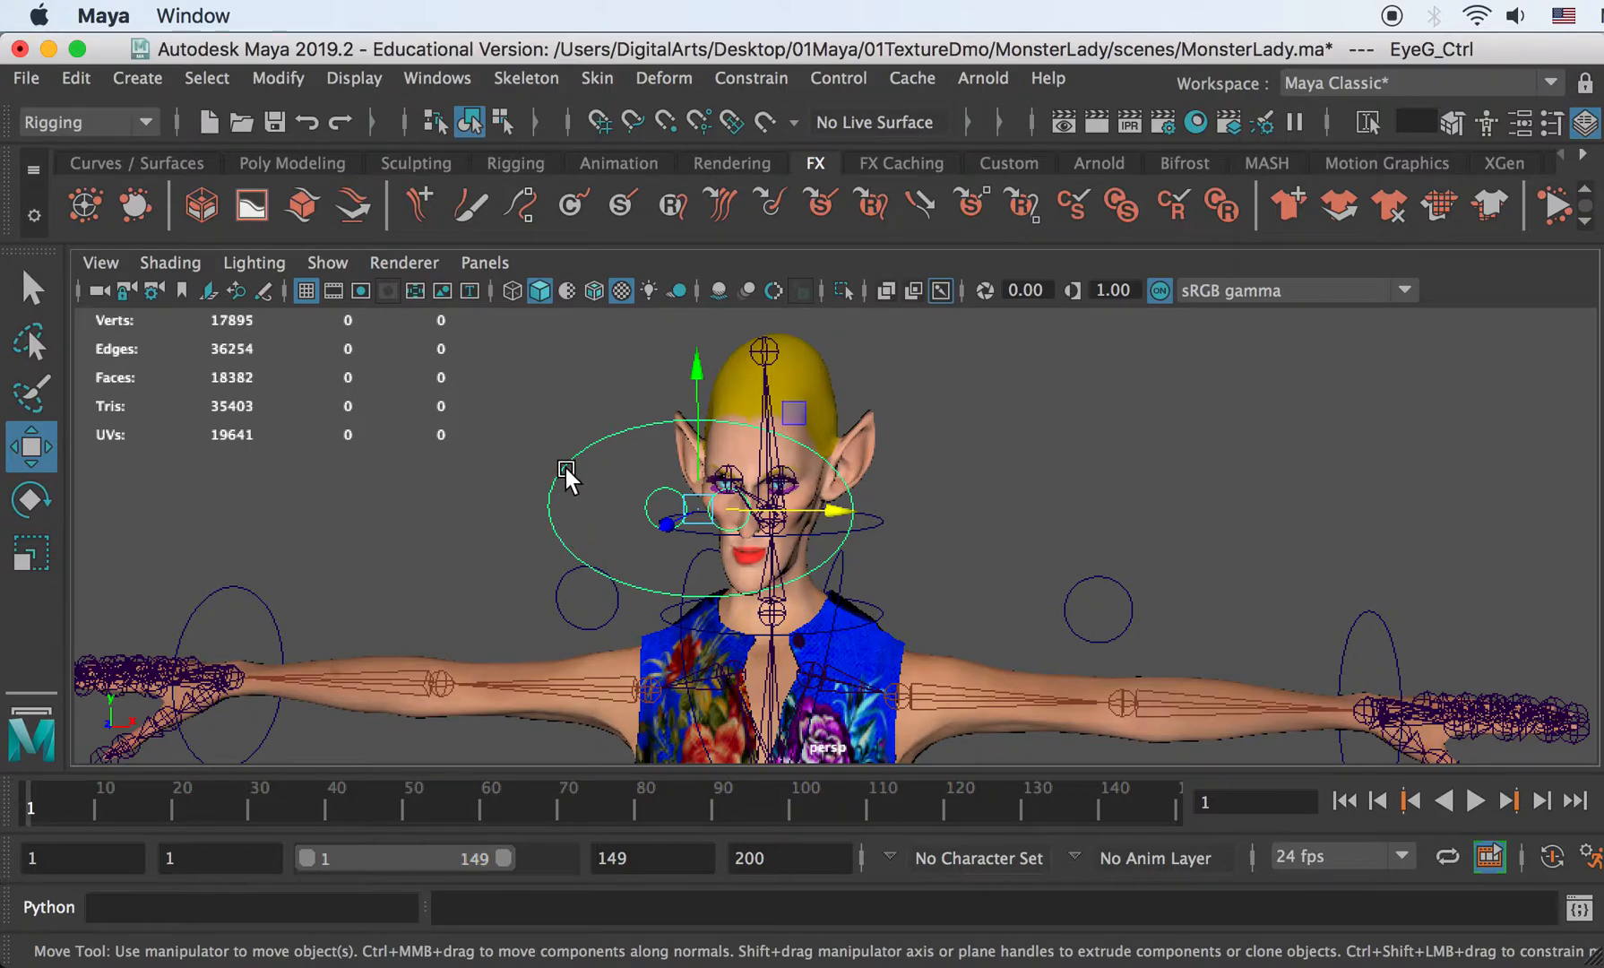
key("s")
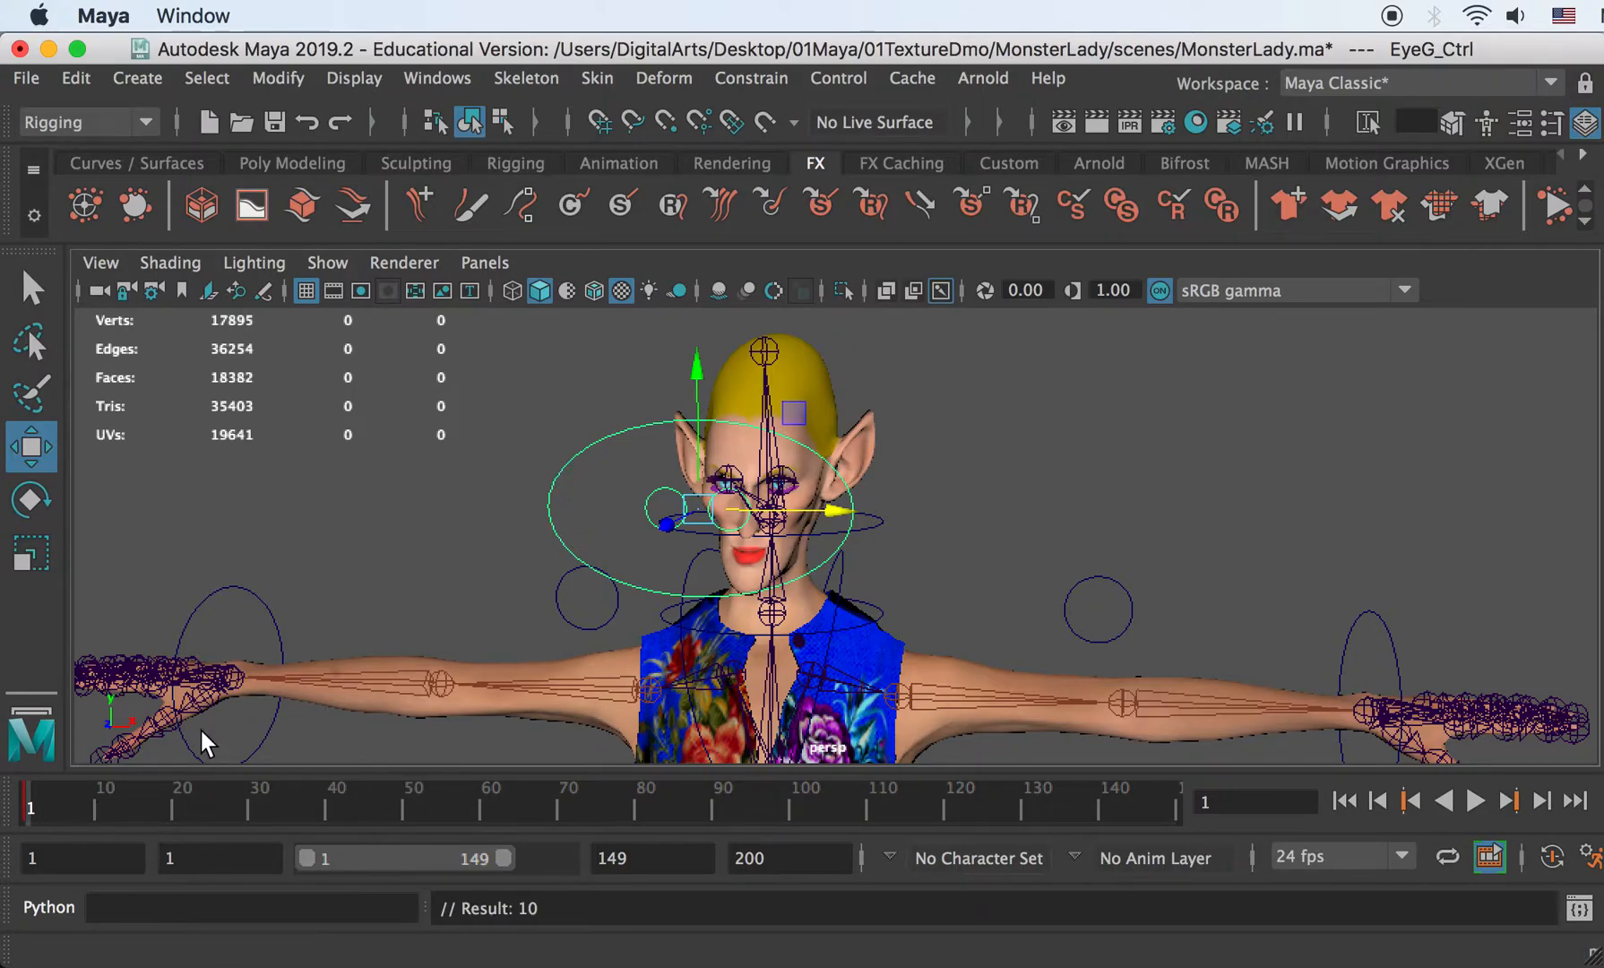
scroll(557, 522, "up", 2)
left_click(103, 790)
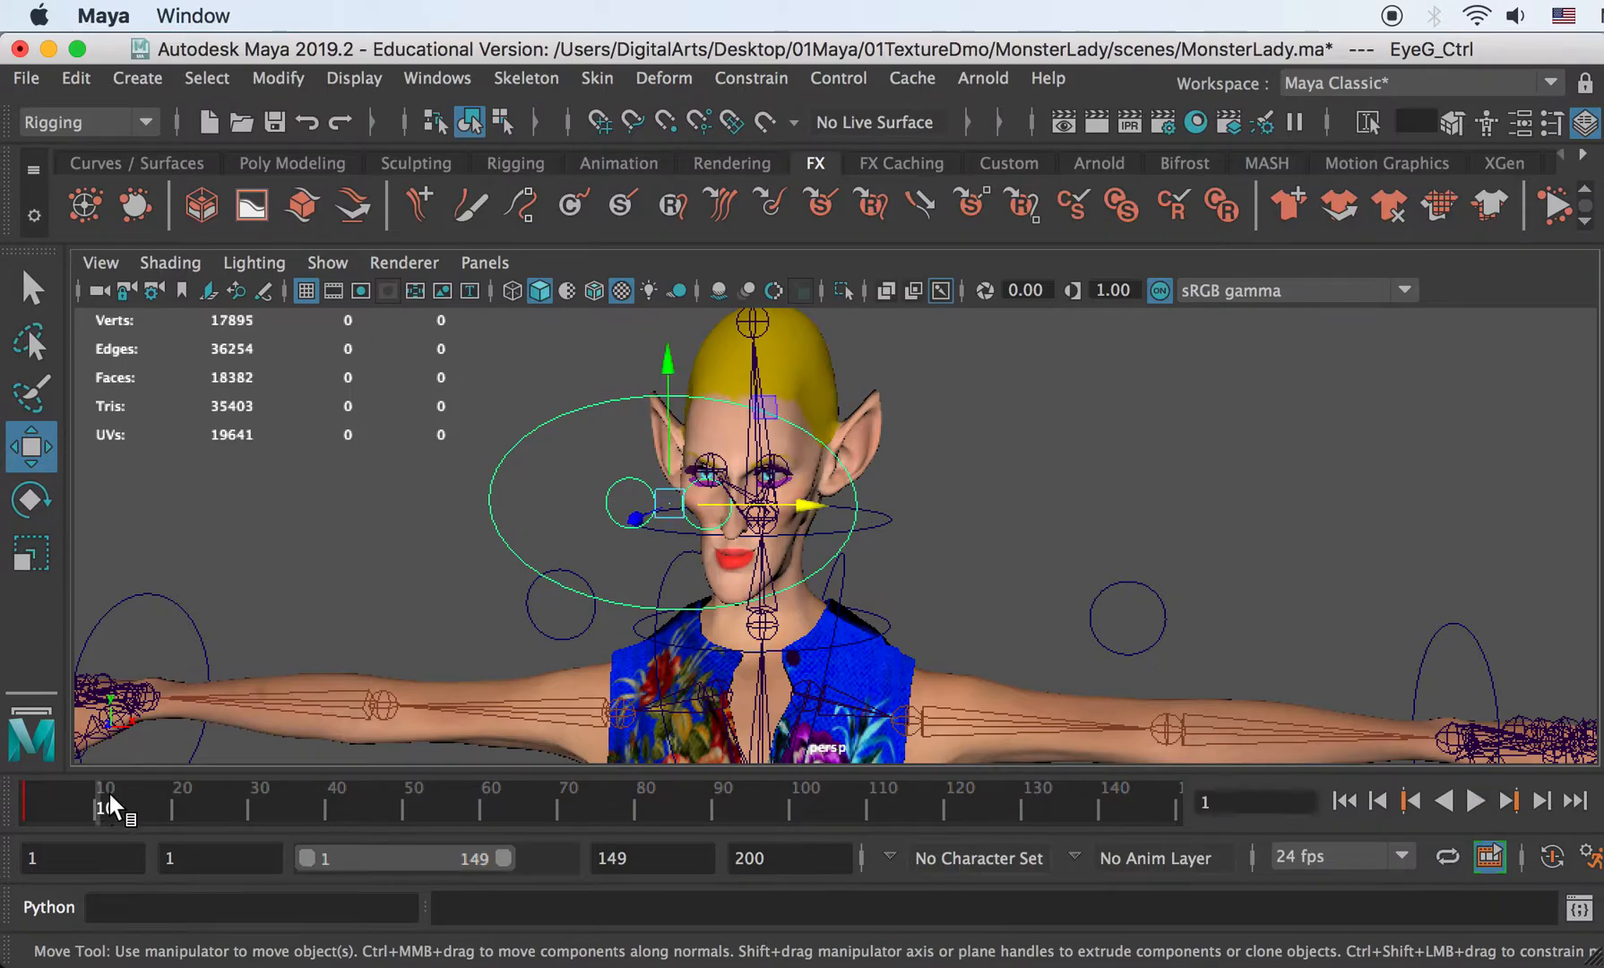
scroll(572, 530, "up", 3)
left_click_drag(632, 476, 1066, 479)
left_click(180, 802)
key("s")
- Play the eye animation from frame 1, scrub back to the first frame and clear the selection
left_click(22, 804)
left_click(1475, 800)
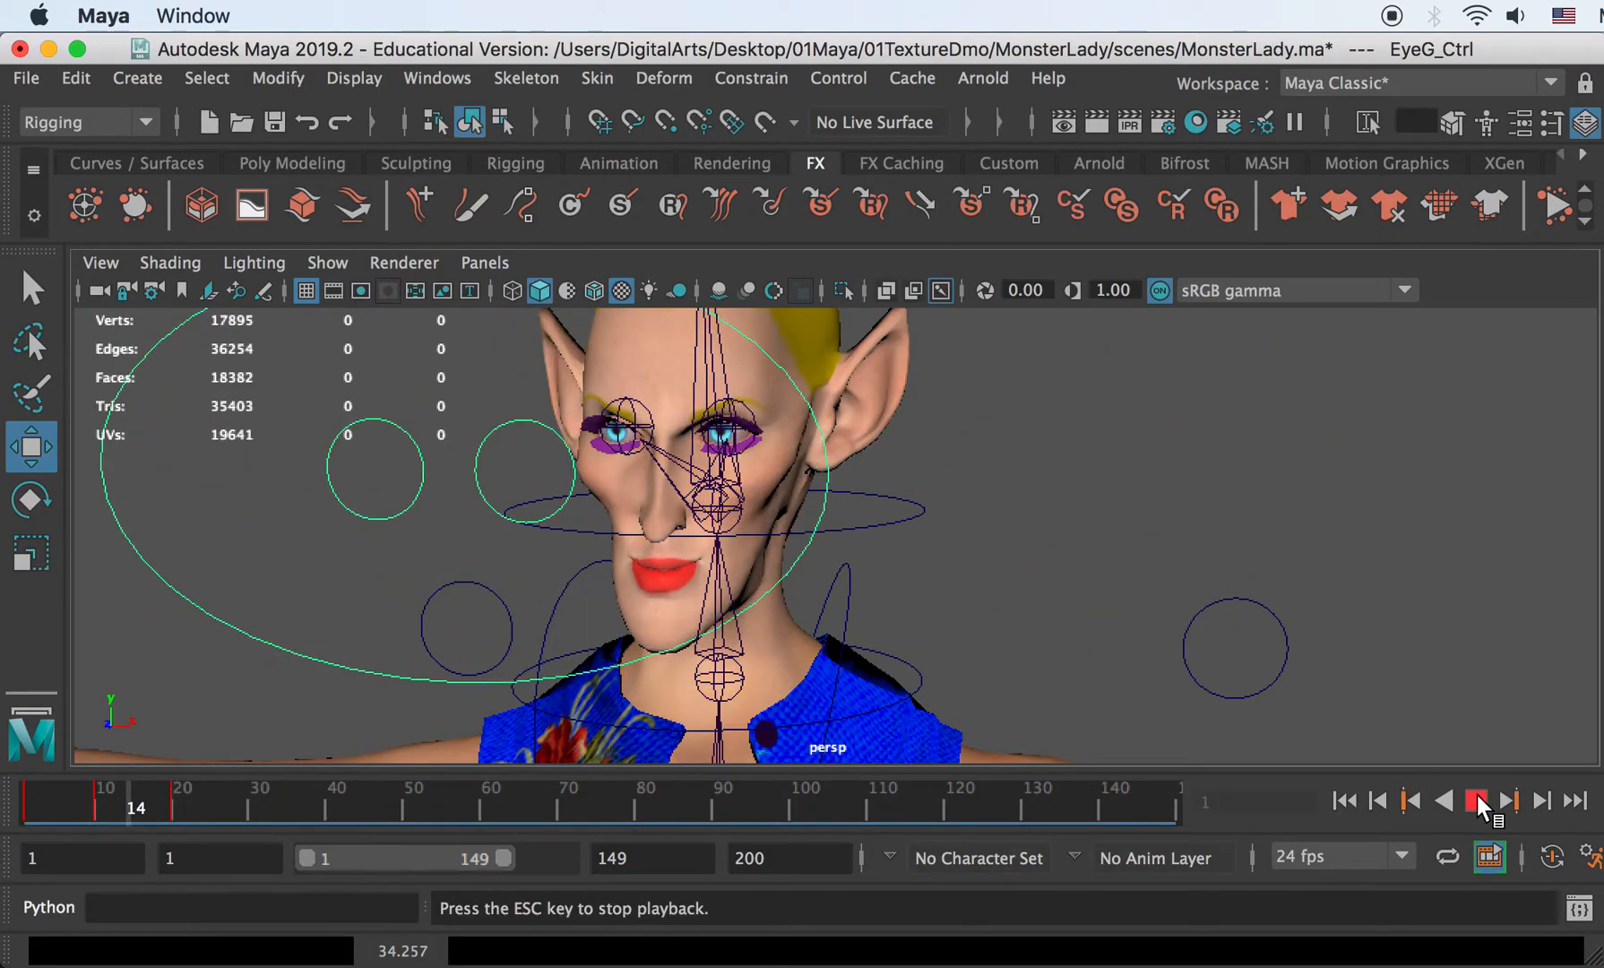
left_click(1477, 800)
left_click_drag(221, 800, 14, 805)
left_click(1156, 532)
- Bring the Outliner beside the character and frame the CharCtrlG group
right_click_drag(1240, 555, 684, 562, "alt")
middle_click_drag(683, 563, 517, 378, "alt")
scroll(738, 529, "down", 2)
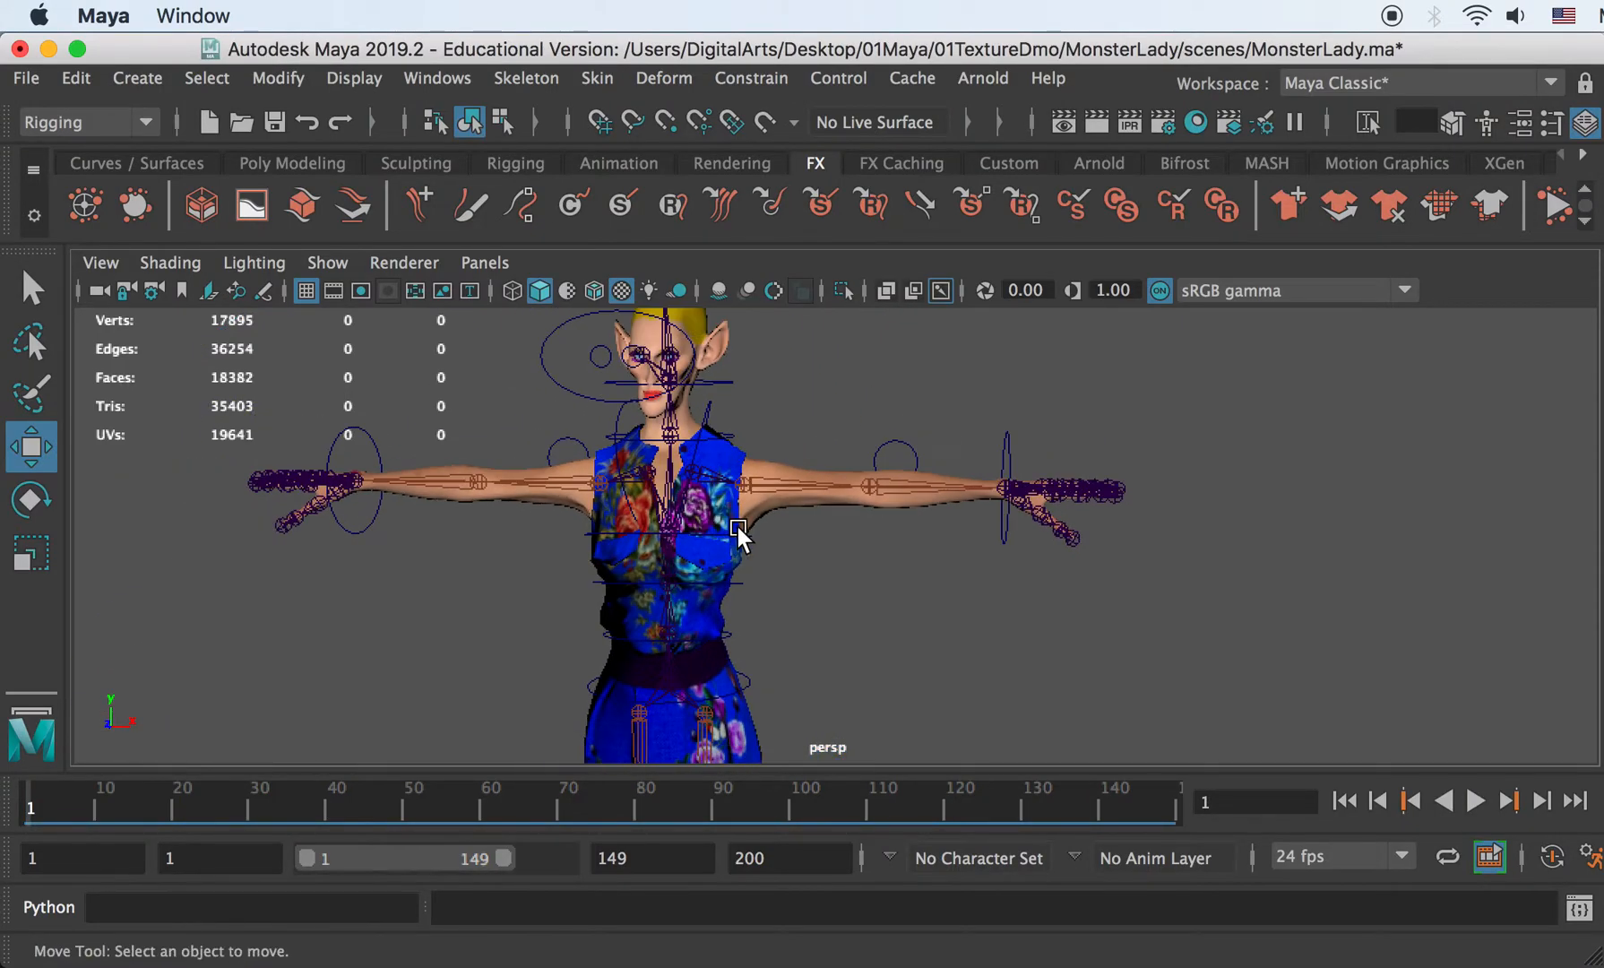
right_click_drag(1022, 584, 776, 584, "alt")
middle_click_drag(776, 584, 710, 584, "alt")
left_click_drag(1603, 176, 1267, 176)
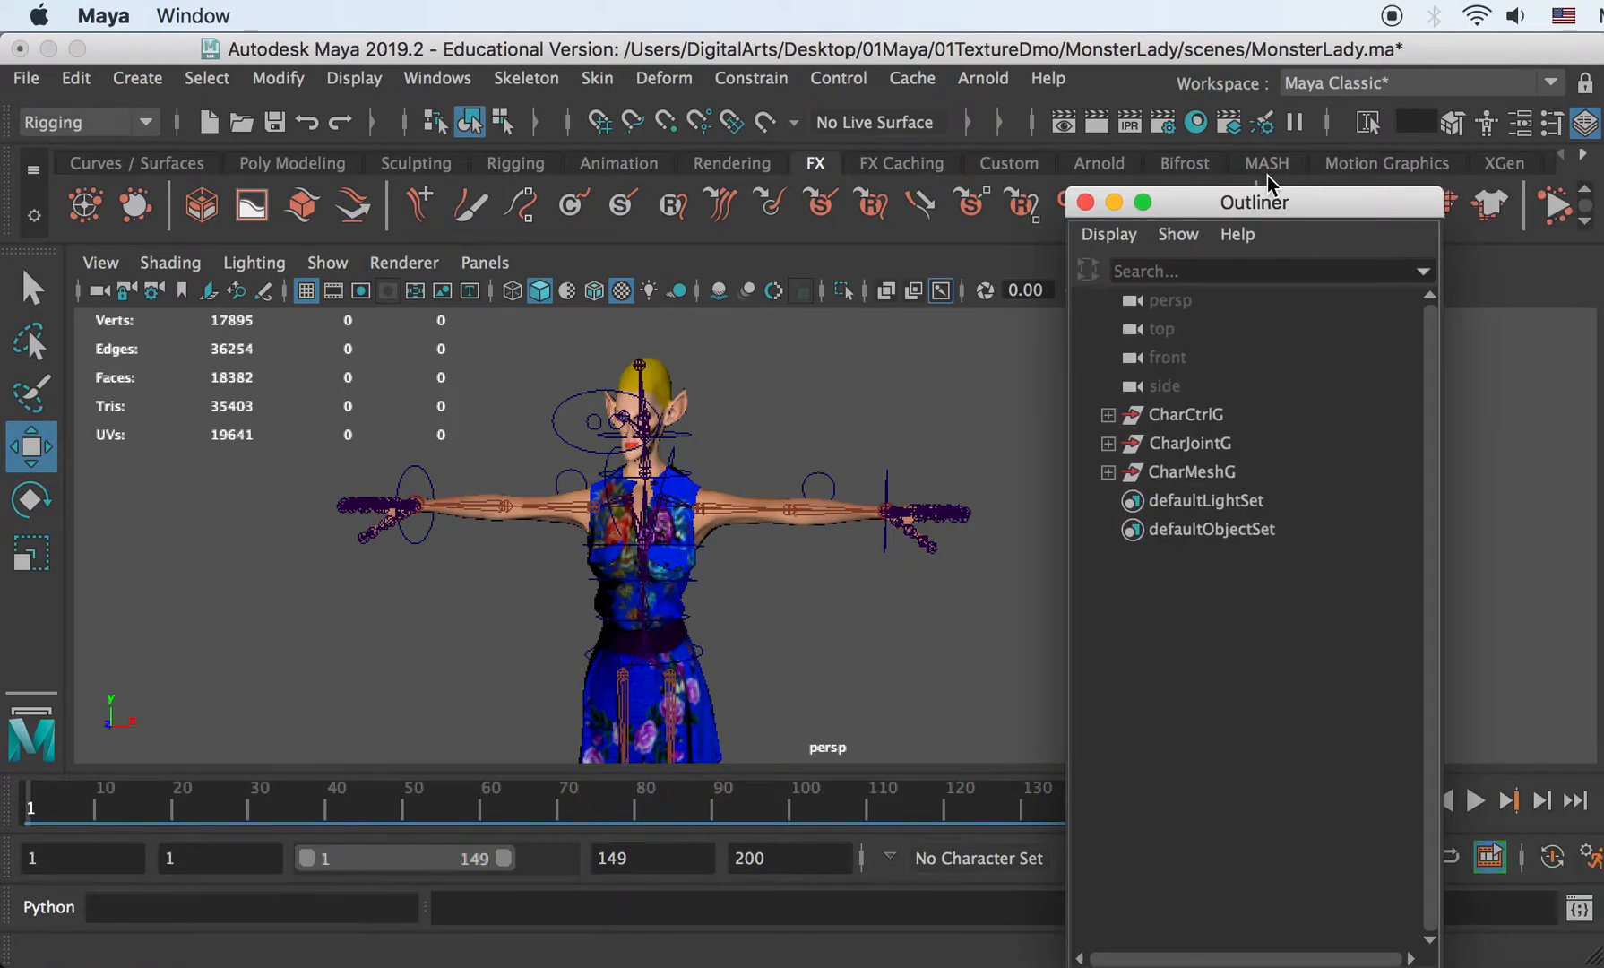
left_click(1184, 413)
key("f")
middle_click_drag(859, 595, 781, 455, "alt")
scroll(925, 528, "down", 1)
scroll(925, 527, "down", 1)
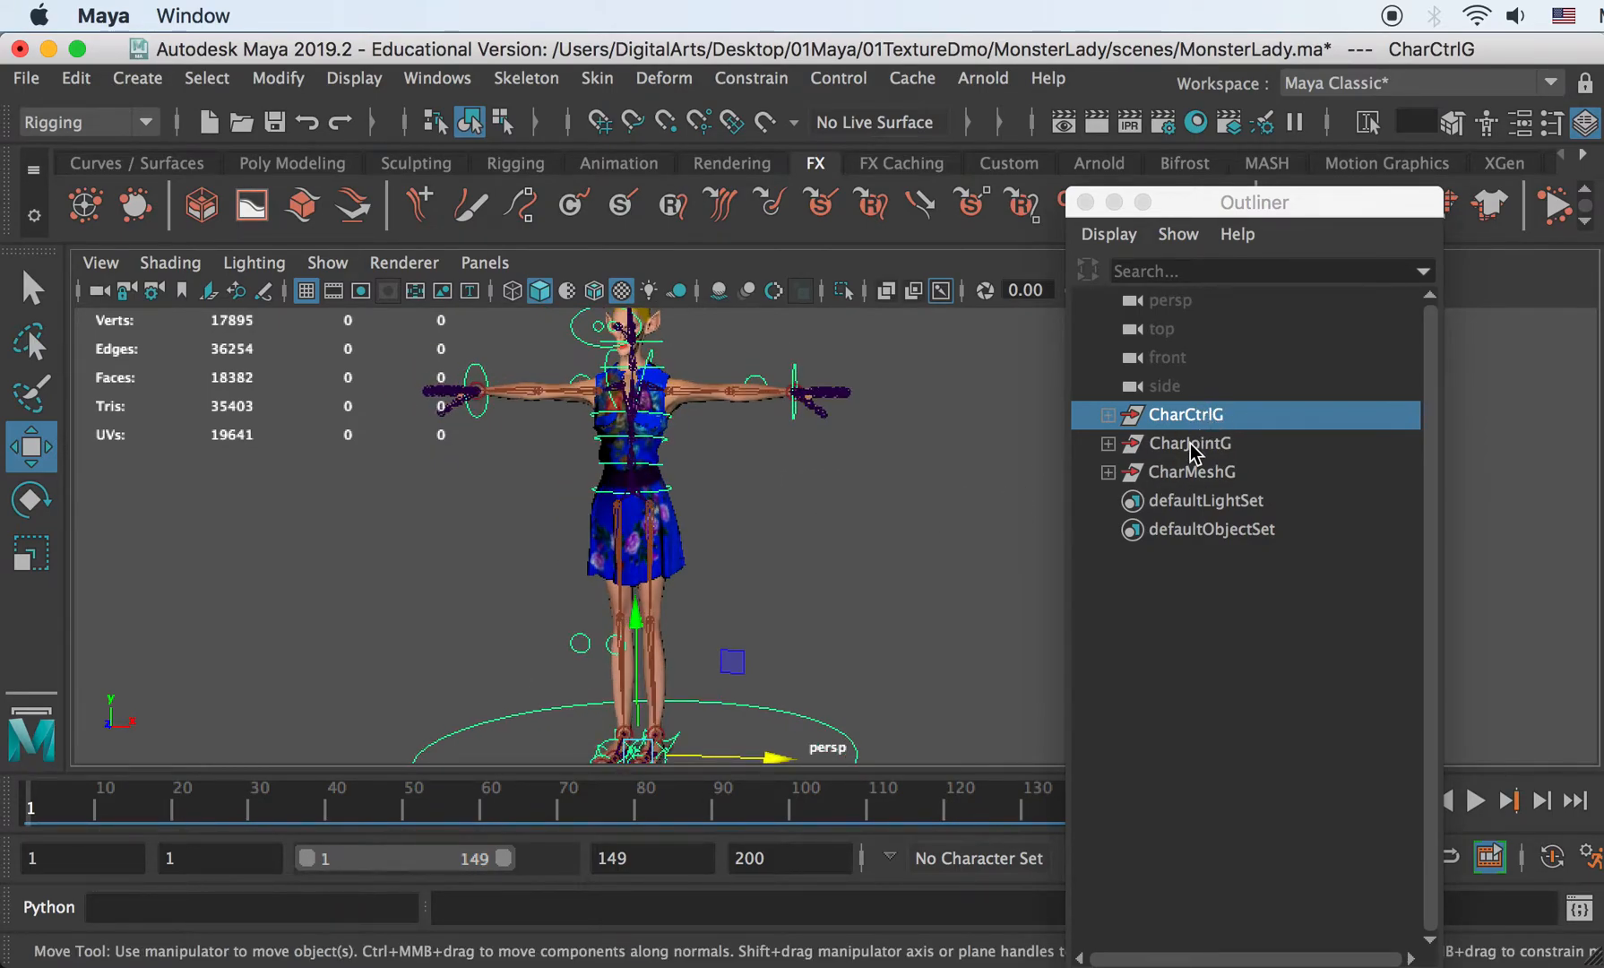
- Examine the CharJointG, CharMeshG and CharCtrlG groups by selecting them in the Outliner
left_click_drag(1189, 442, 1131, 445)
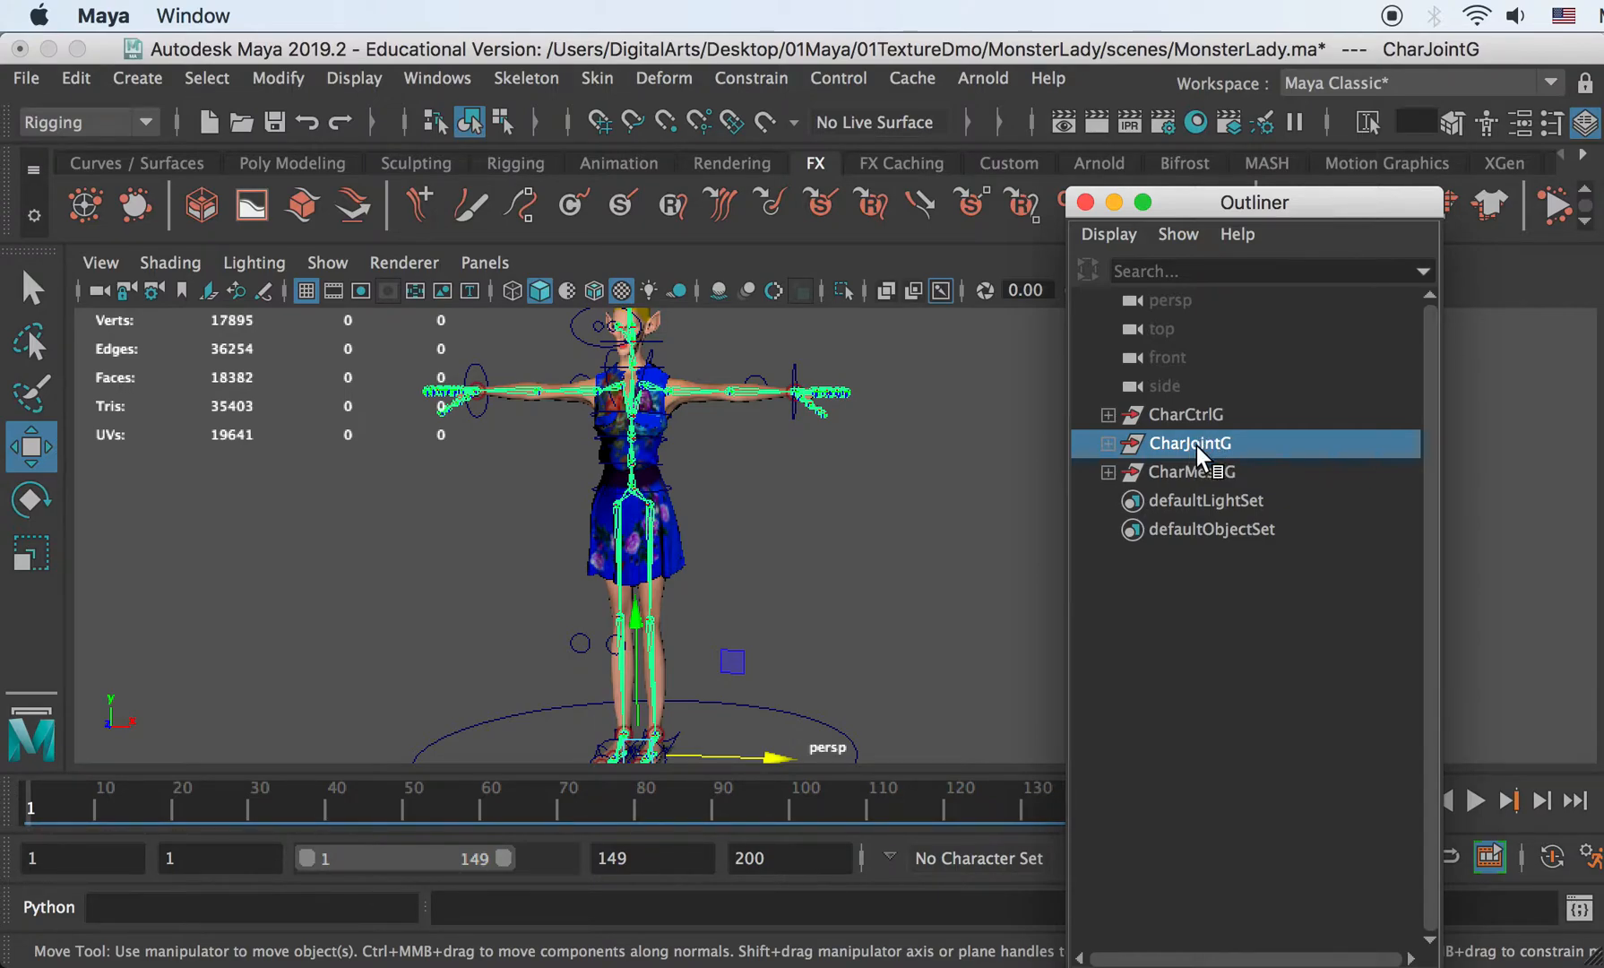
left_click(1188, 470)
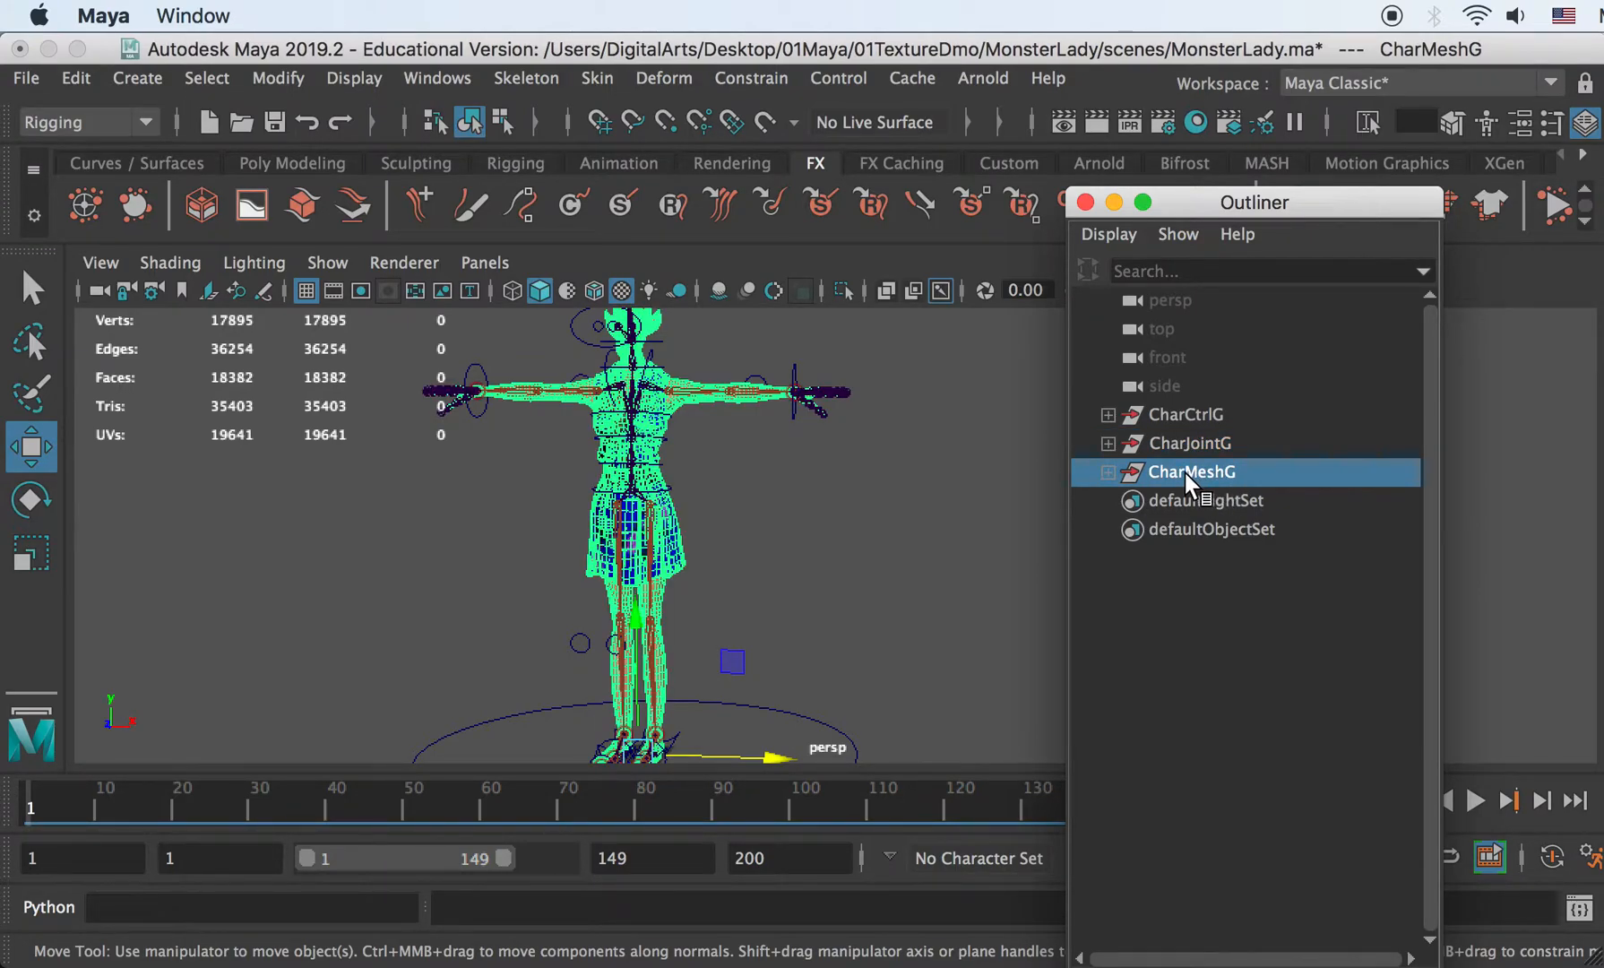
left_click(1188, 442, "ctrl")
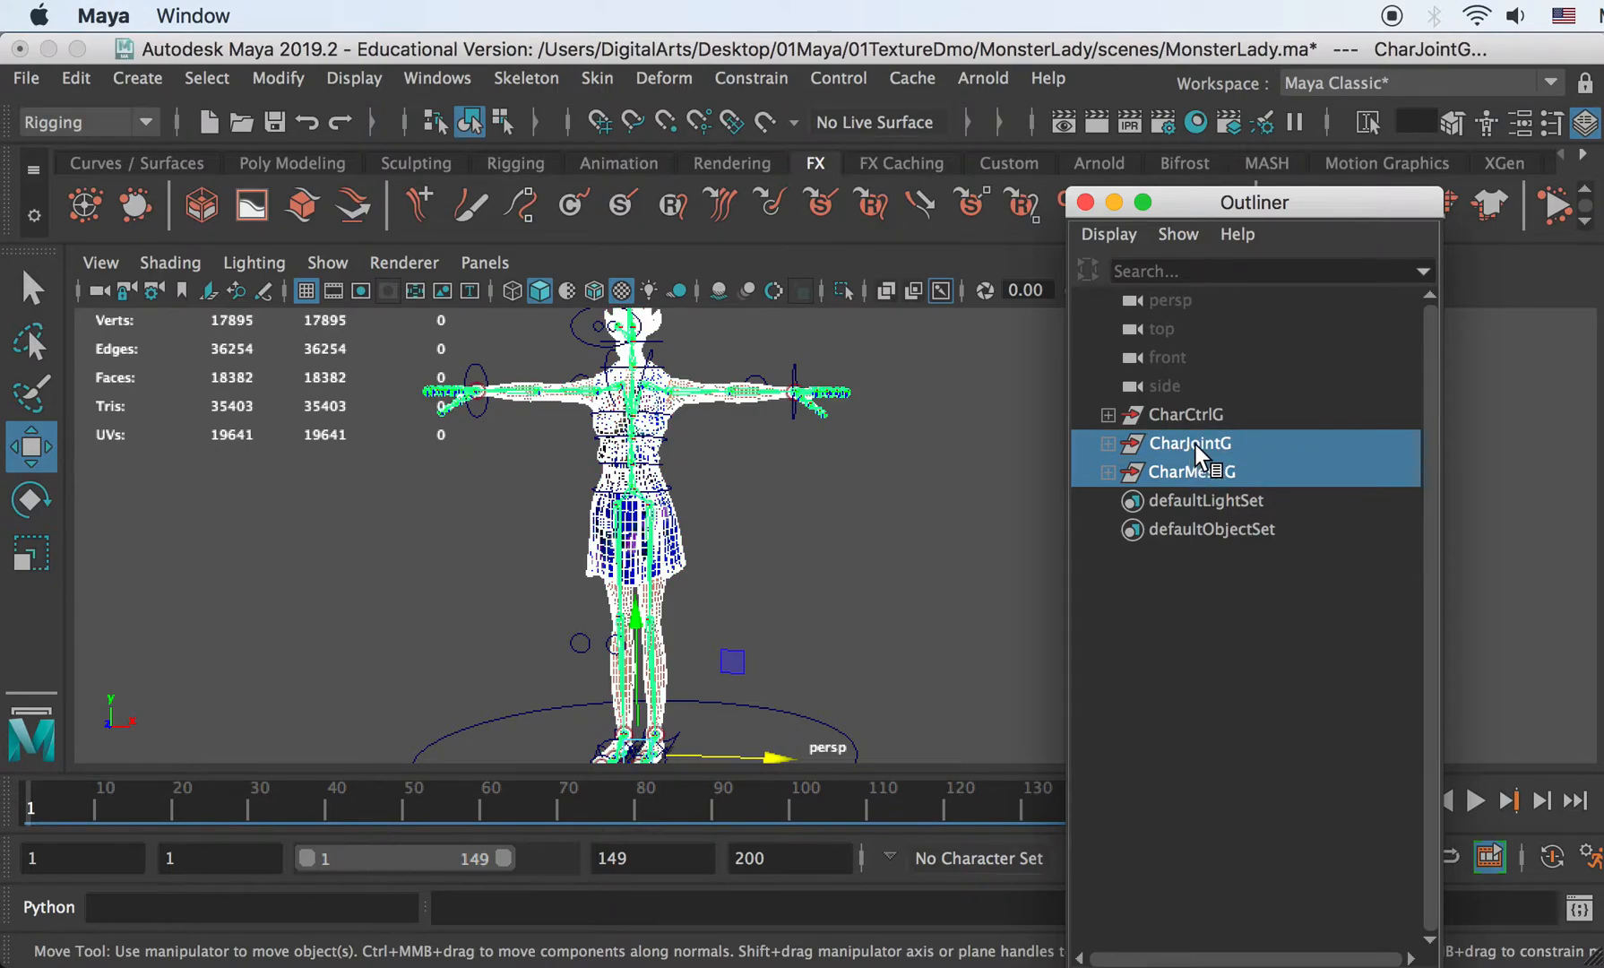
left_click(1191, 413)
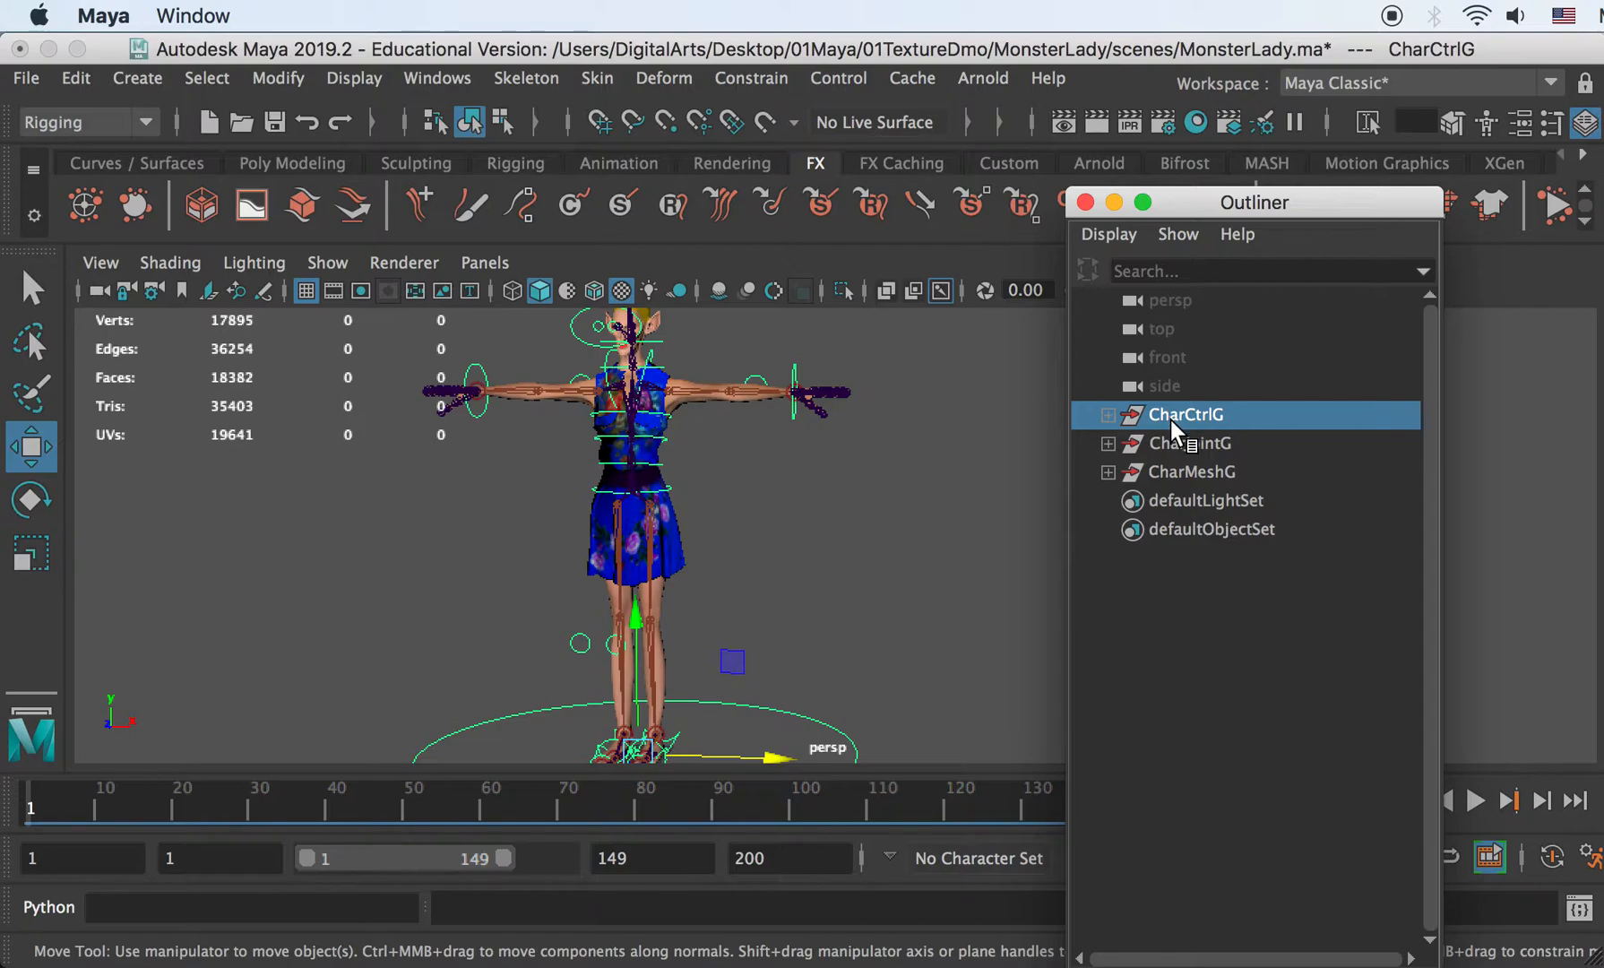
left_click(1108, 413)
left_click(1108, 414)
- Select the CharMeshG group and the dress mesh in turn to check the character's geometry, ending with nothing selected
left_click(1184, 475)
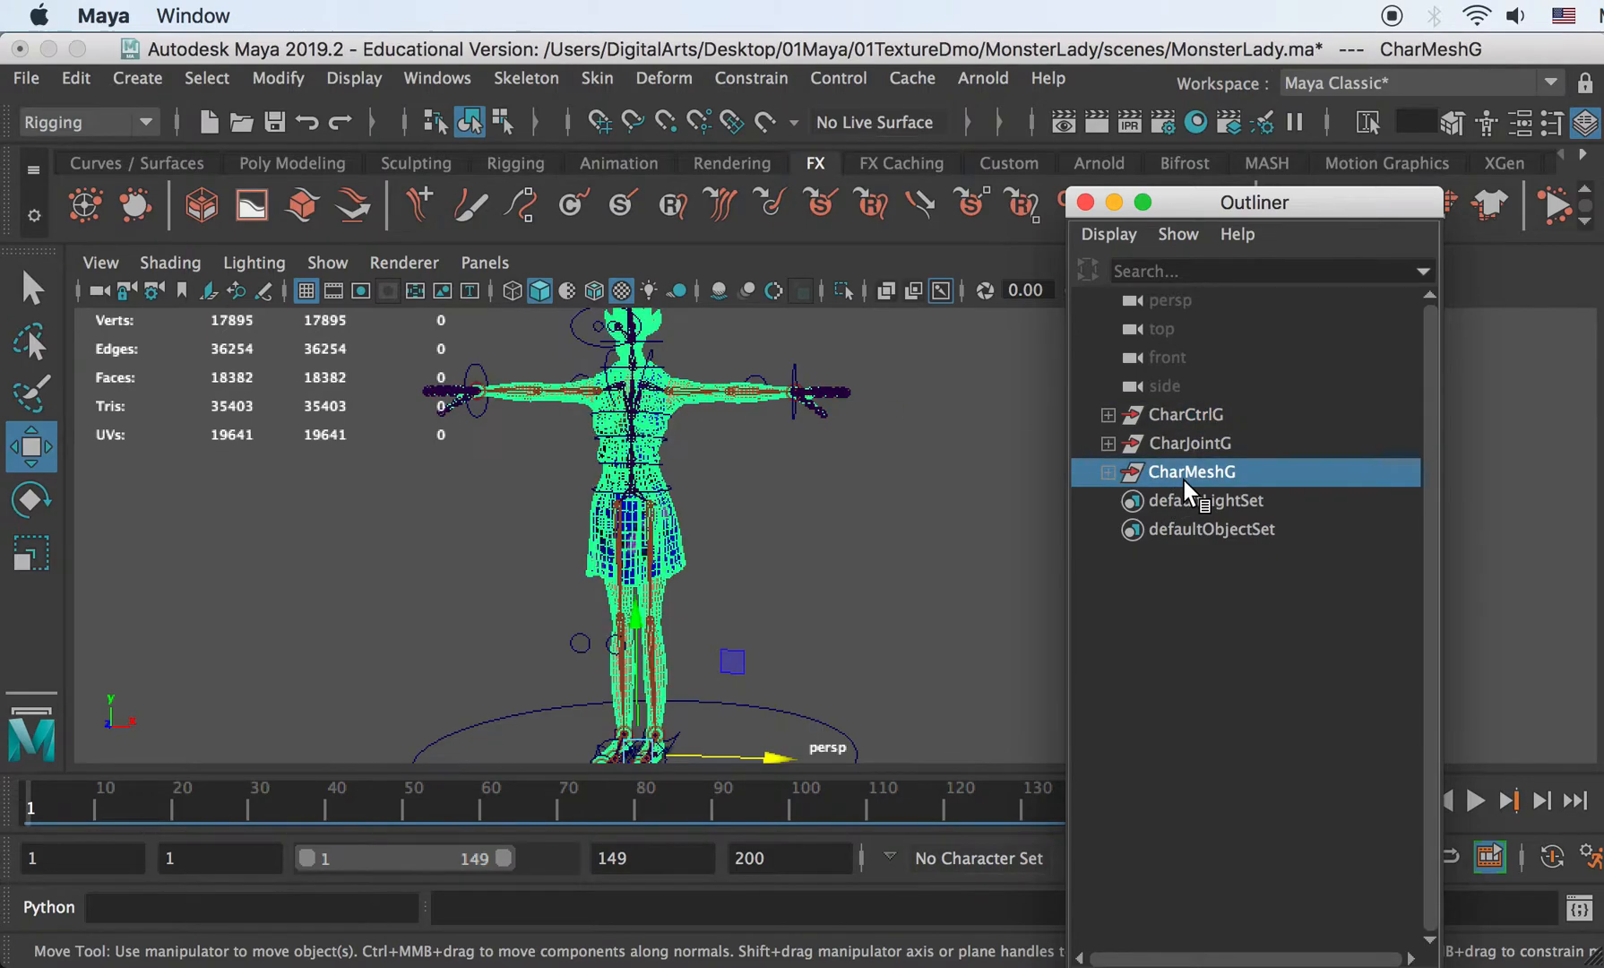
left_click(821, 495)
left_click(683, 554)
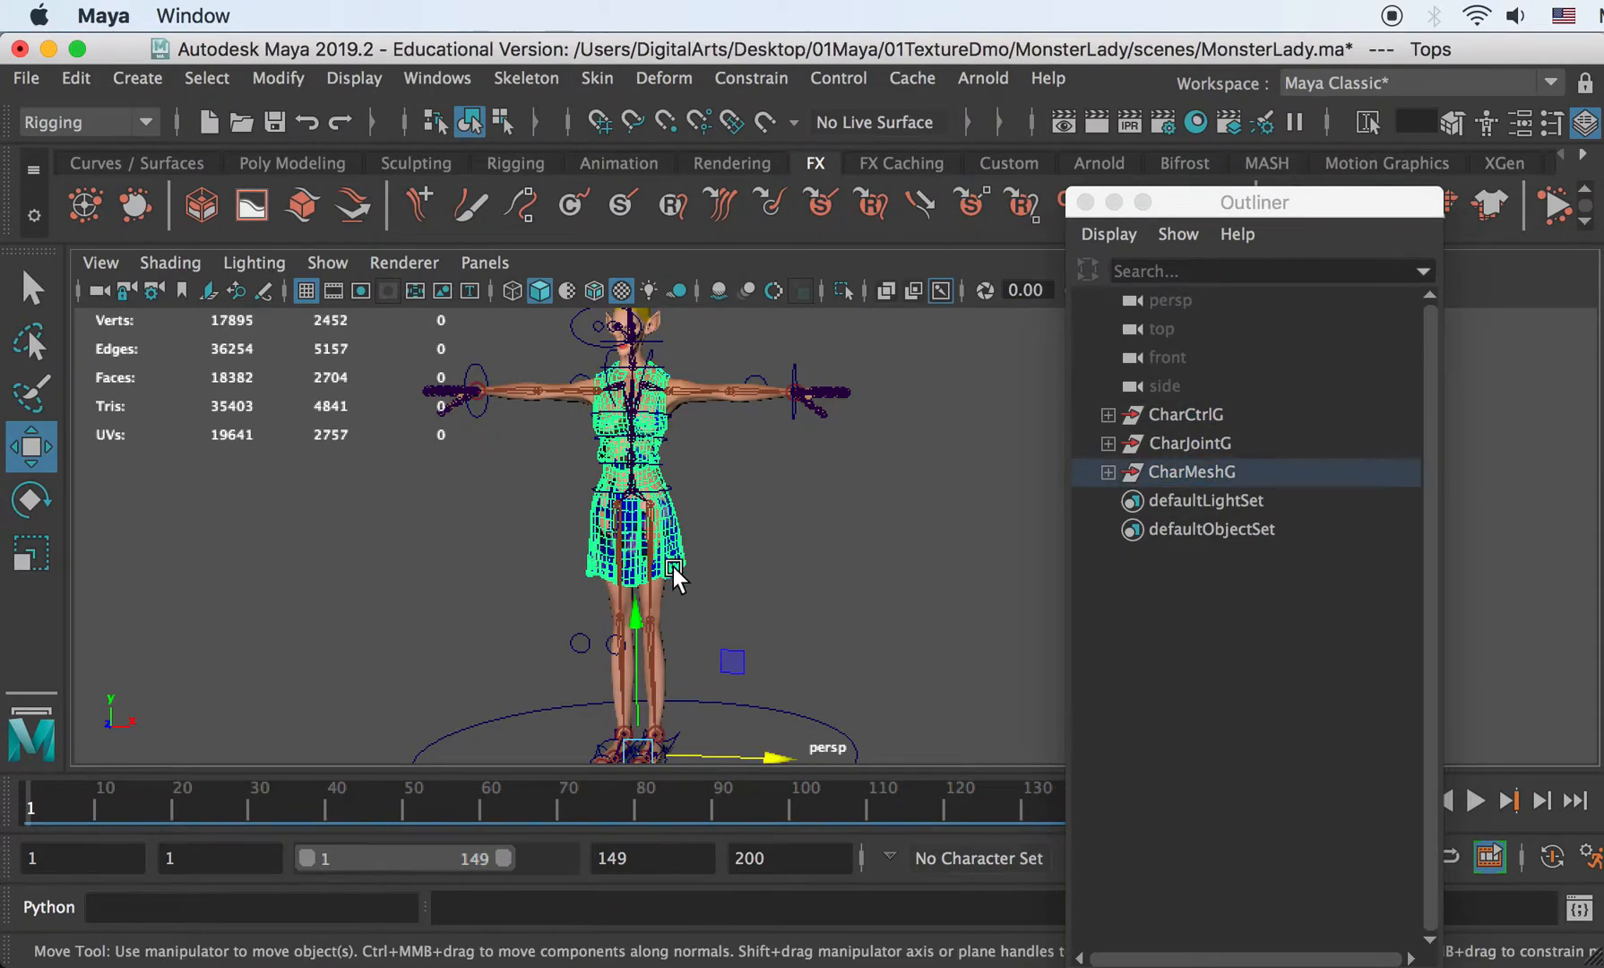
left_click(718, 500)
- Try rotating Hip_Ctrl about 35 degrees around X to bend the upper body, and undo the rotation
left_click_drag(743, 573, 686, 591, "alt")
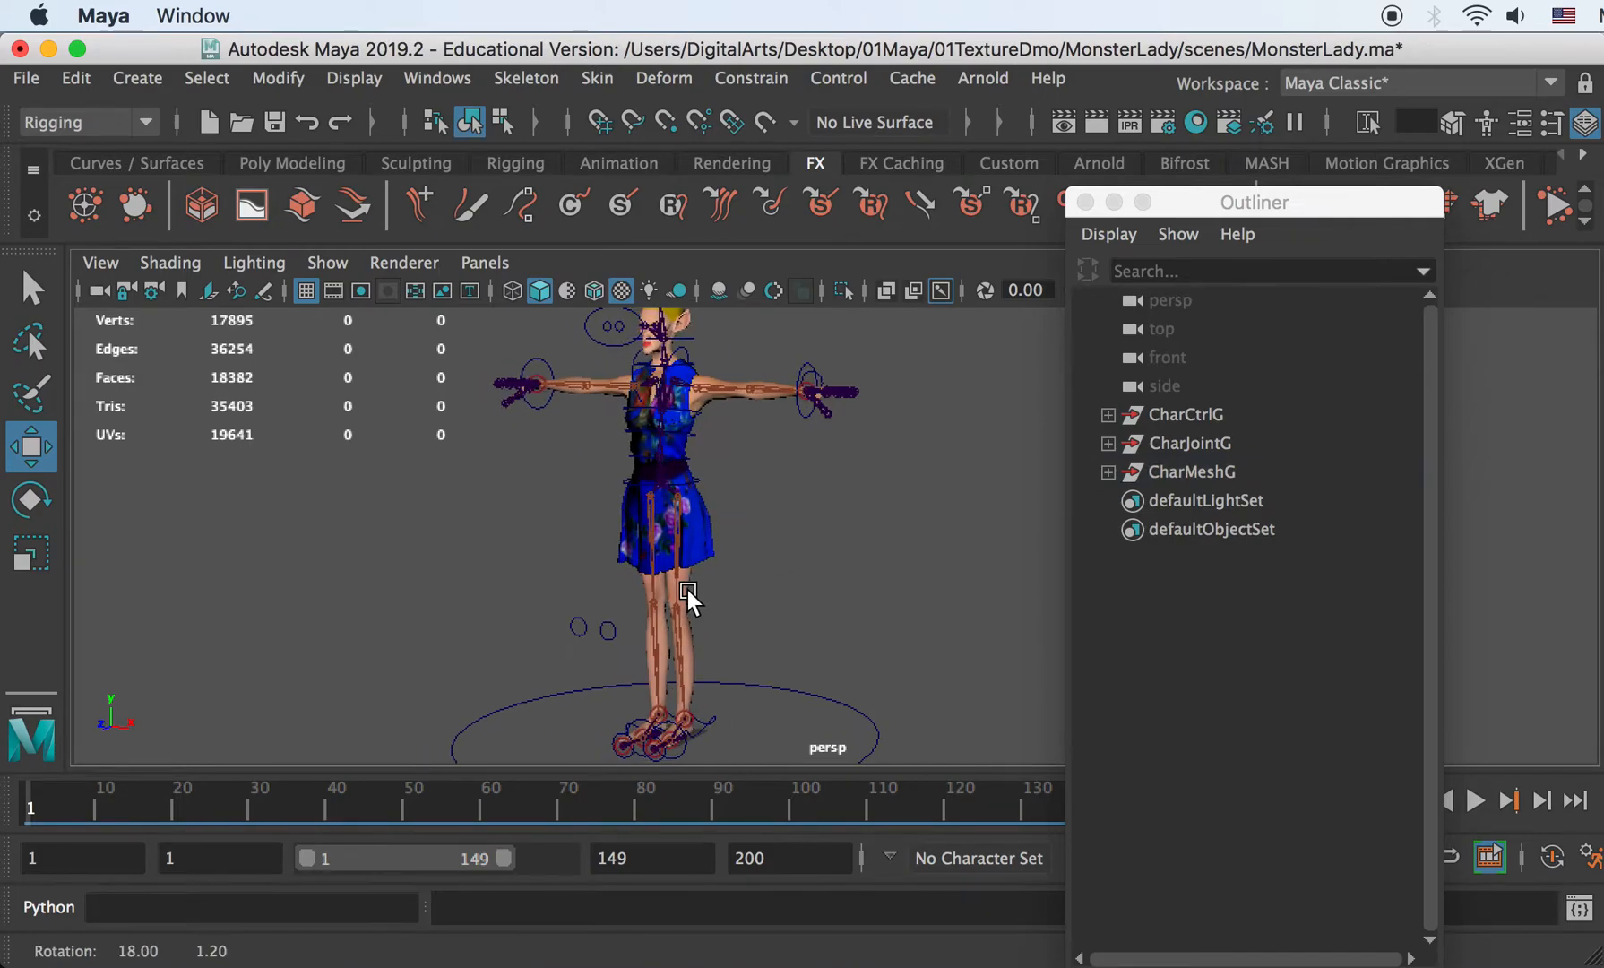
left_click(697, 476)
key("e")
left_click_drag(651, 436, 551, 481)
key("super+z")
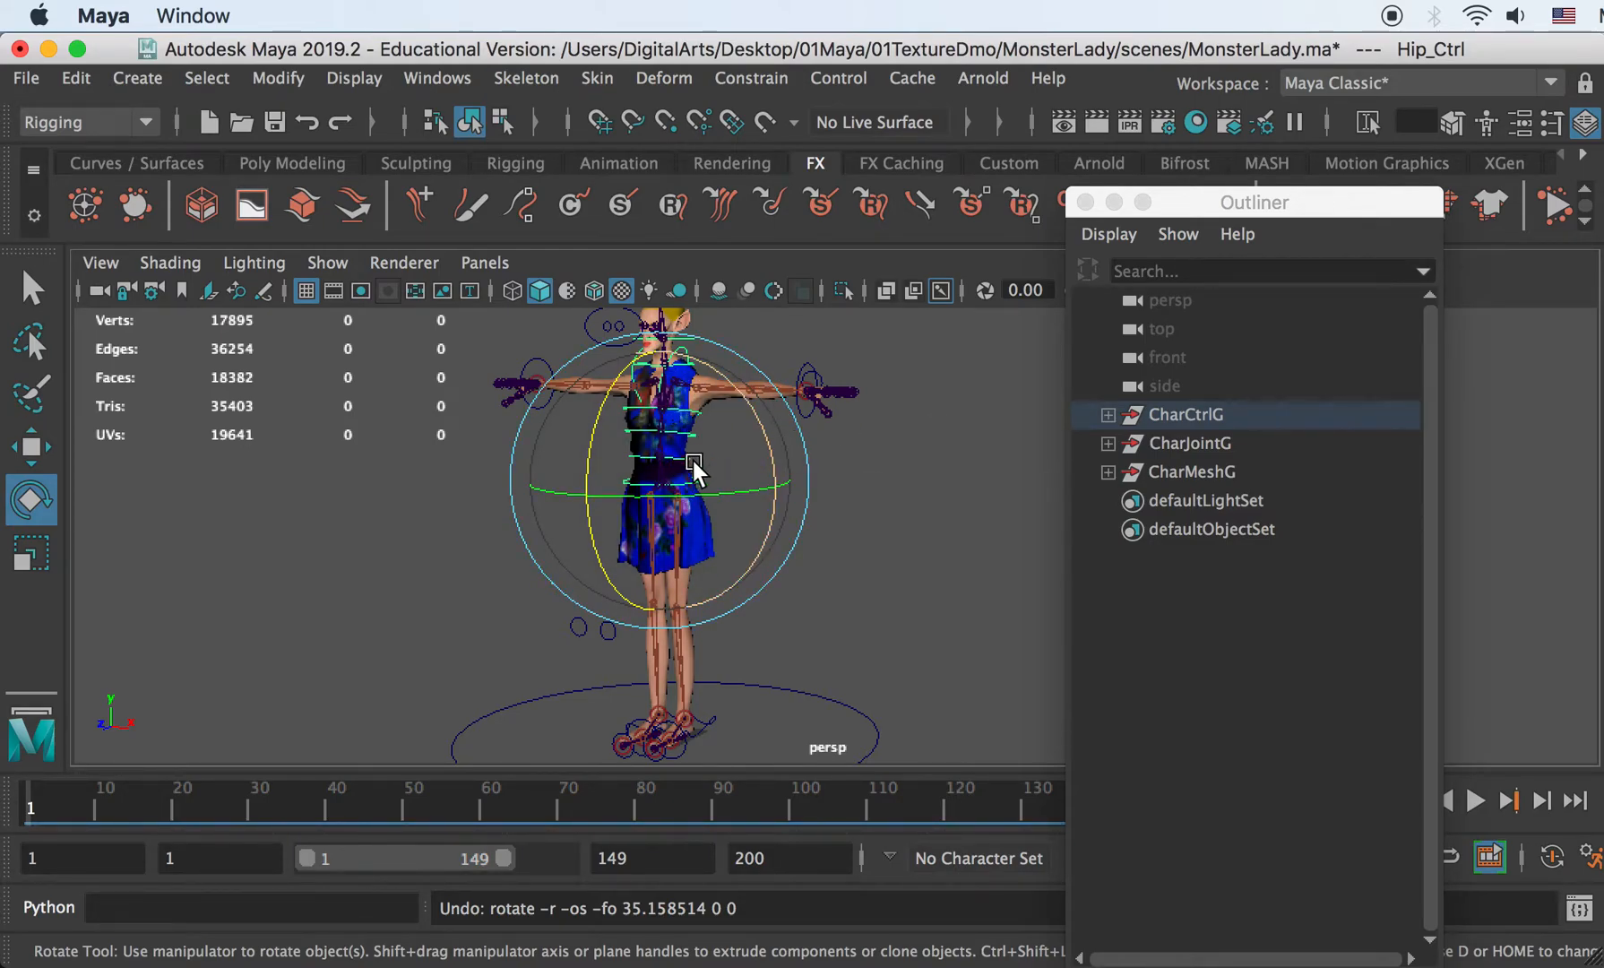
- Expand the CharMeshG group and hide its Tops mesh
left_click(1178, 470)
left_click(1108, 471)
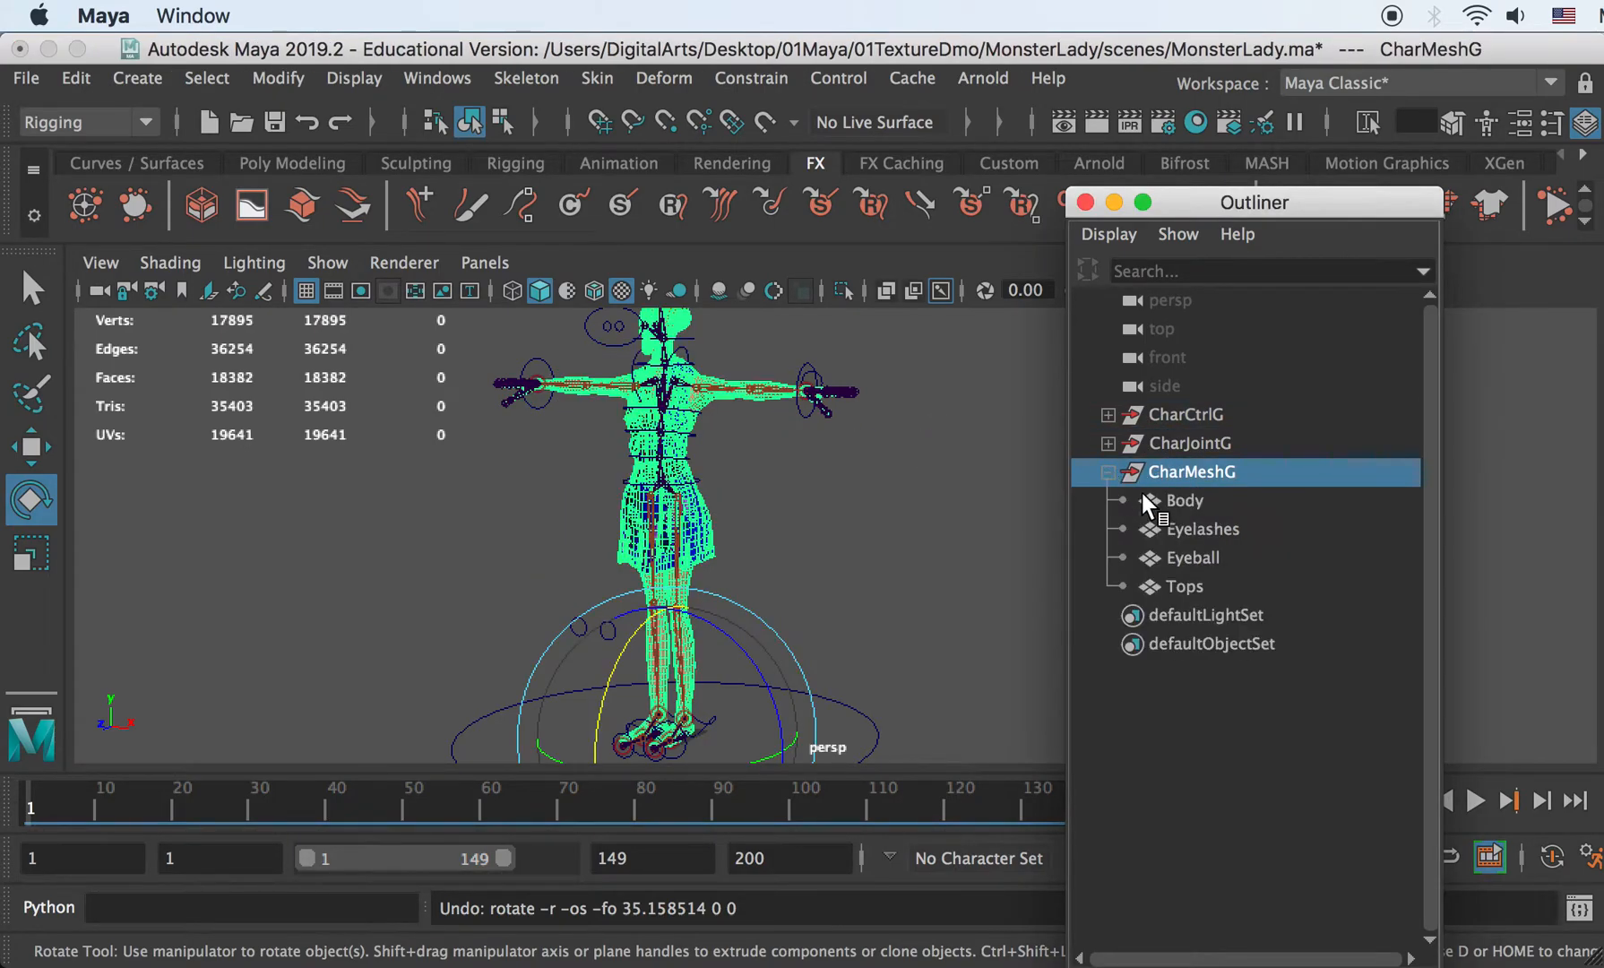
left_click(1191, 584)
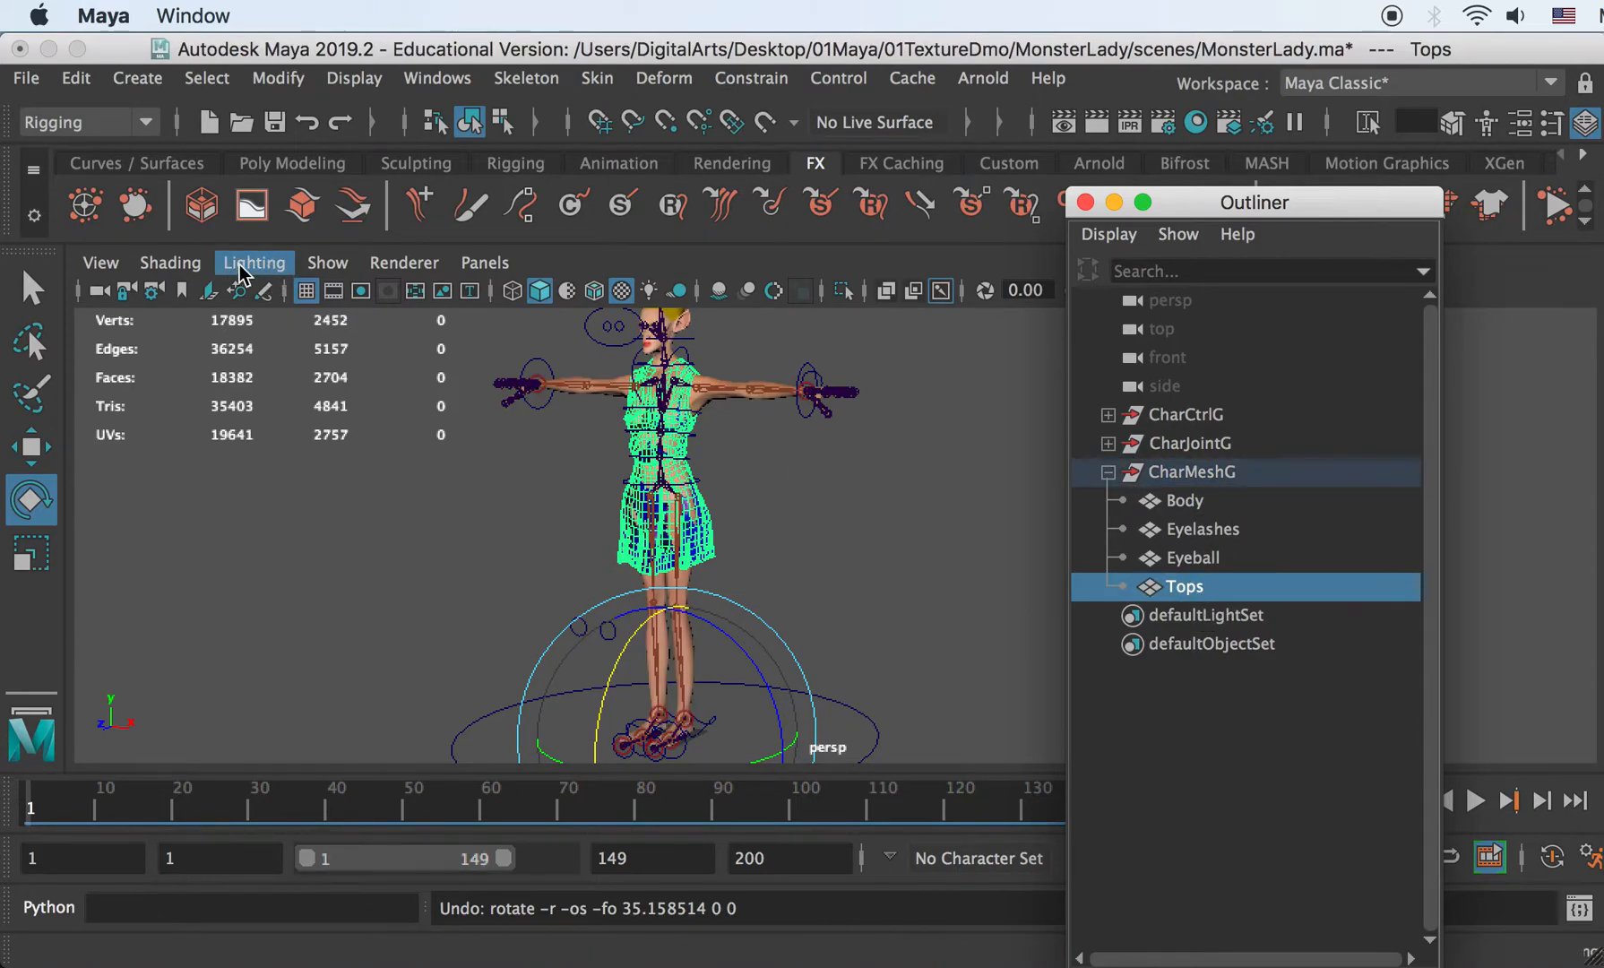
left_click(327, 262)
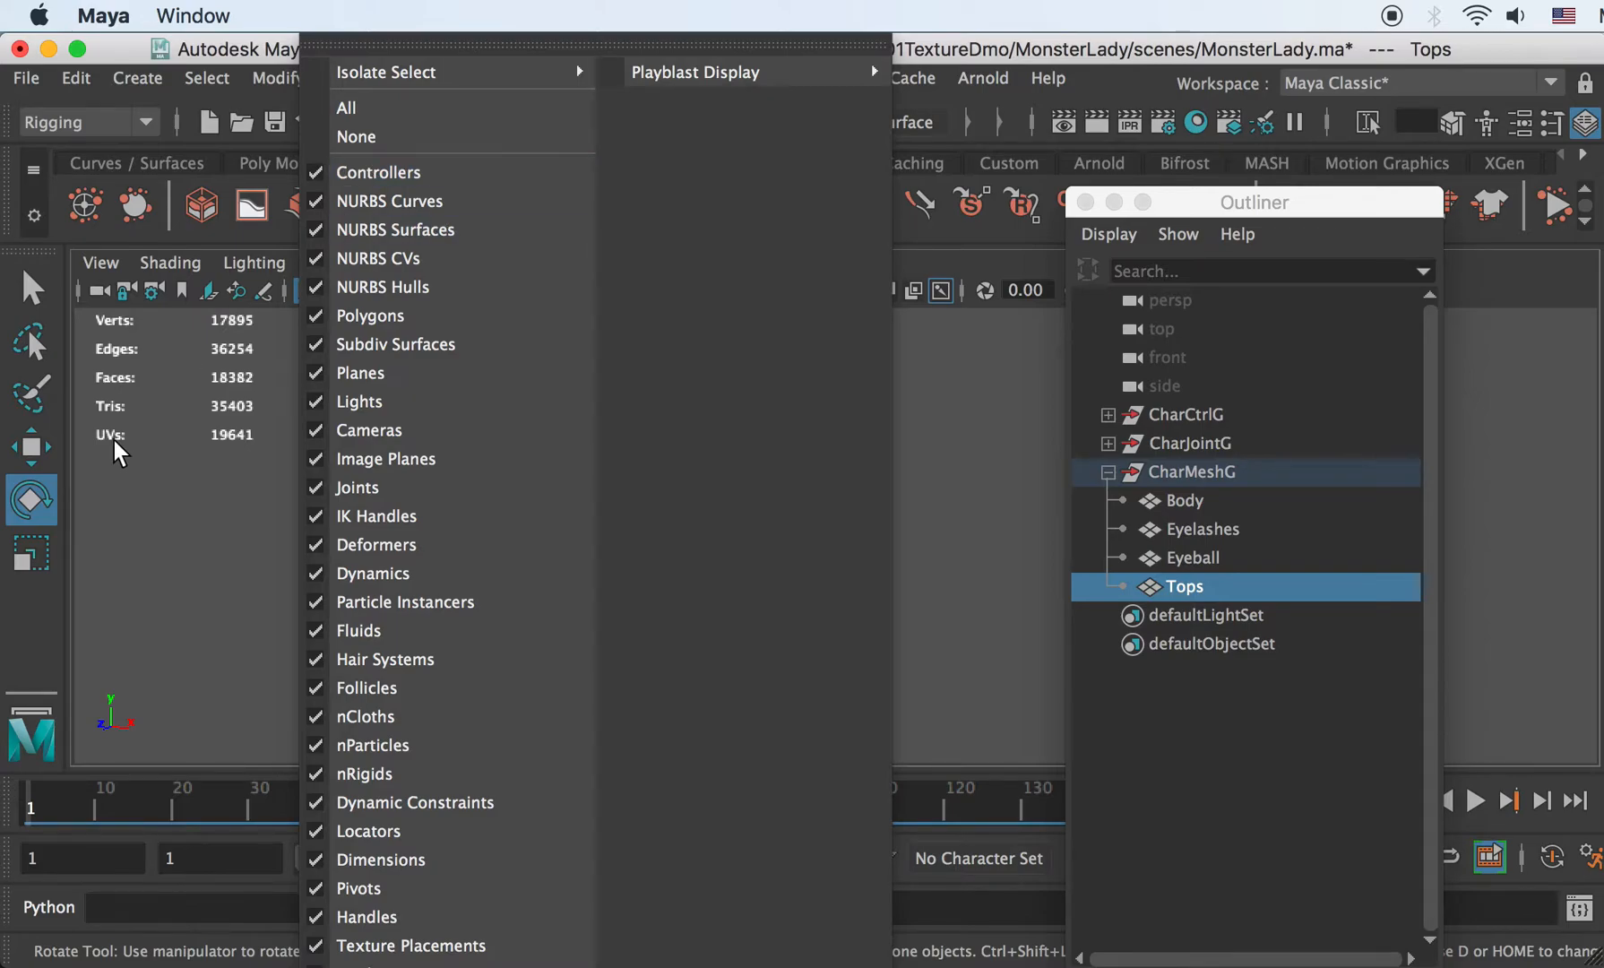
left_click(105, 481)
left_click(355, 78)
mouse_move(401, 231)
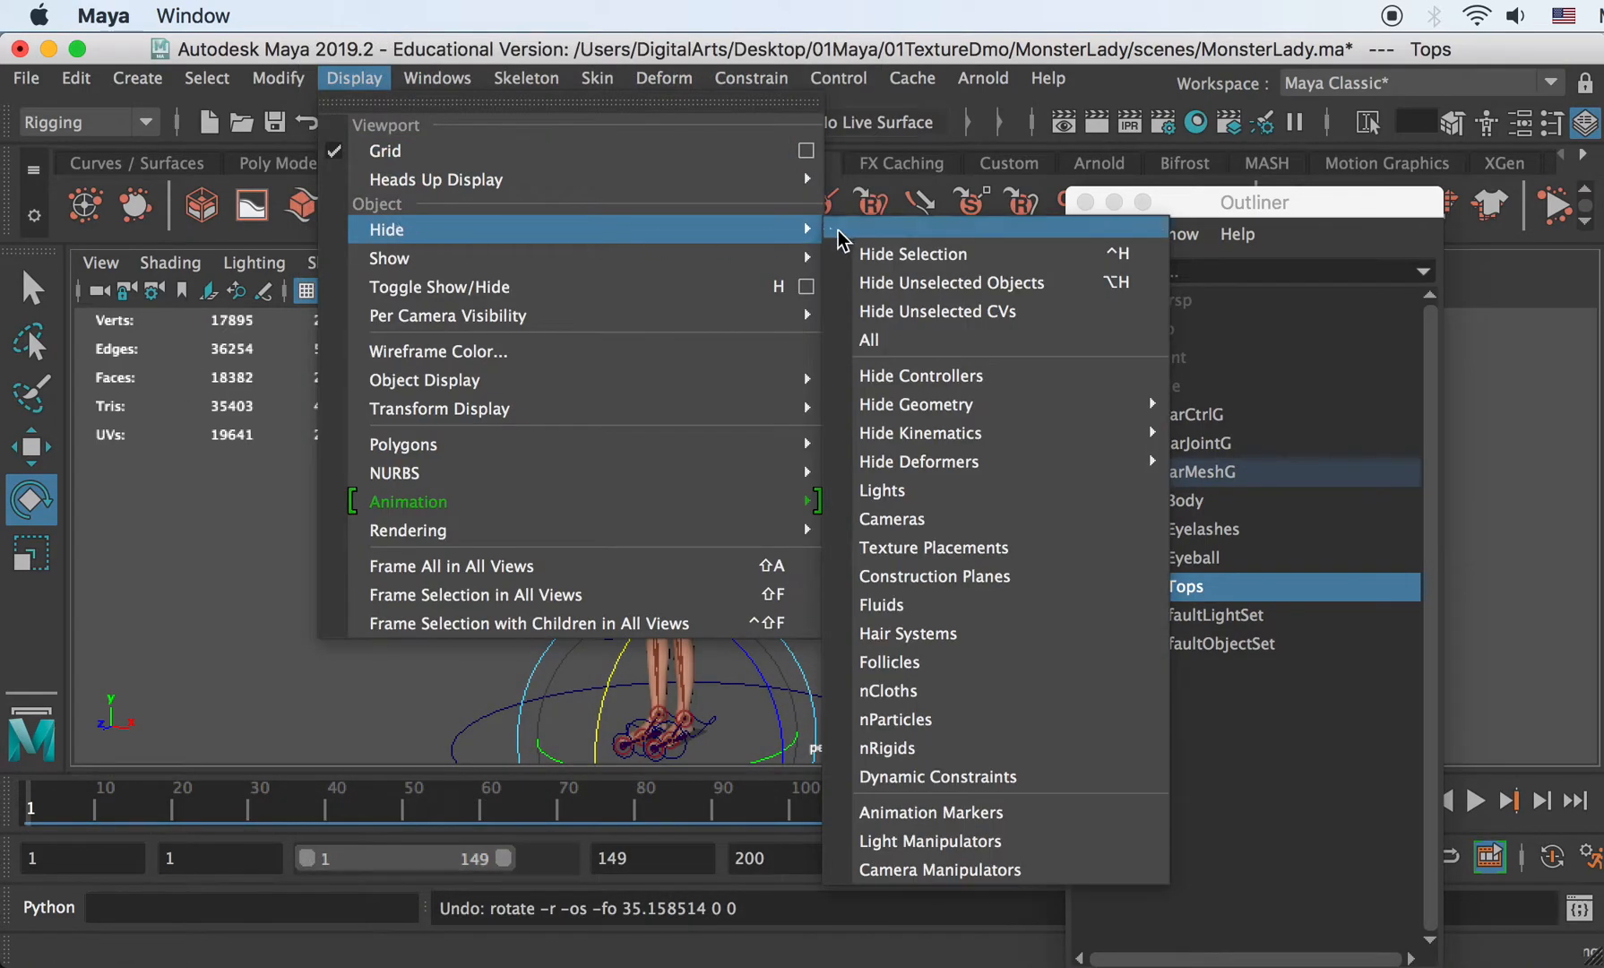
left_click(898, 252)
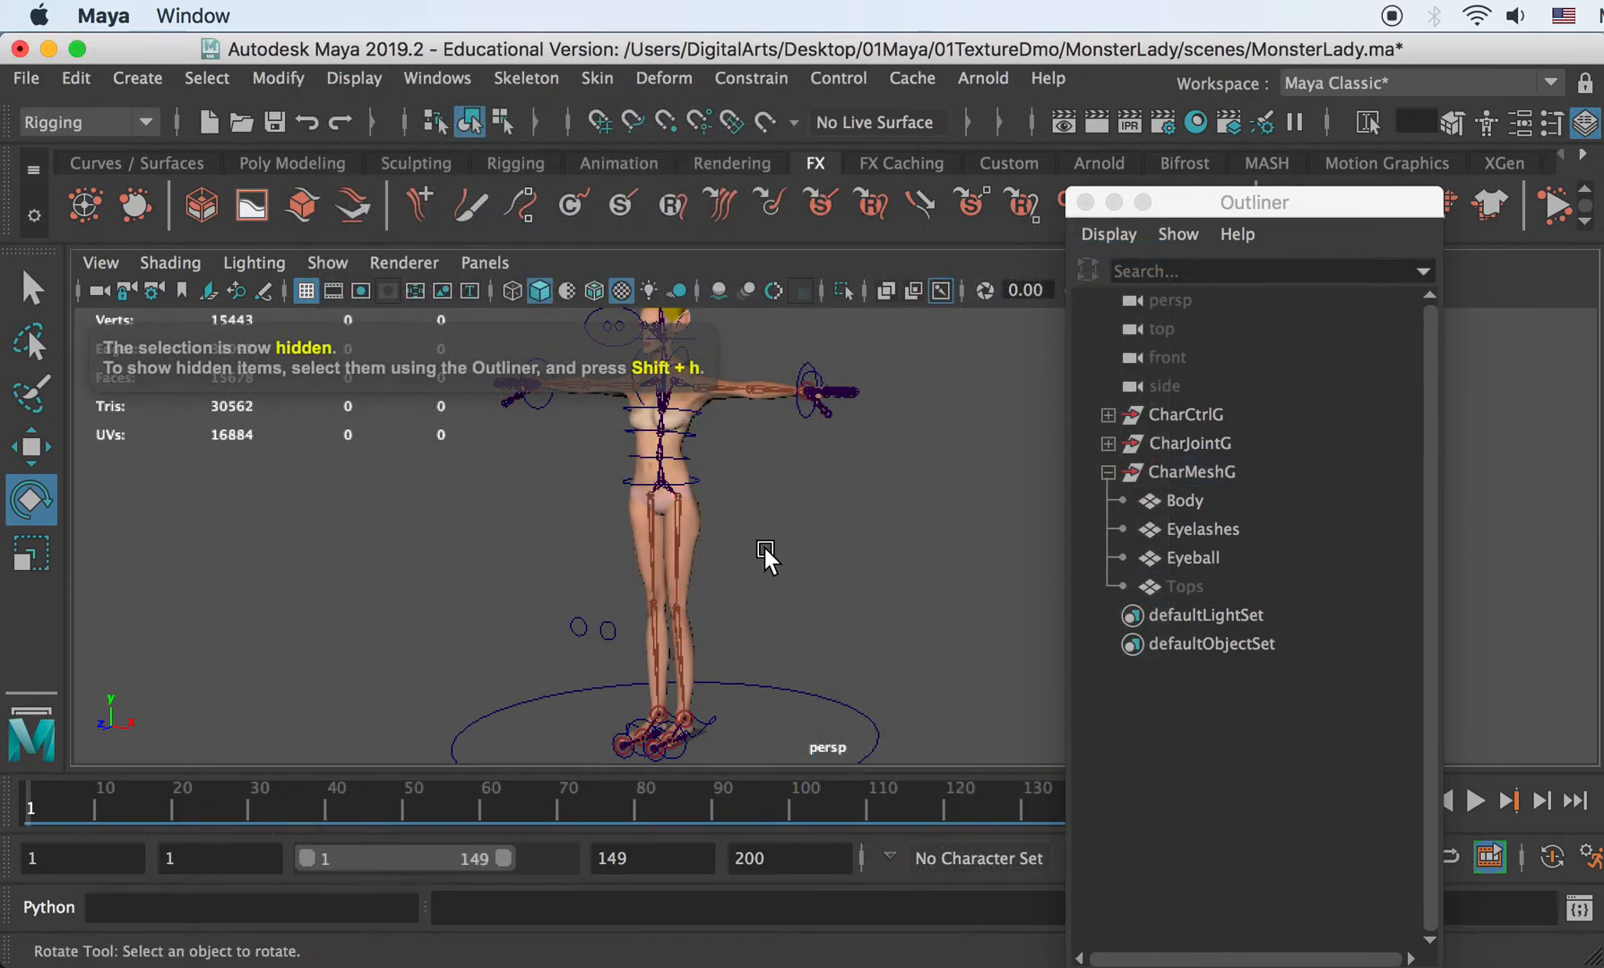
left_click_drag(802, 459, 807, 456, "alt")
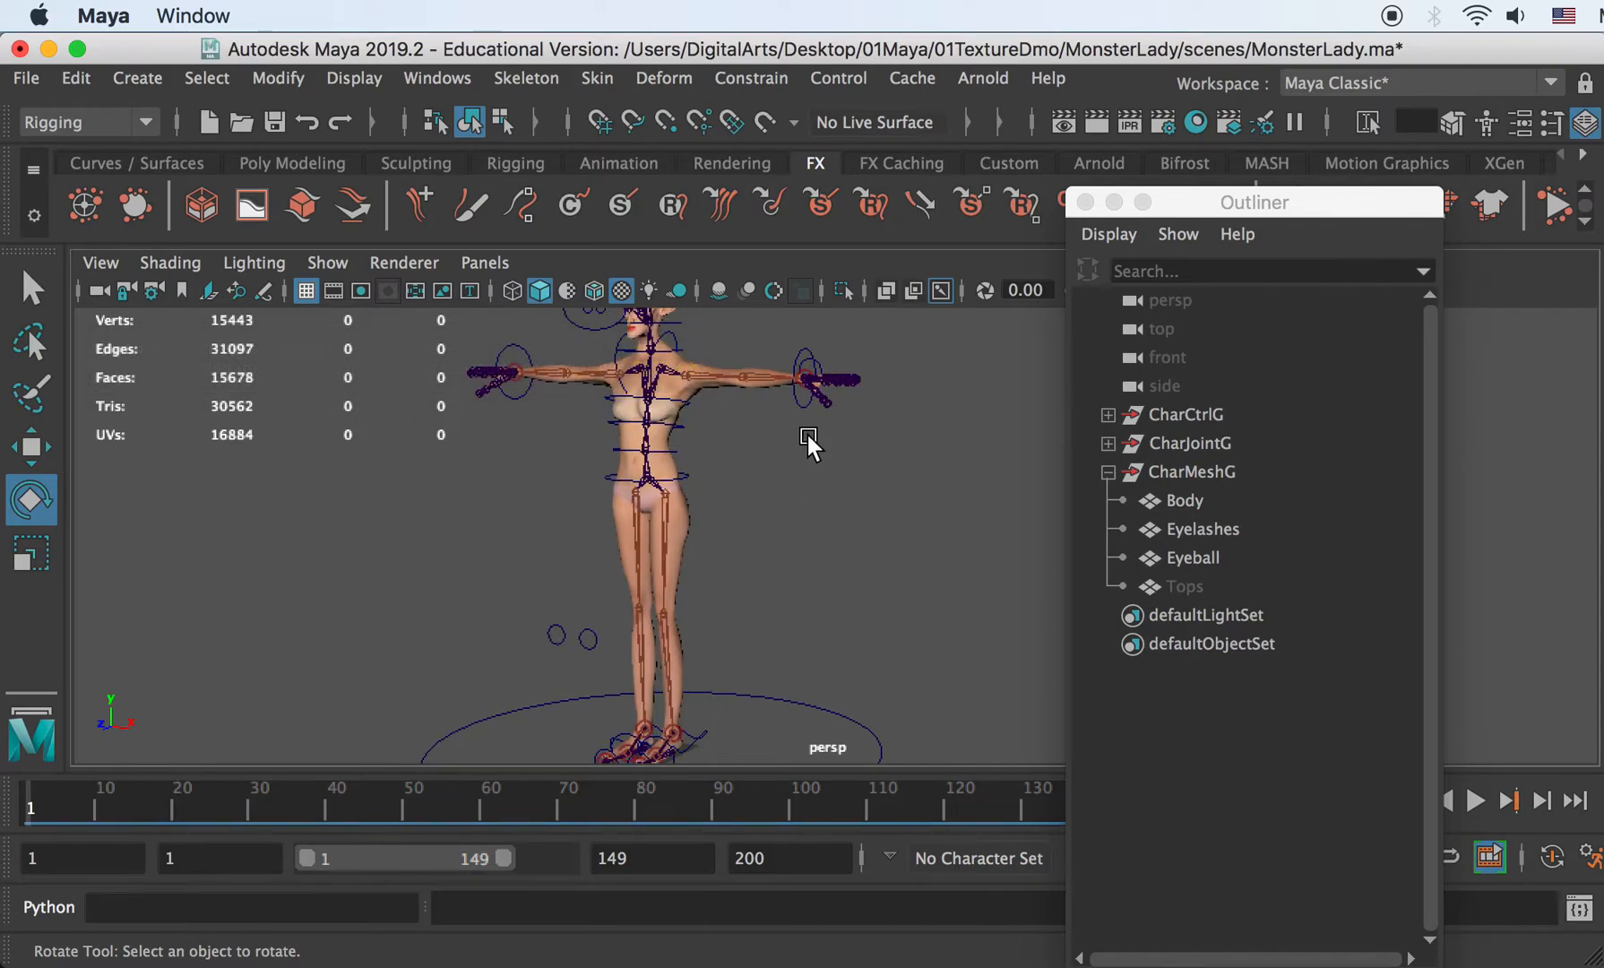
- Select Neck_Ctrl to check the neck control on the upper body, ending with nothing selected
left_click_drag(883, 419, 1039, 512, "alt")
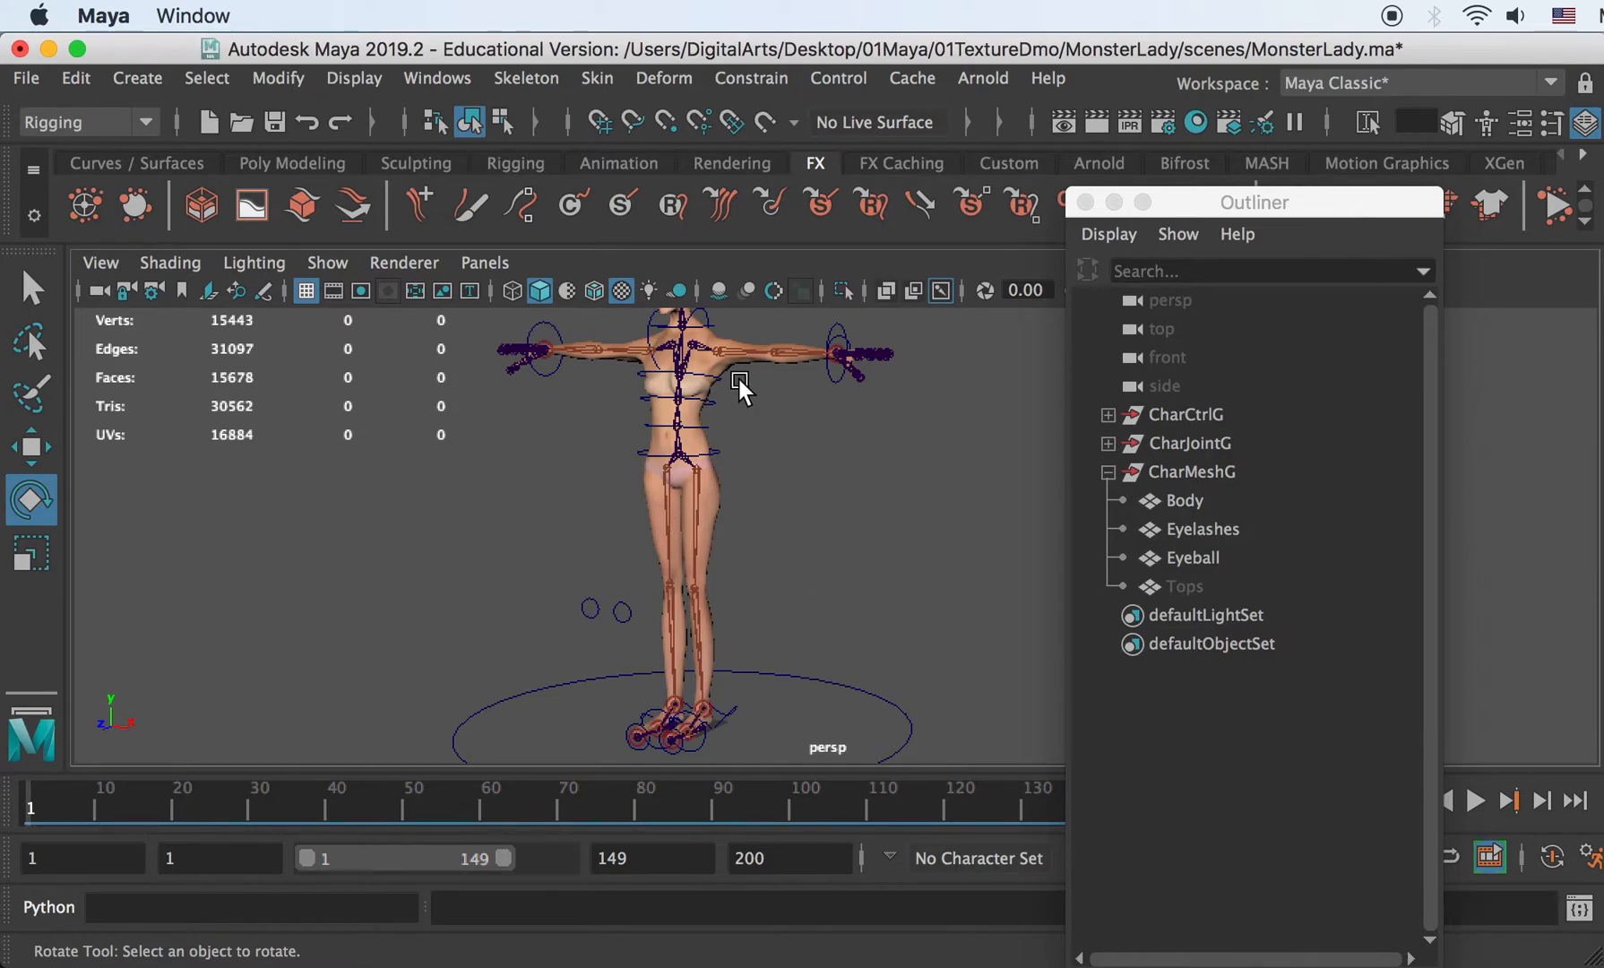
middle_click_drag(759, 417, 778, 592, "alt")
scroll(743, 515, "up", 5)
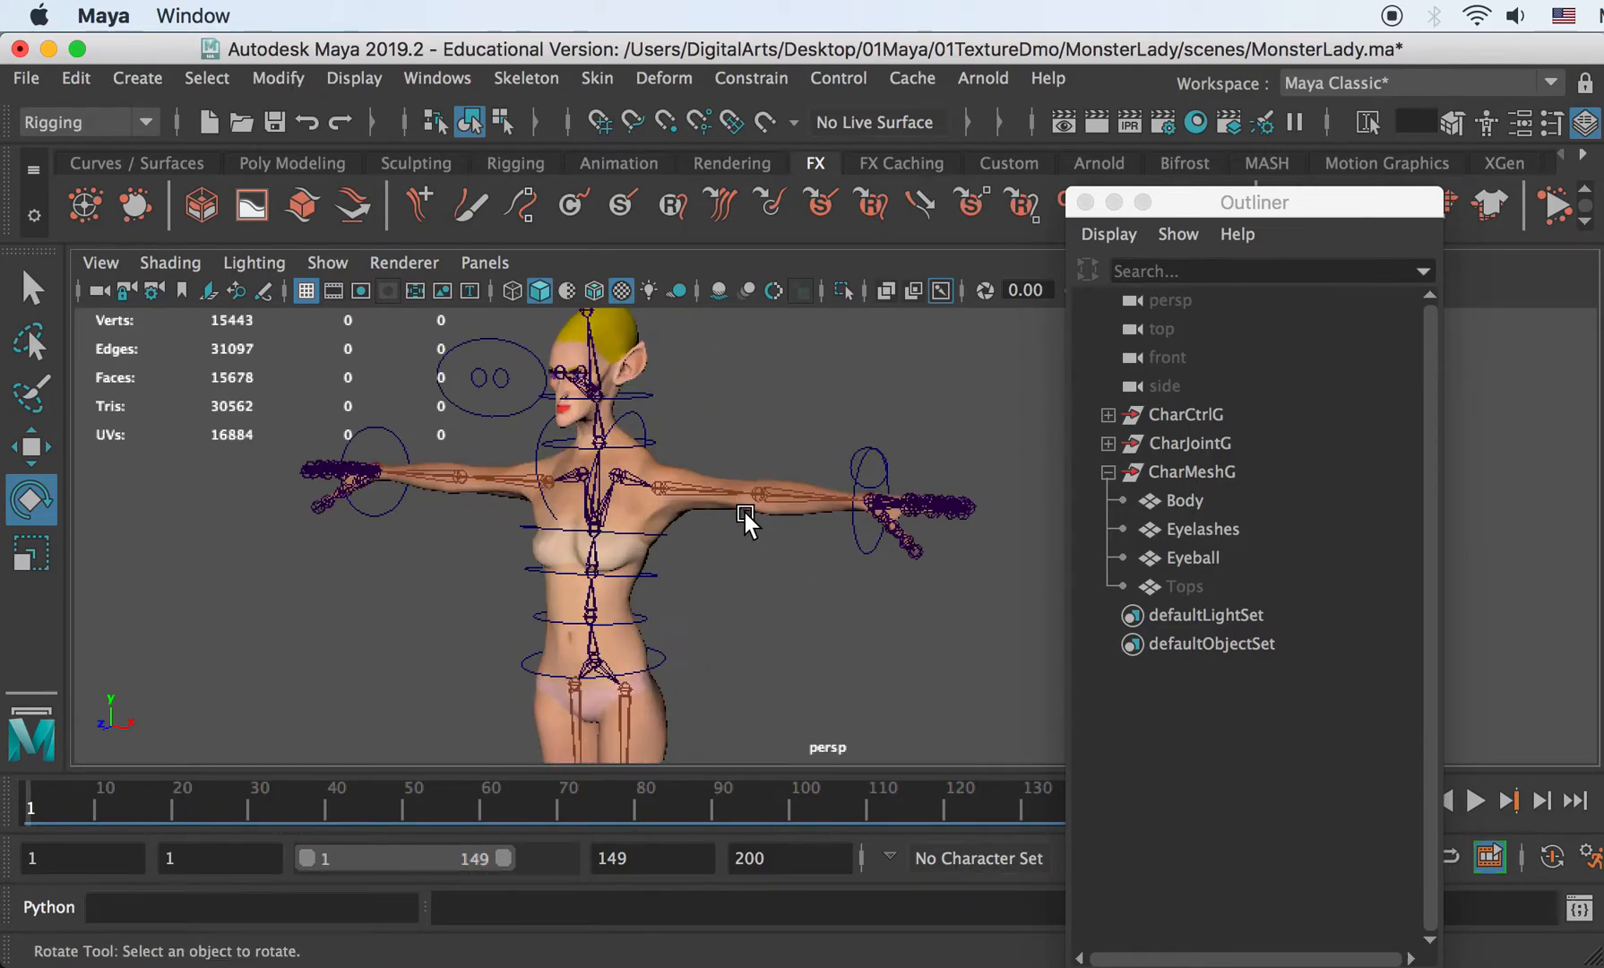
left_click_drag(694, 535, 746, 538, "alt")
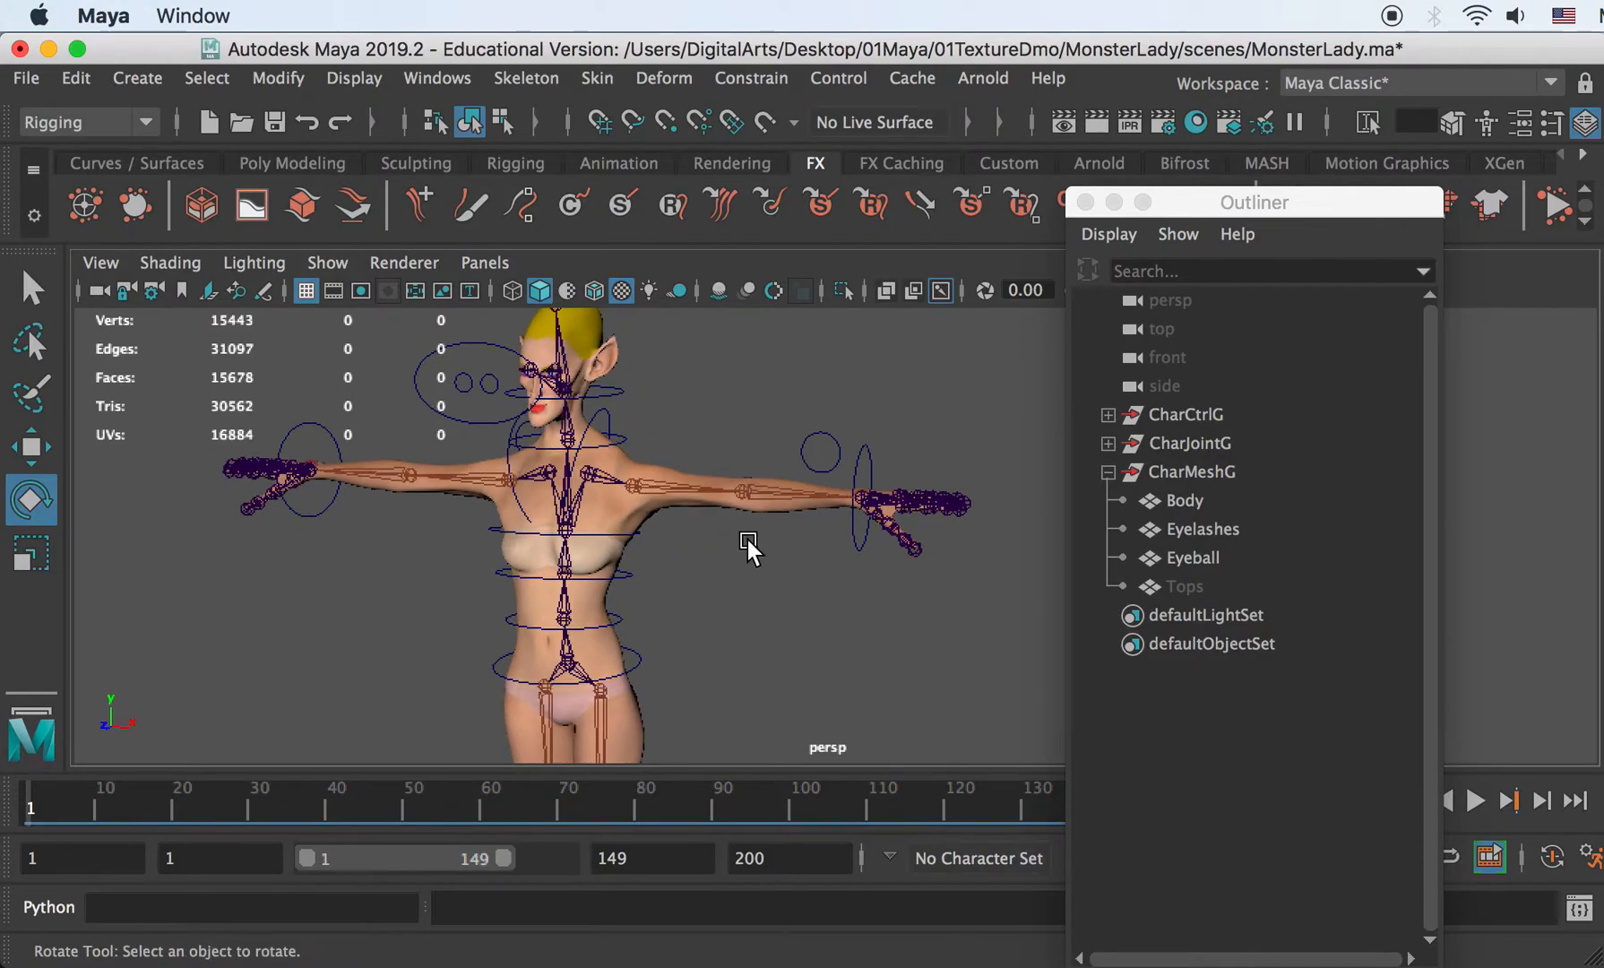
left_click(623, 436)
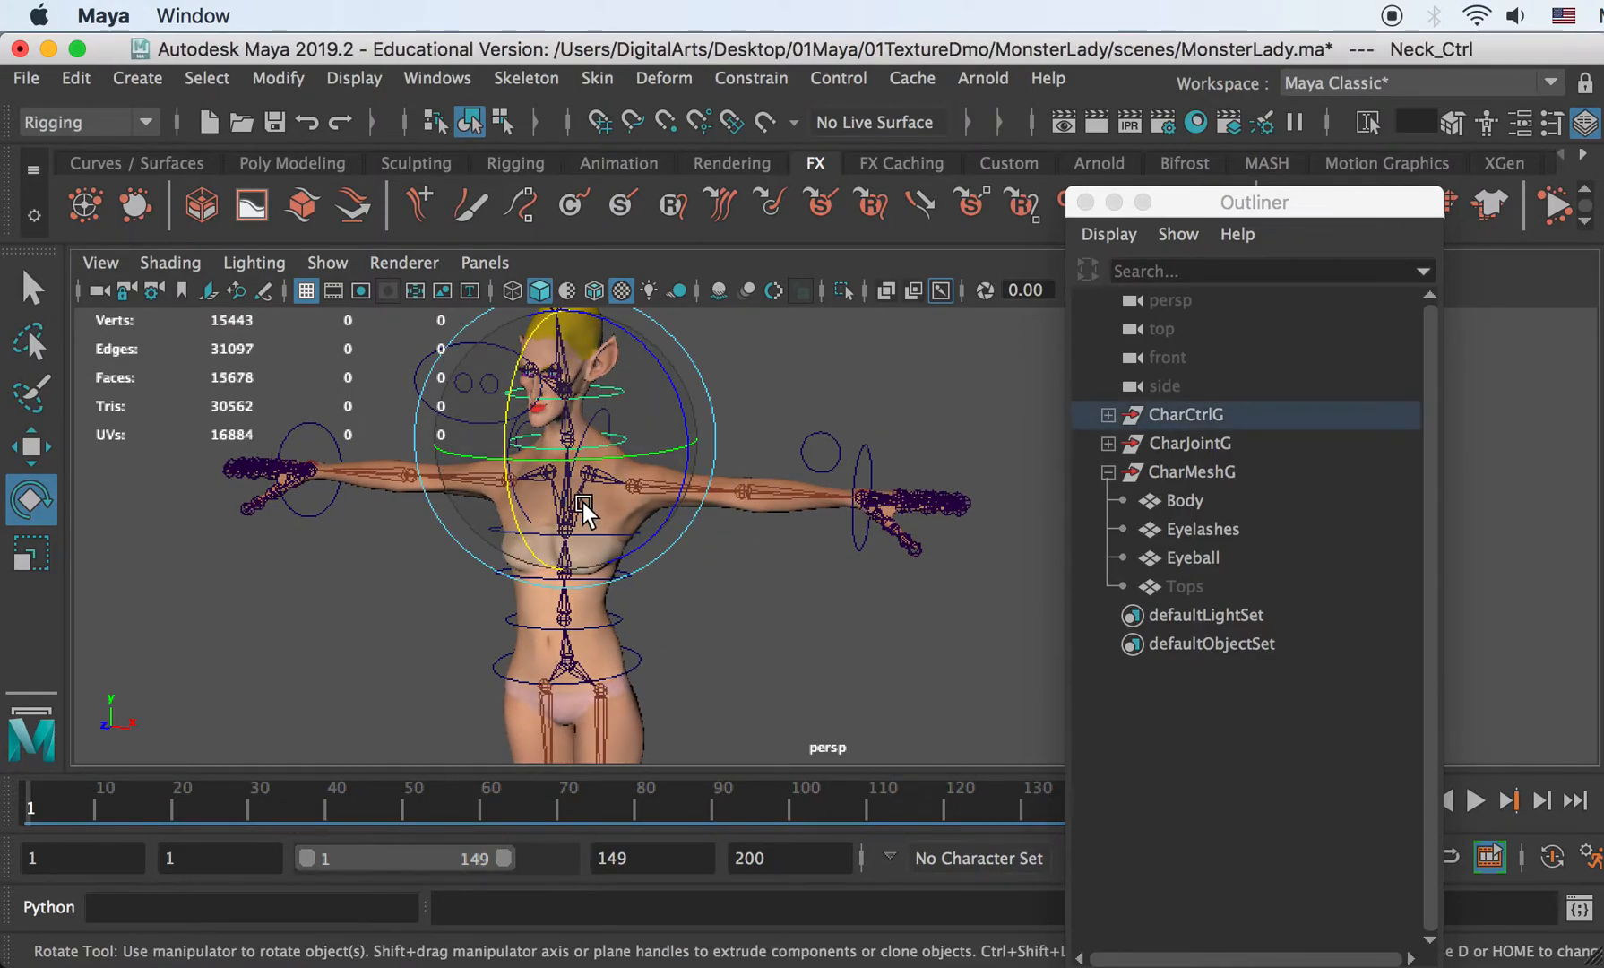
left_click(666, 560)
- Try rotating Spine1_Ctrl about -42 degrees around X, and undo the rotation
left_click(640, 530)
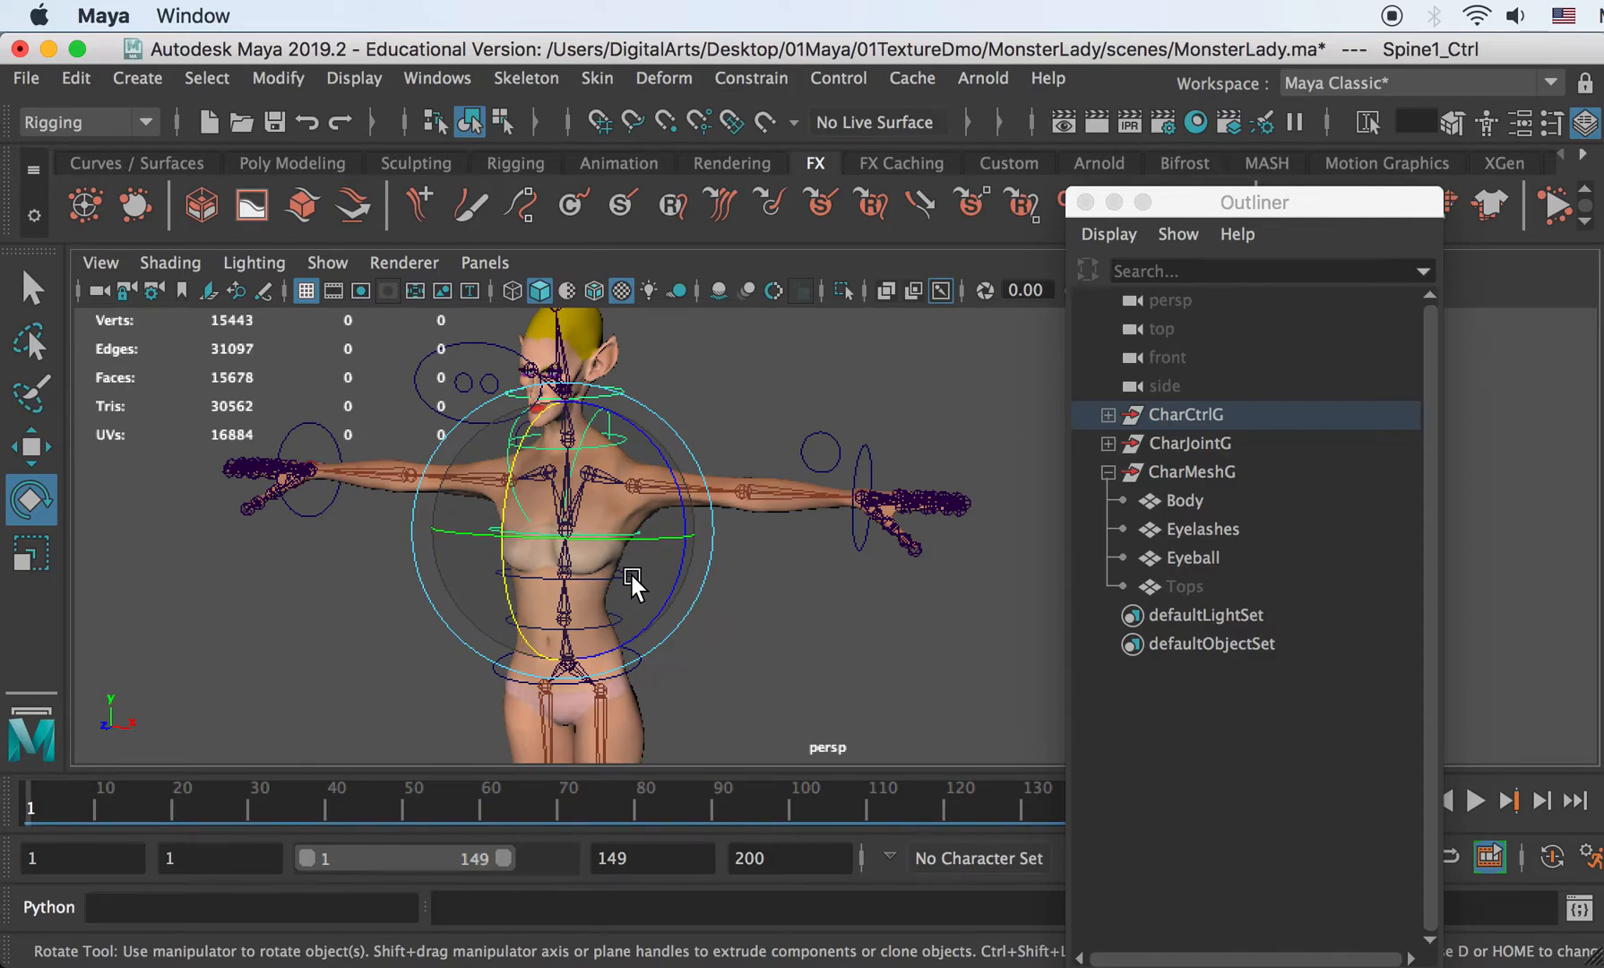
key("r")
key("e")
left_click_drag(530, 463, 510, 365)
key("super+z")
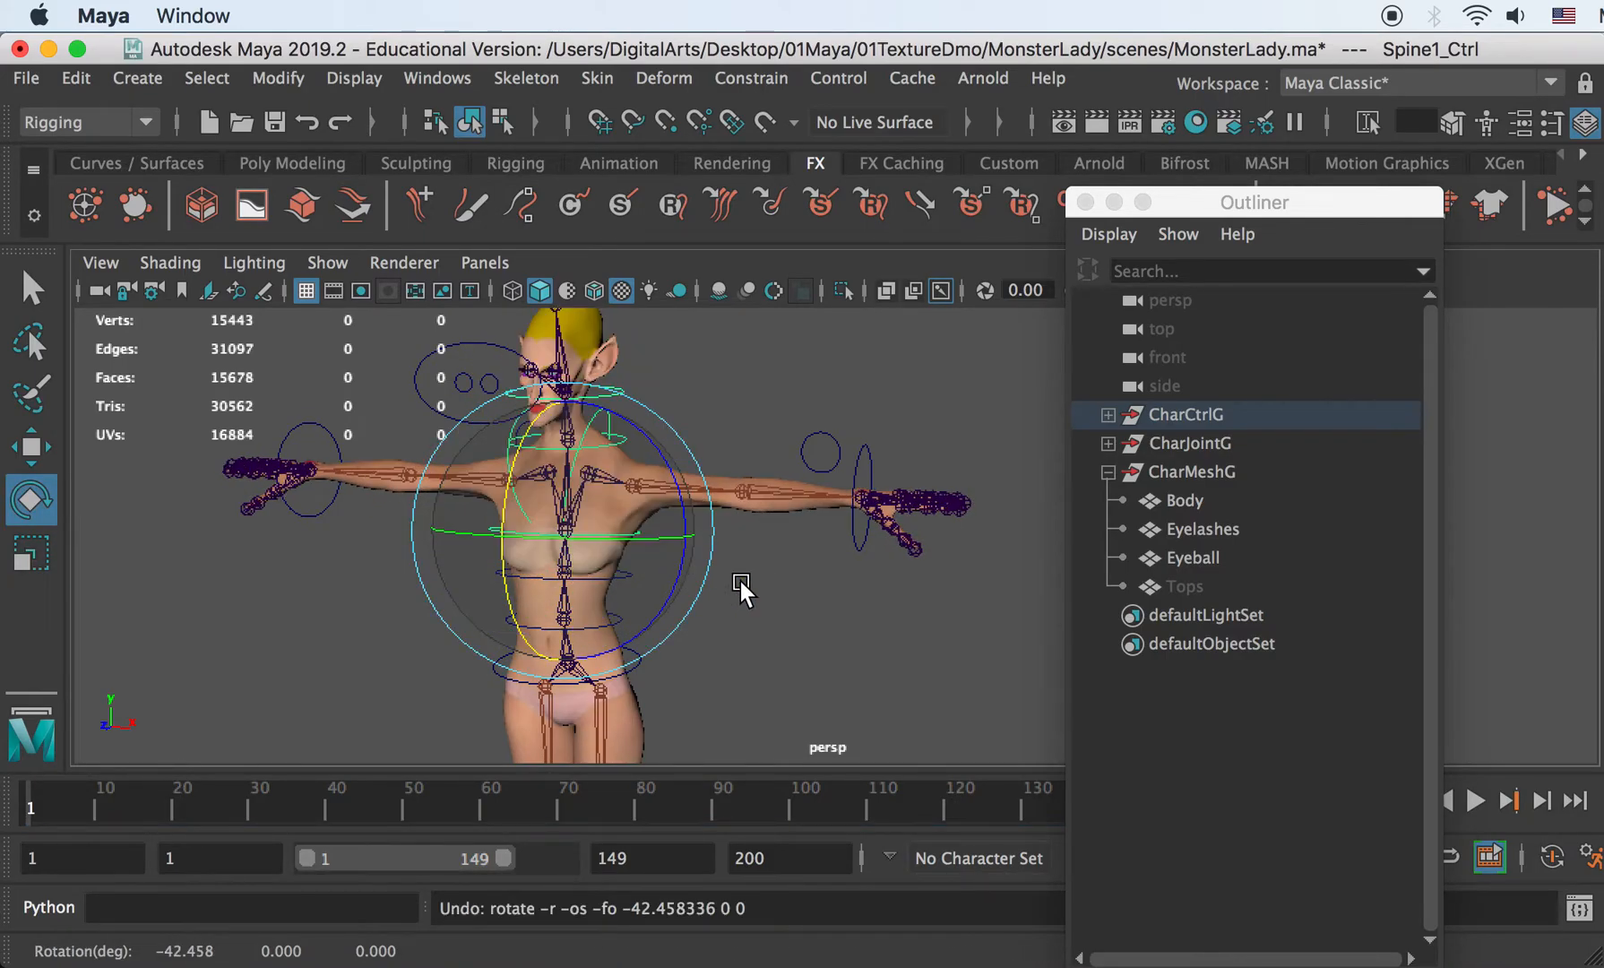
- Try rotating Spine2_Ctrl about 45 degrees around X to bend the torso forward, and undo every trial rotation
left_click(740, 580)
left_click(620, 573)
left_click_drag(554, 469, 494, 555)
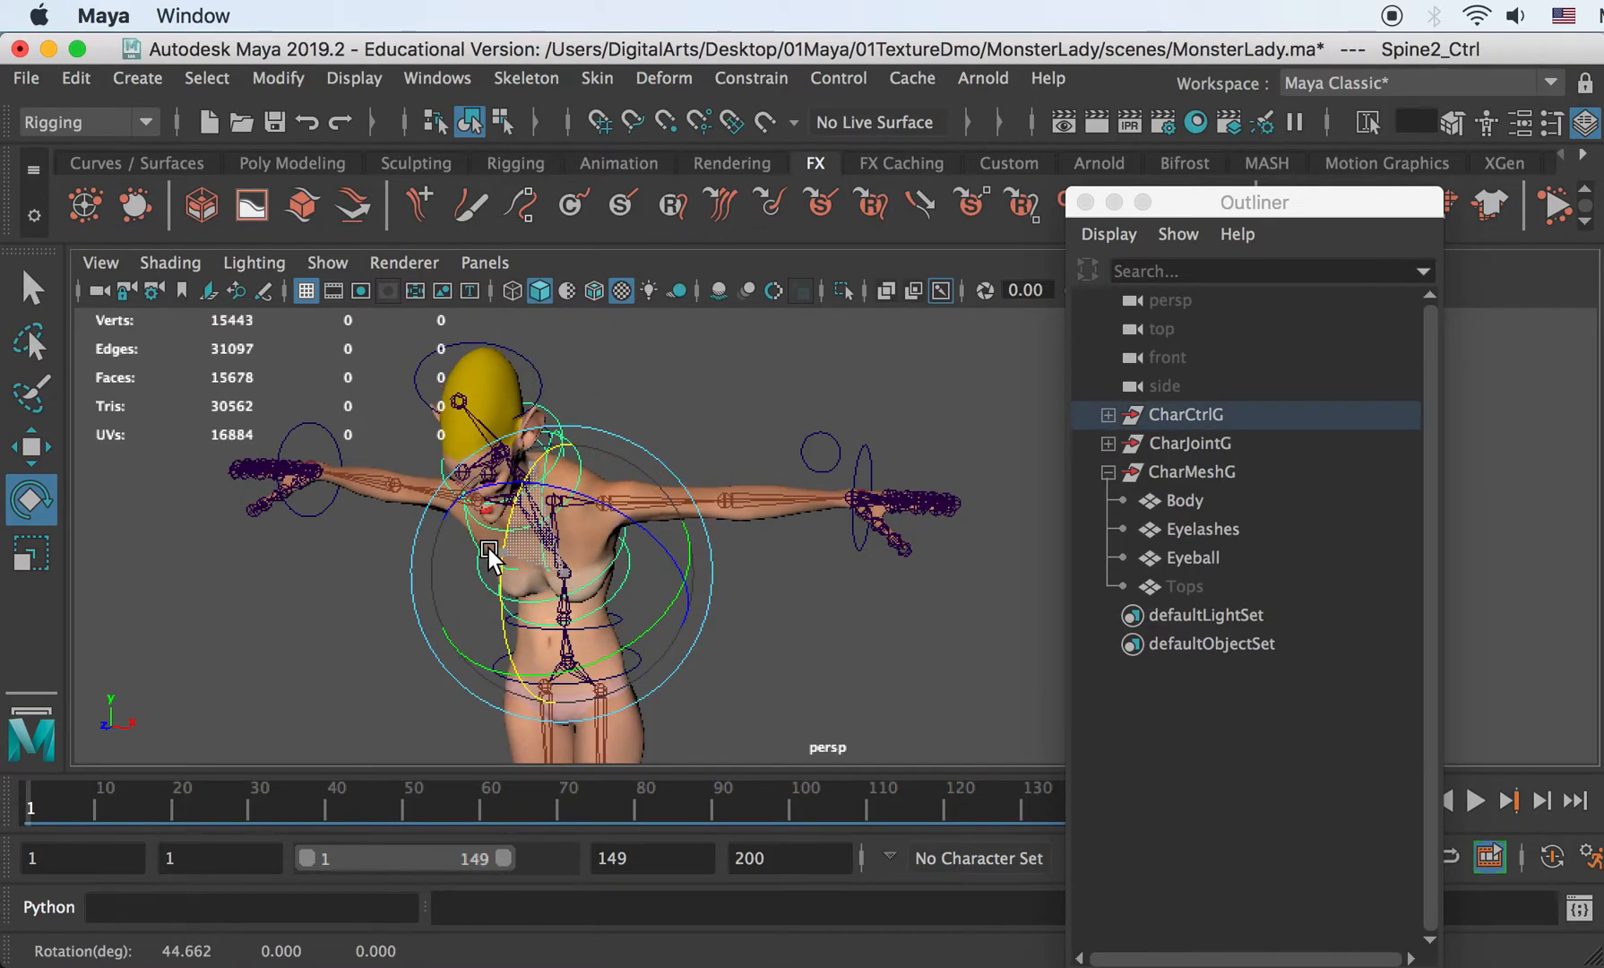
key("super+z")
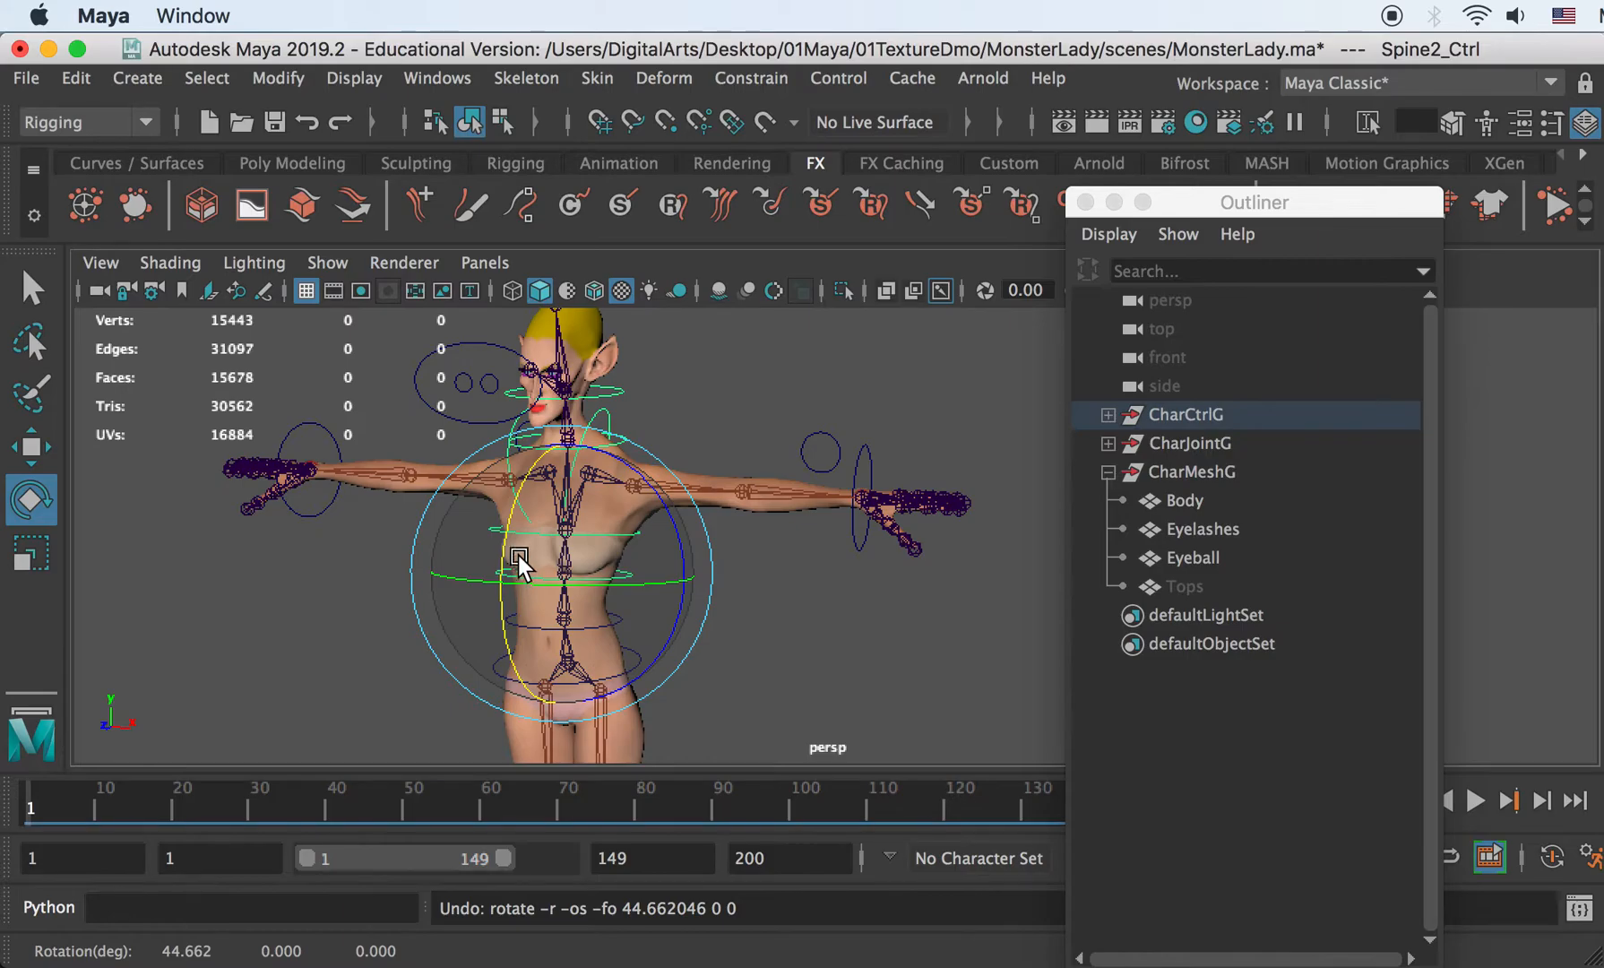
left_click_drag(525, 477, 484, 580)
key("super+z")
mouse_move(649, 588)
left_mouse_down()
mouse_move(599, 582)
mouse_move(654, 582)
left_mouse_up()
key("super+z")
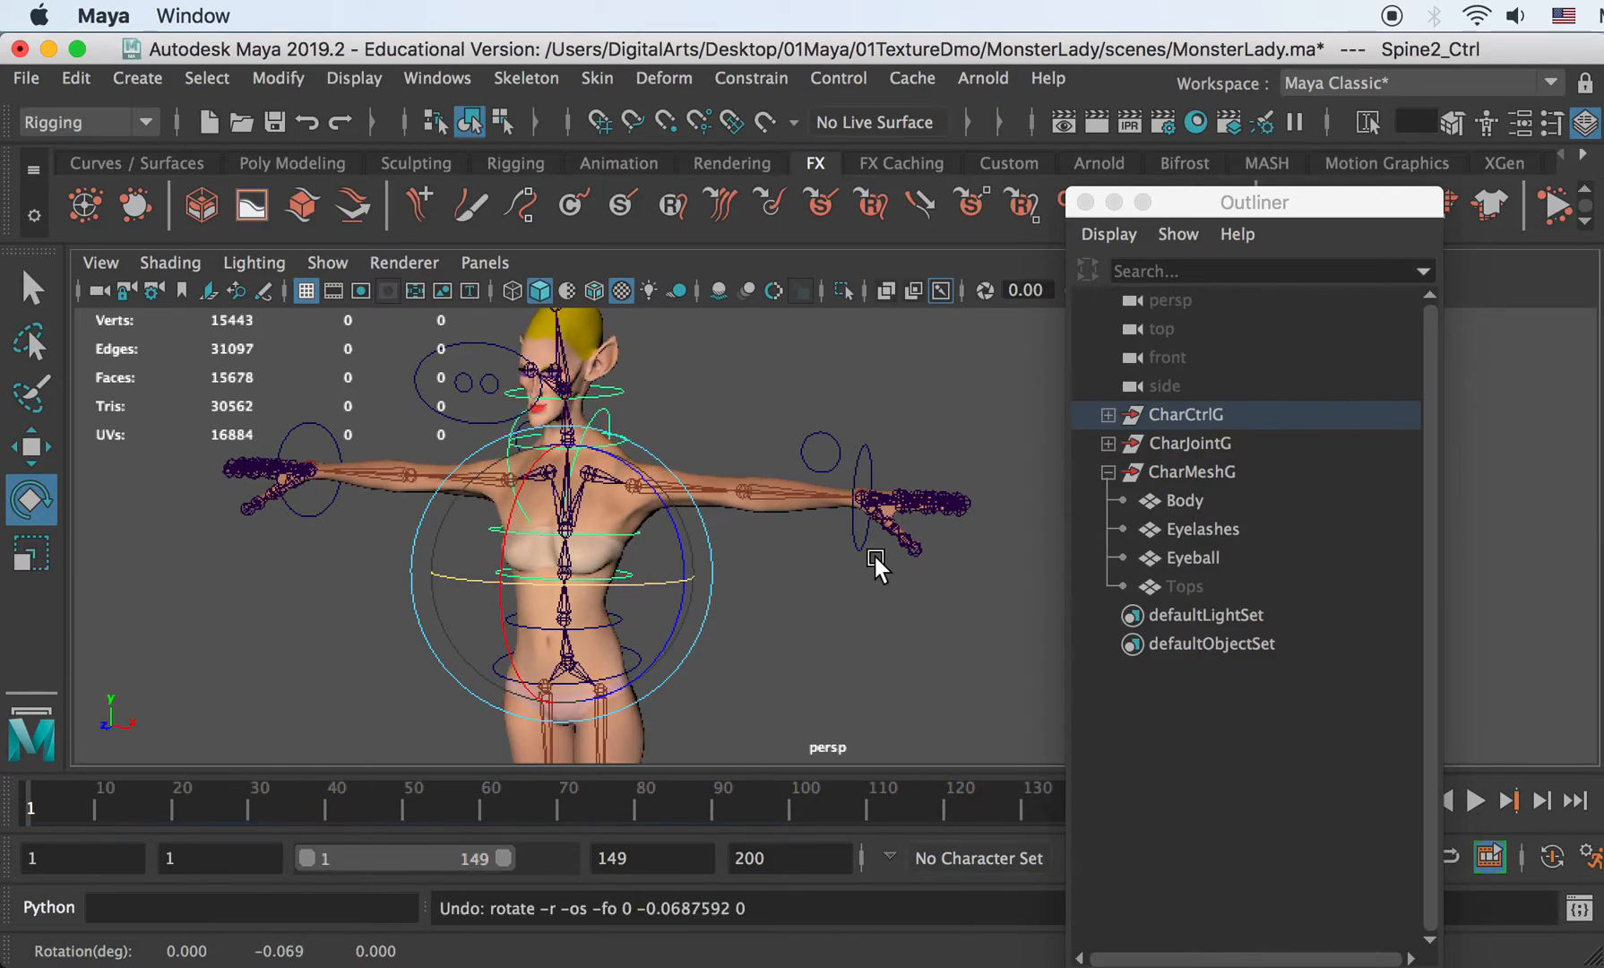
- Move HandL_Ctrl to about 40.7, 118.8, -3.9 cm, lowering the left hand beside the hip and bending the arm
left_click(862, 457)
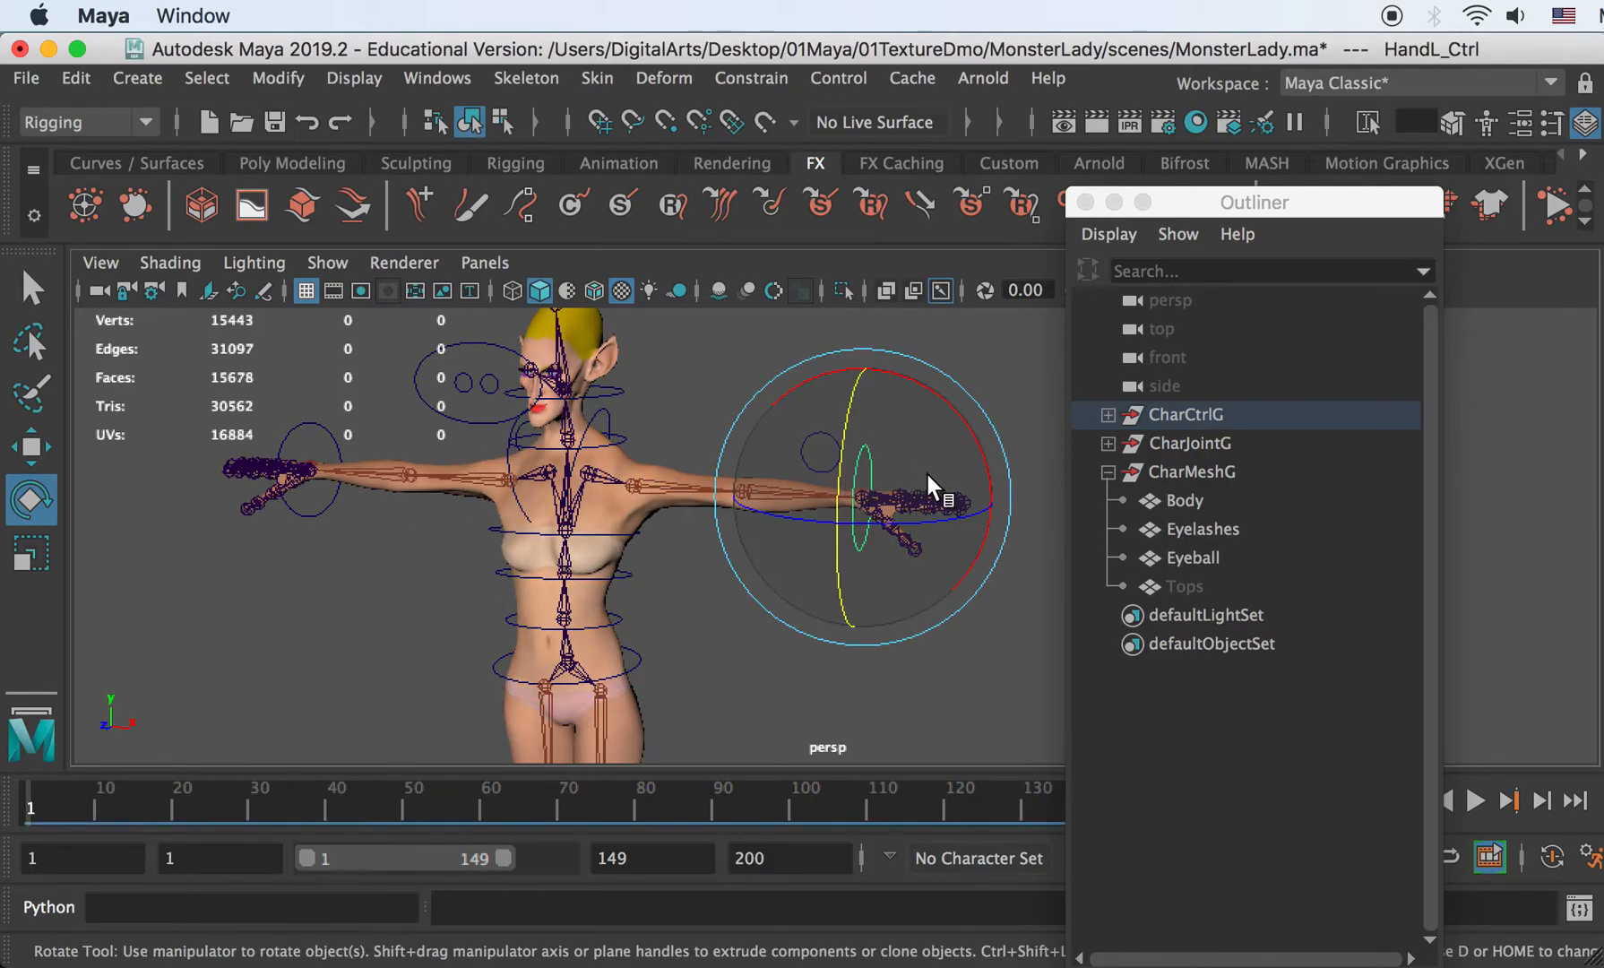
key("w")
left_click_drag(1000, 498, 886, 501)
left_click_drag(935, 330, 797, 524, "alt")
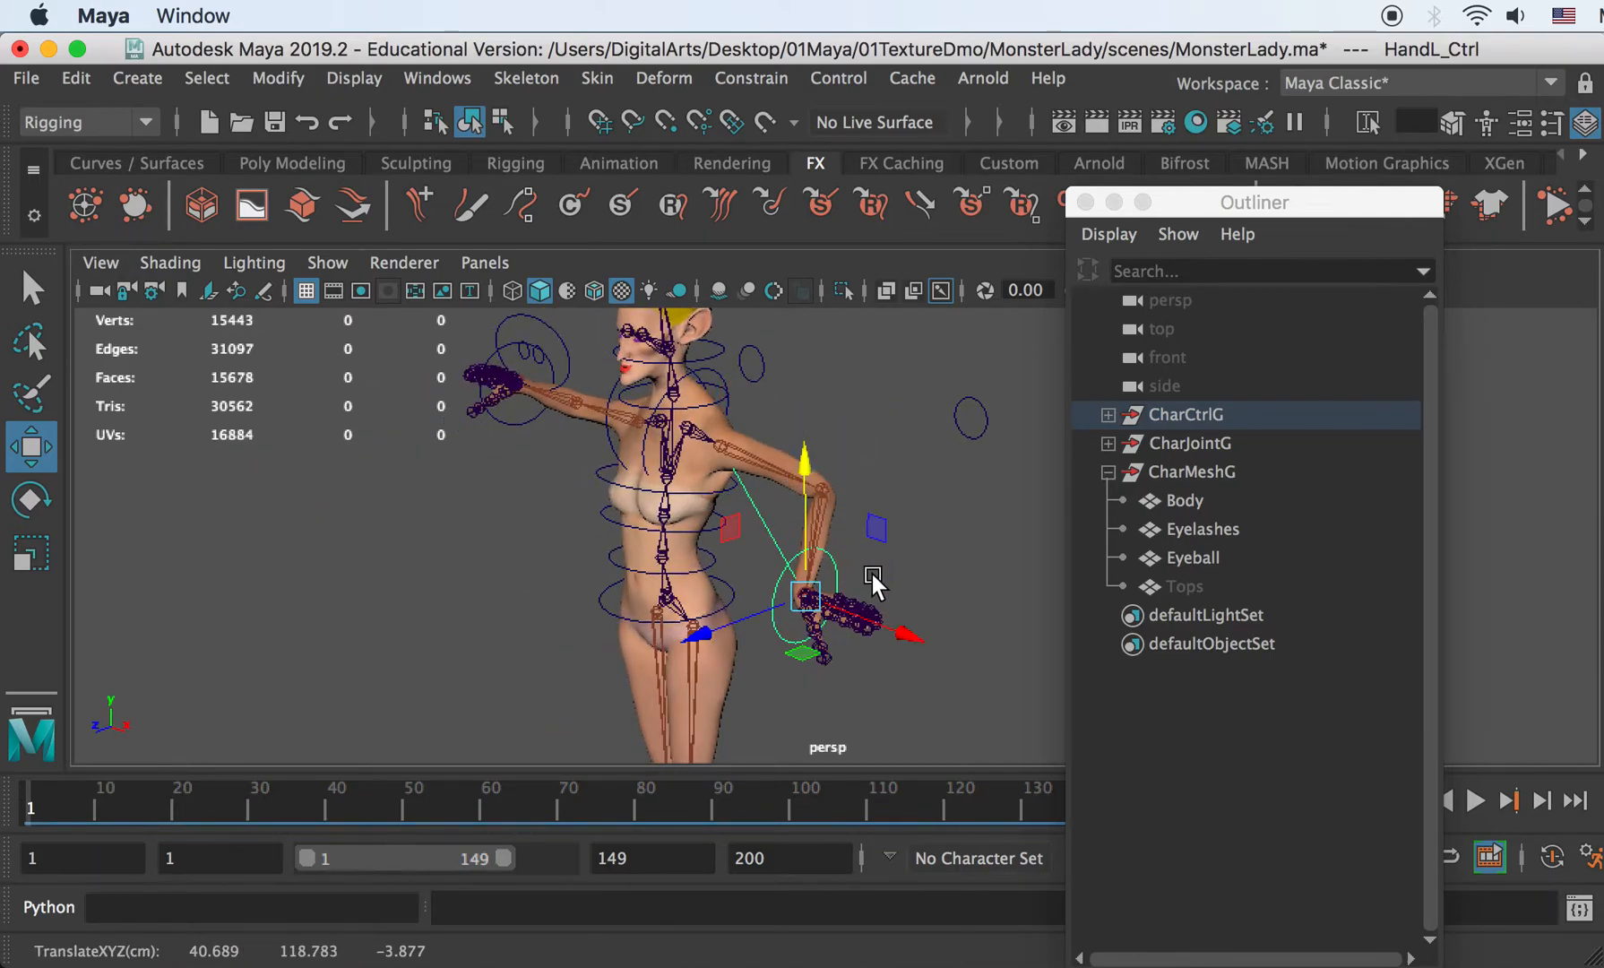
- Rotate HandL_Ctrl about 36 degrees around X and 49 degrees around Z, pointing the left hand downward
key("r")
key("e")
left_click_drag(845, 636, 832, 592)
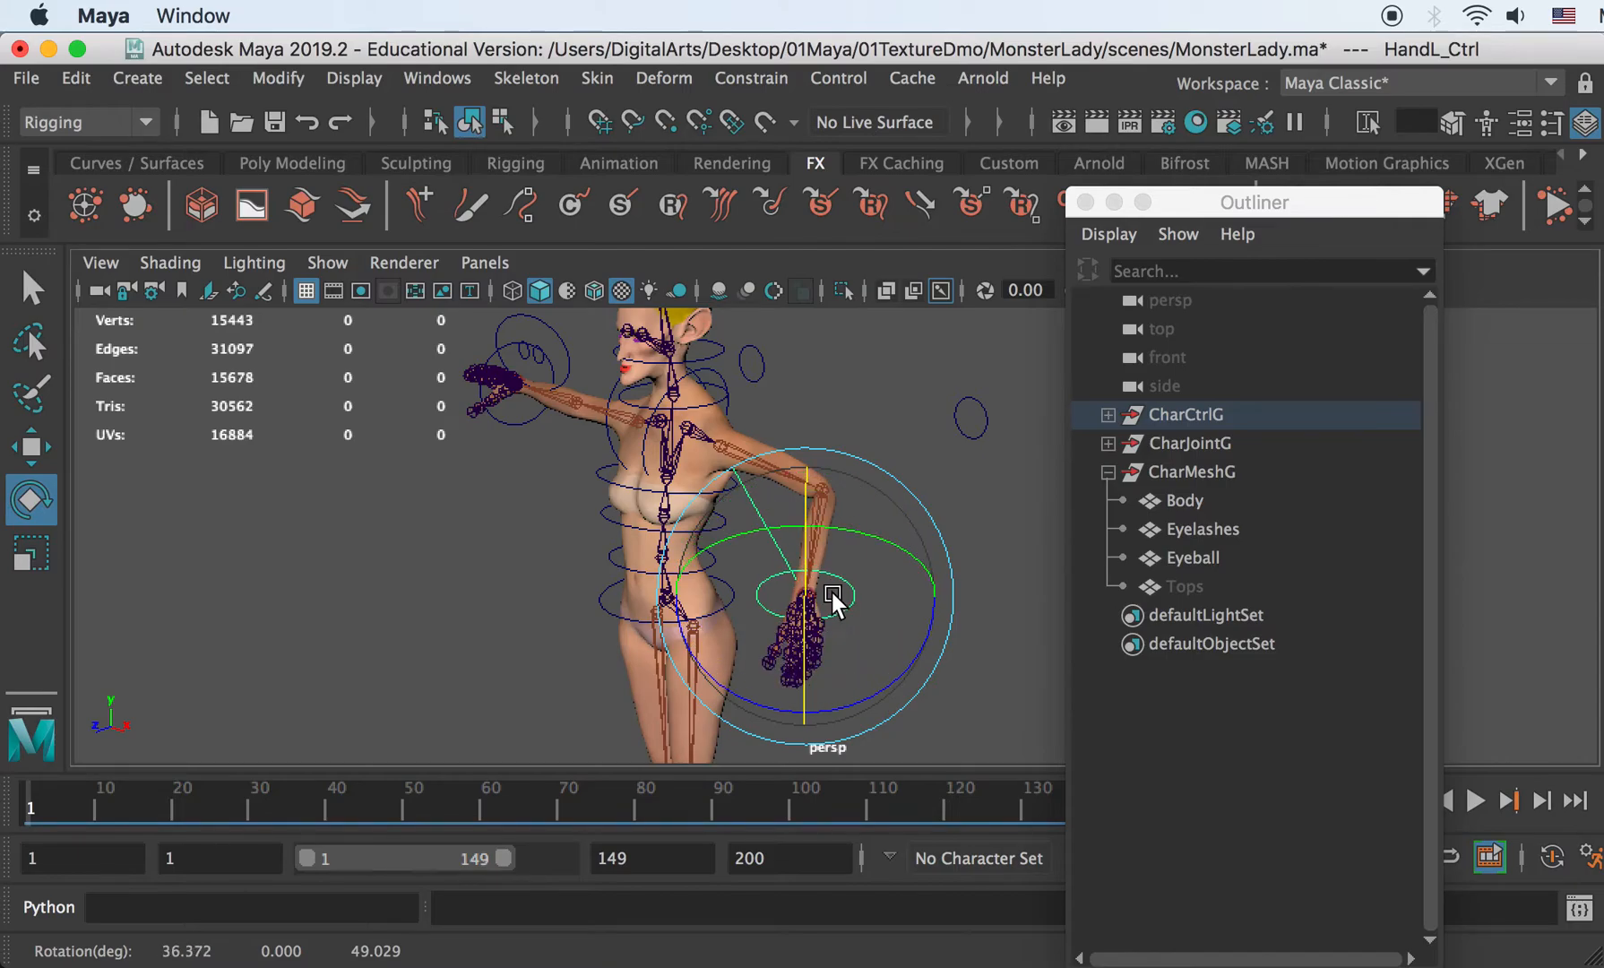
left_click_drag(1005, 472, 749, 504, "alt")
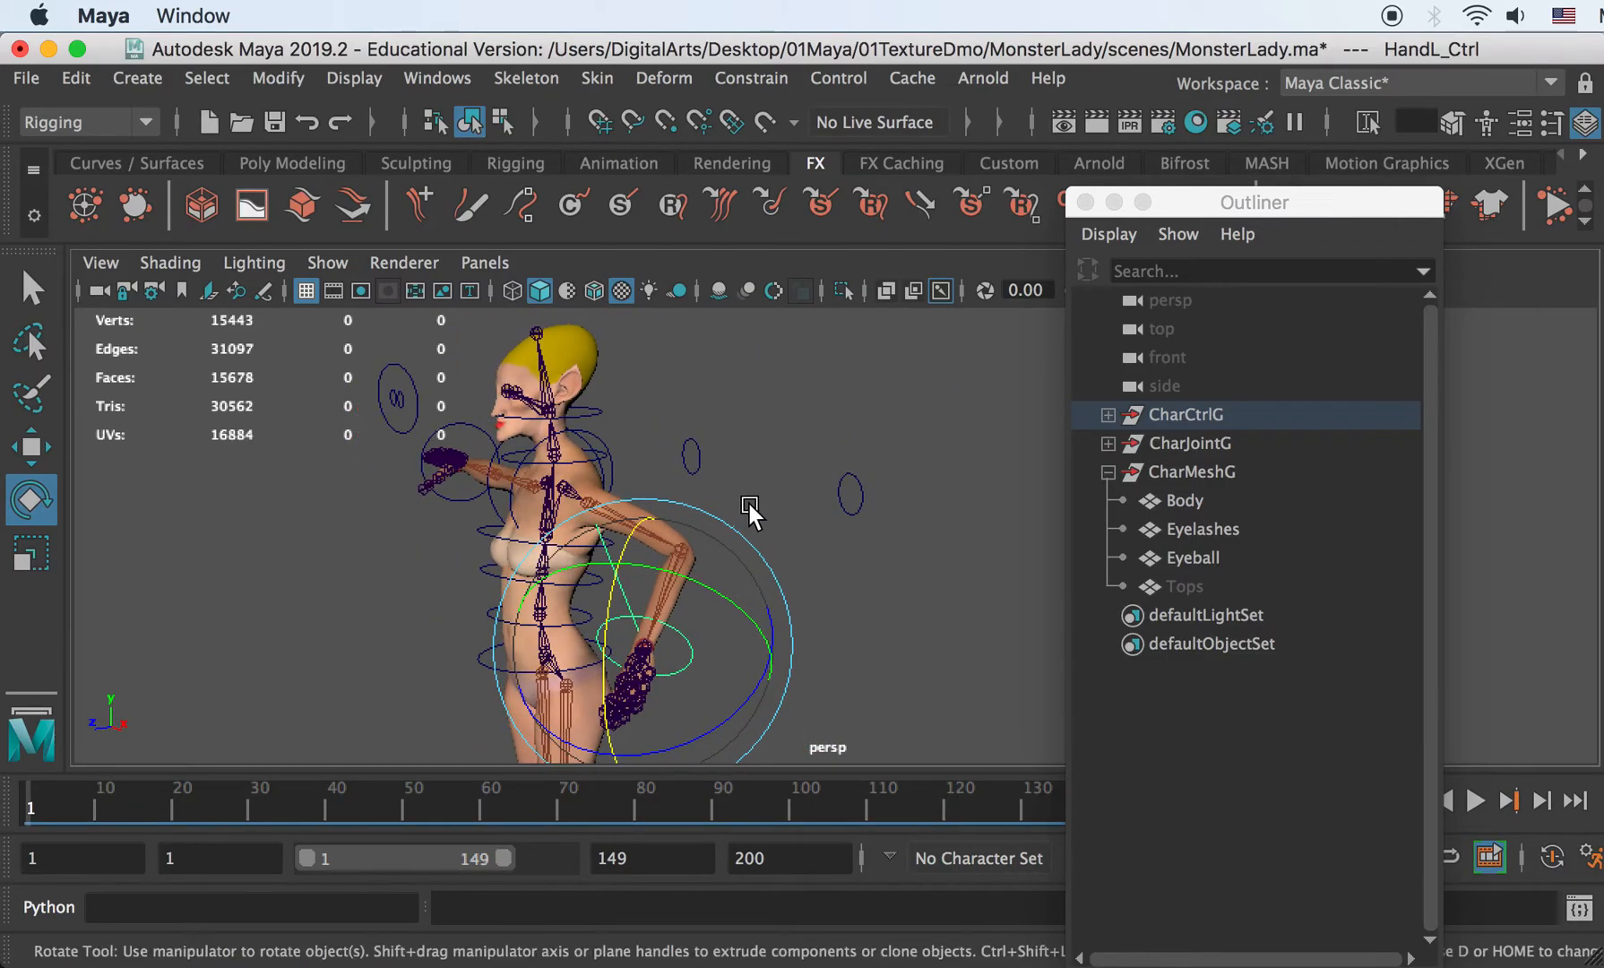
- Select ElbowL_Ctrl and move it vertically, leaving it raised, to test the direction of the left elbow
left_click(901, 546)
key("w")
left_click_drag(899, 540, 899, 417, "alt")
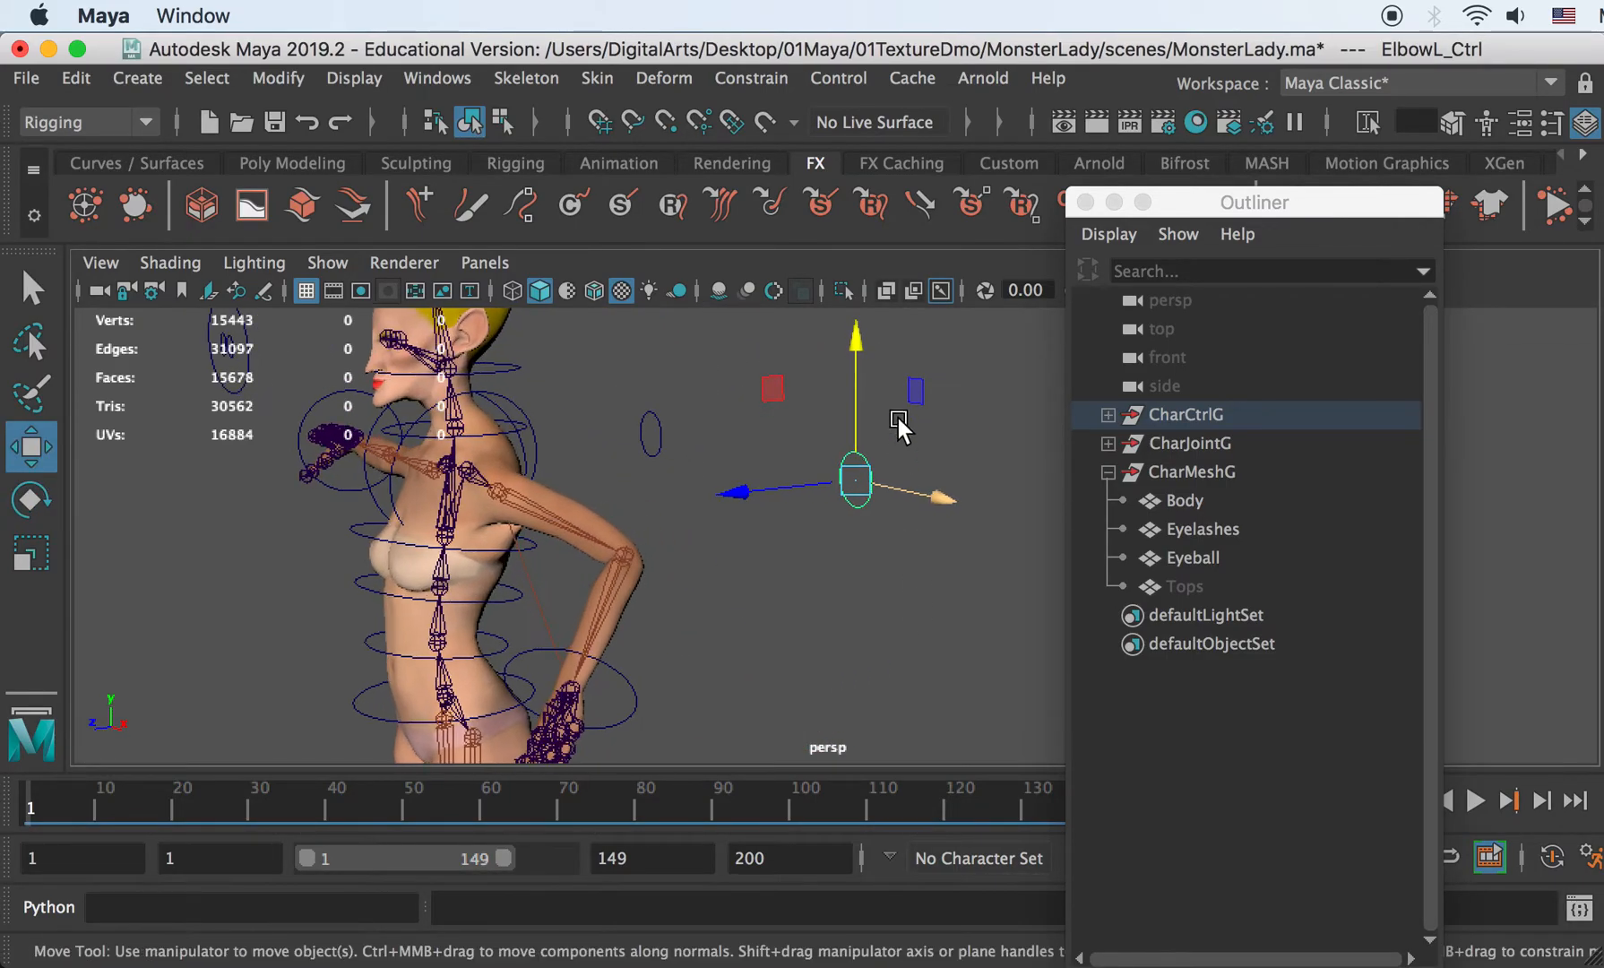
left_click_drag(859, 336, 818, 296)
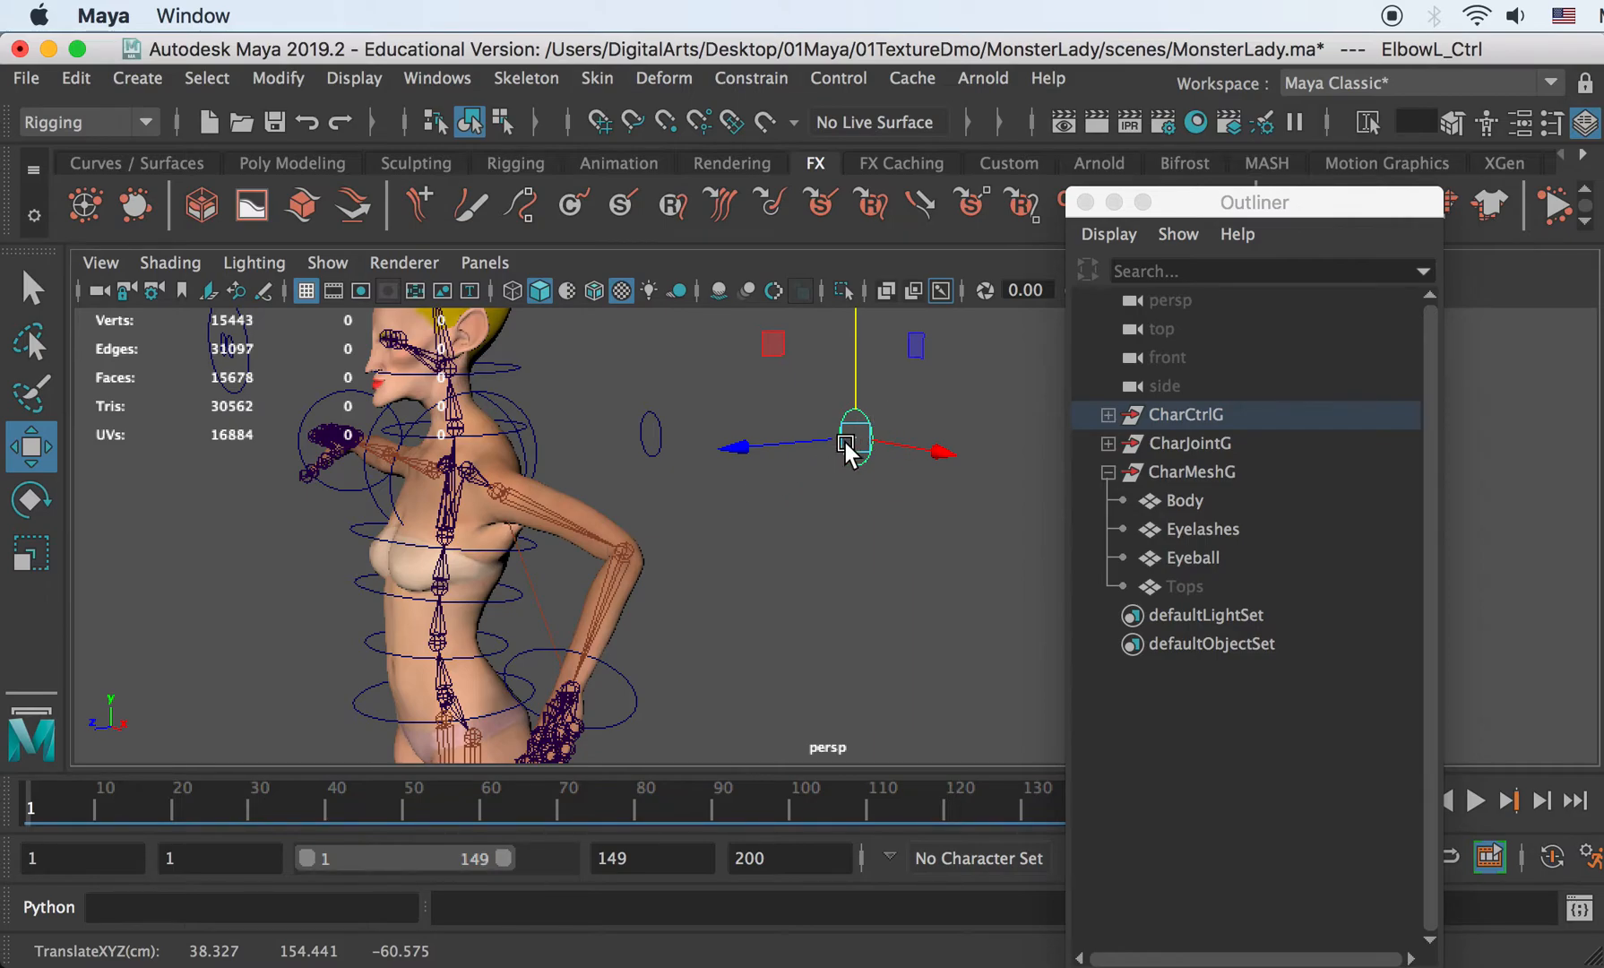
left_click_drag(865, 334, 833, 528)
scroll(934, 526, "down", 3)
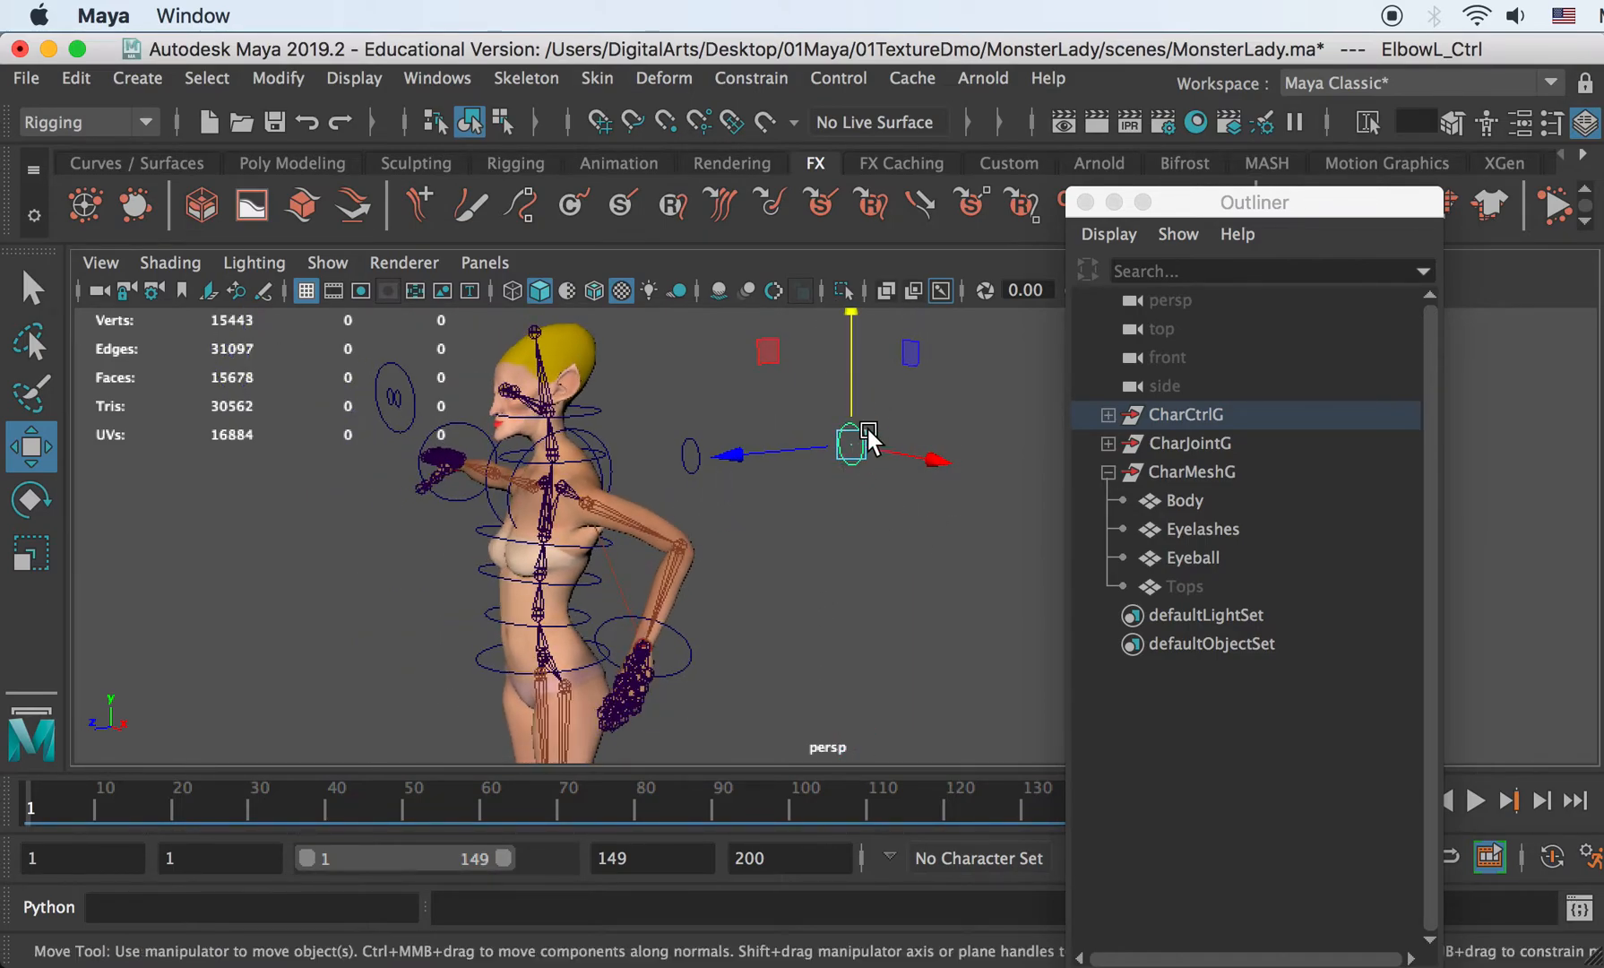
- Try moving KneeL_Ctrl about 91 cm along X to swing the left knee, and undo the move
right_click_drag(809, 501, 672, 611, "alt")
middle_click_drag(696, 753, 727, 494, "alt")
right_click_drag(502, 592, 658, 596, "alt")
middle_click_drag(658, 595, 579, 573, "alt")
left_click_drag(579, 581, 528, 587, "alt")
left_click(388, 506)
left_click_drag(400, 551, 862, 628, "alt")
left_click_drag(480, 558, 529, 542, "alt")
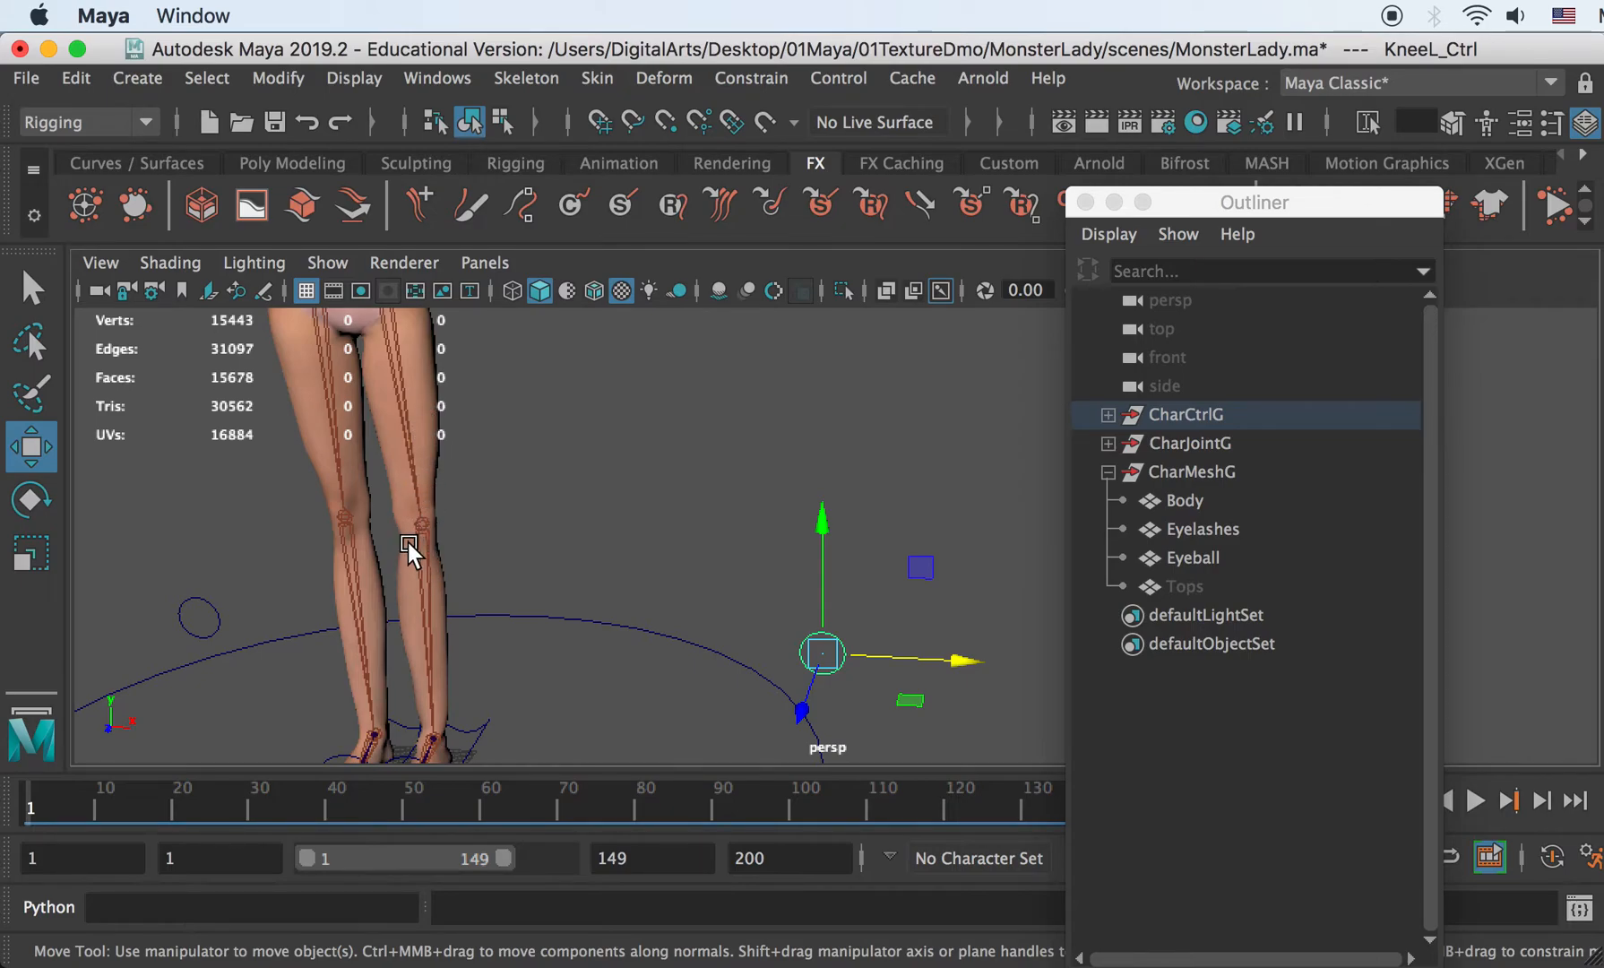
key("super+z")
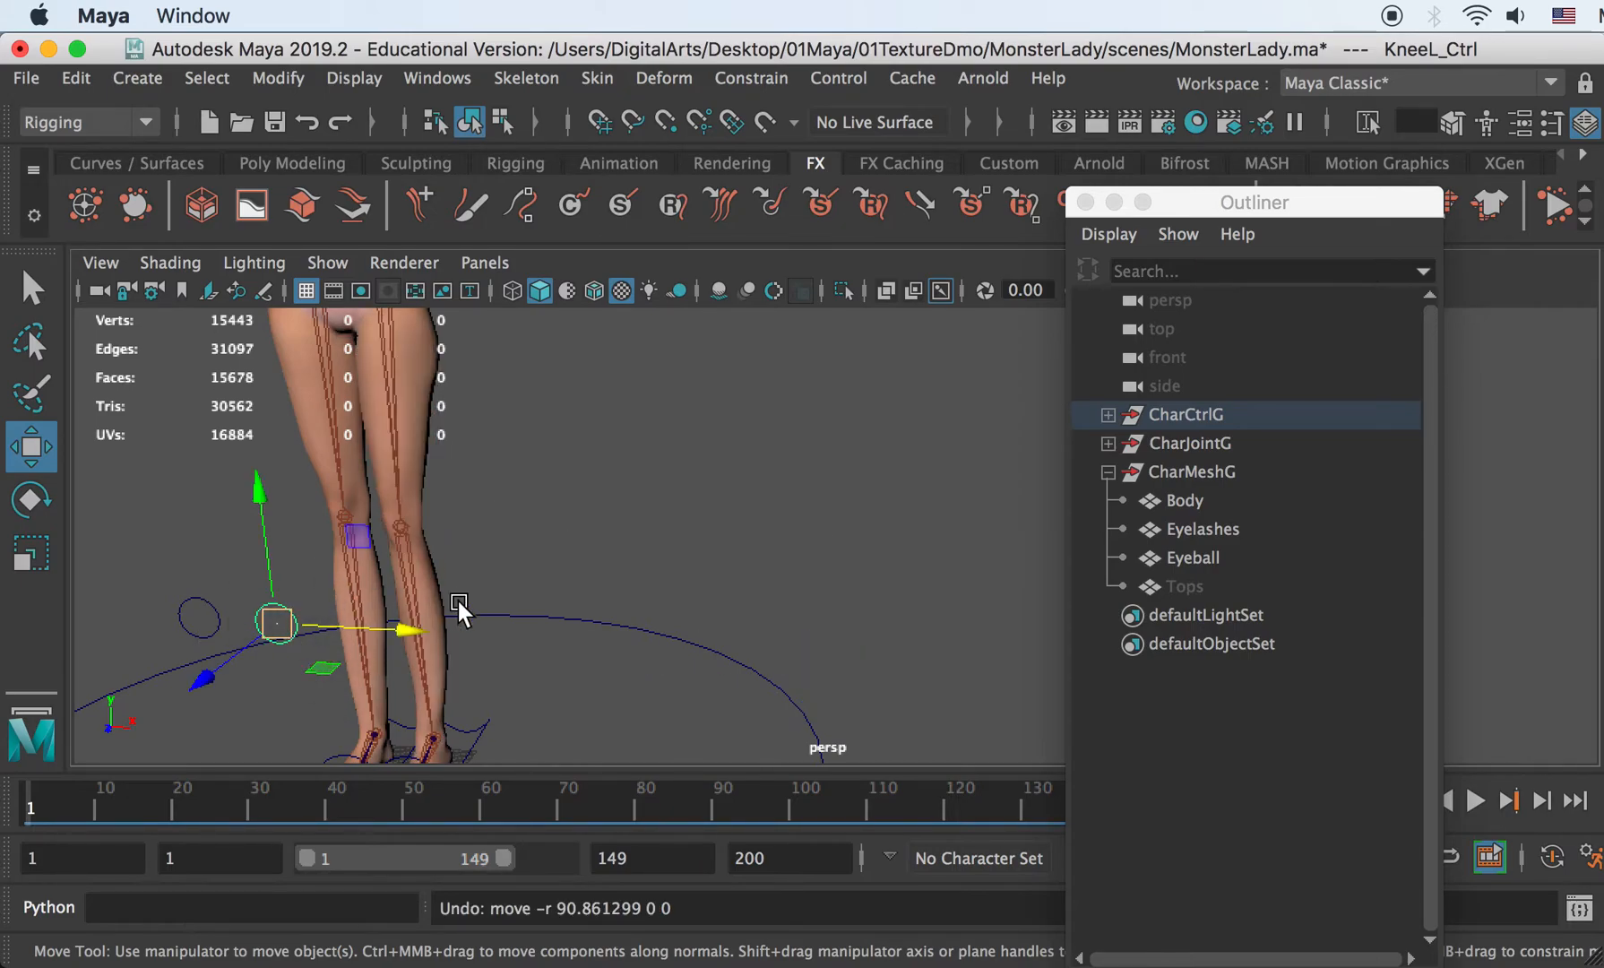
- Raise FootL_Ctrl off the ground along Y, bending the left knee
left_click_drag(457, 601, 305, 647, "alt")
middle_click_drag(354, 631, 302, 578, "alt")
left_click(625, 587)
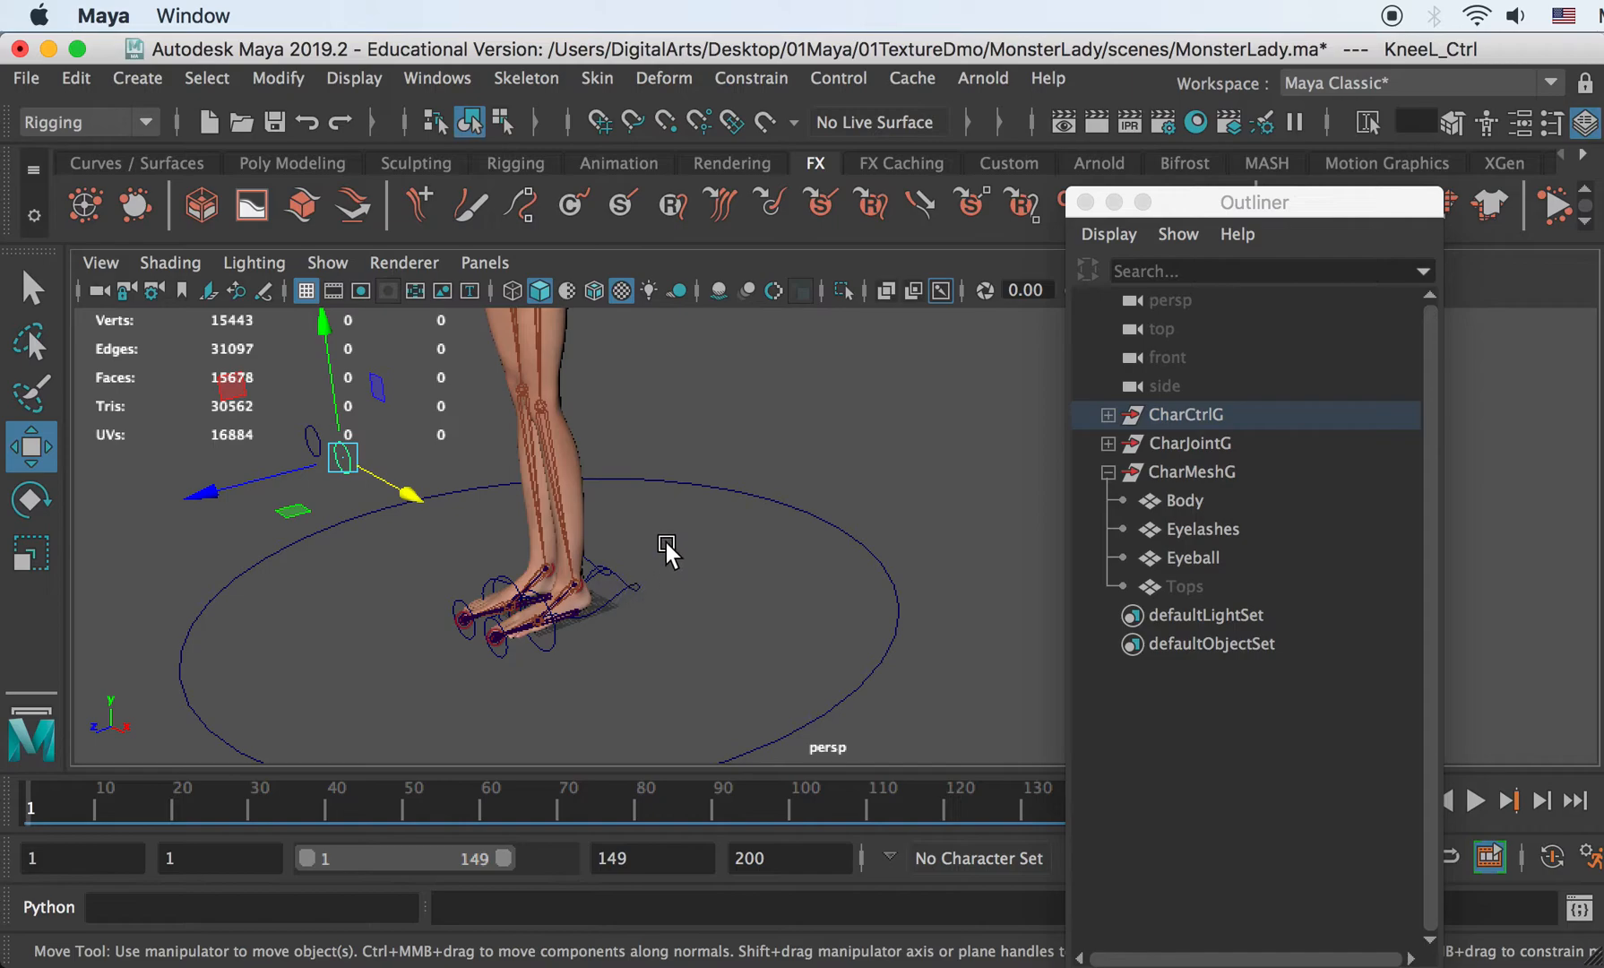
left_click_drag(579, 480, 596, 537)
middle_click_drag(595, 538, 606, 591, "alt")
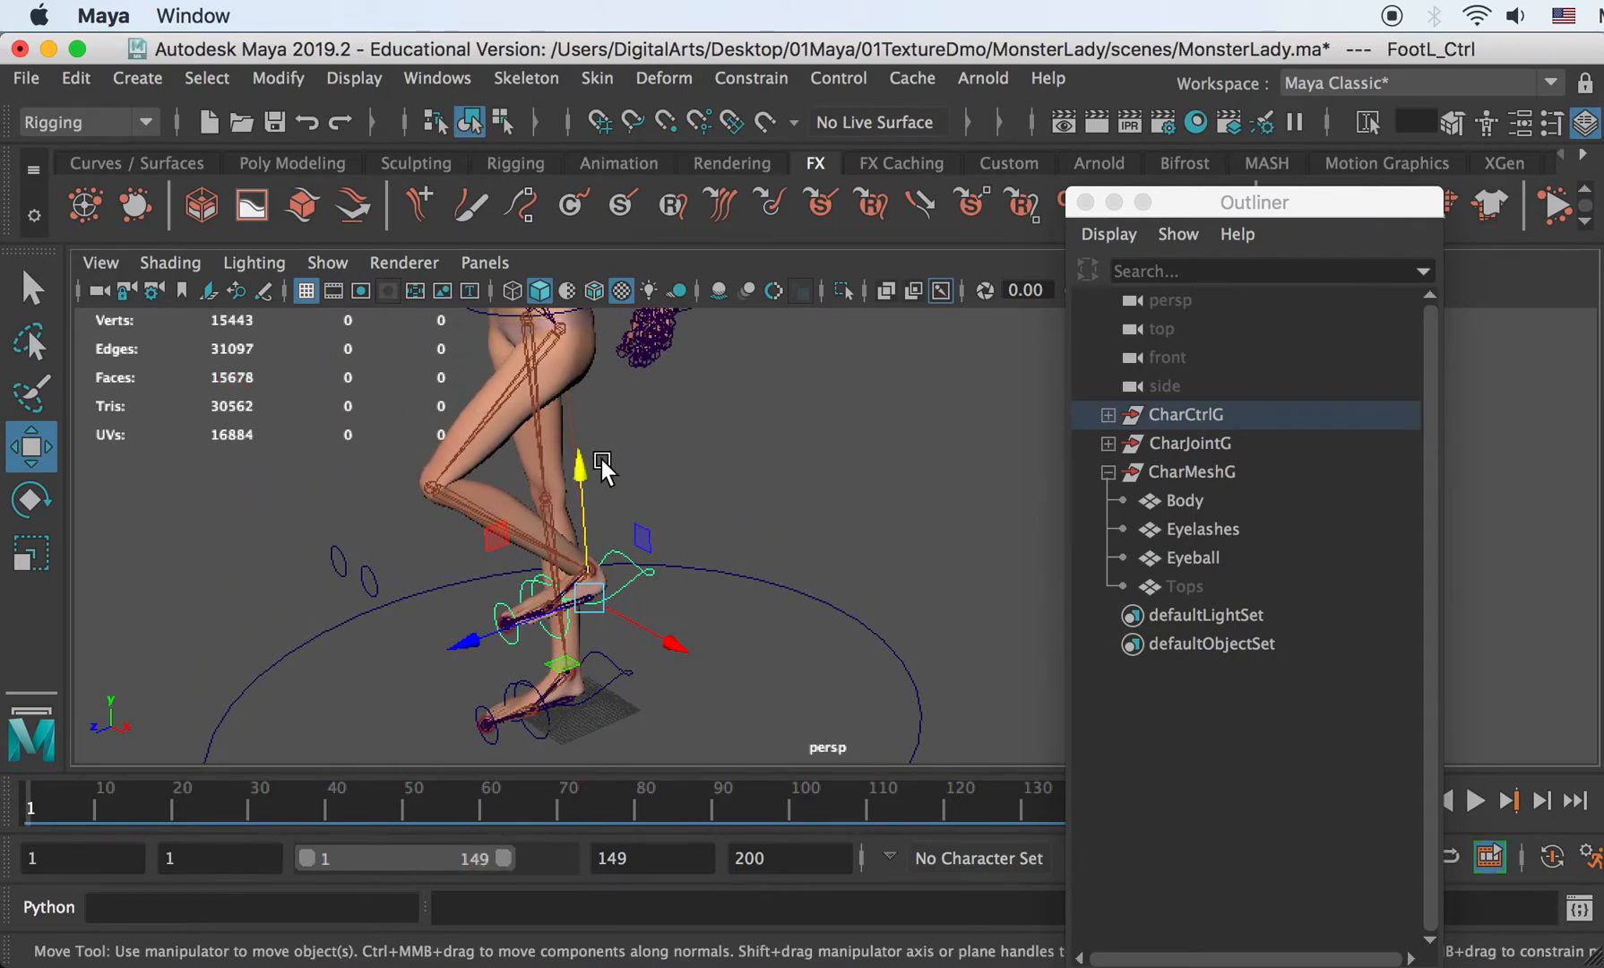
- Rotate FootL_Ctrl around X to tilt the raised left foot's toes downward, and clear the selection
key("r")
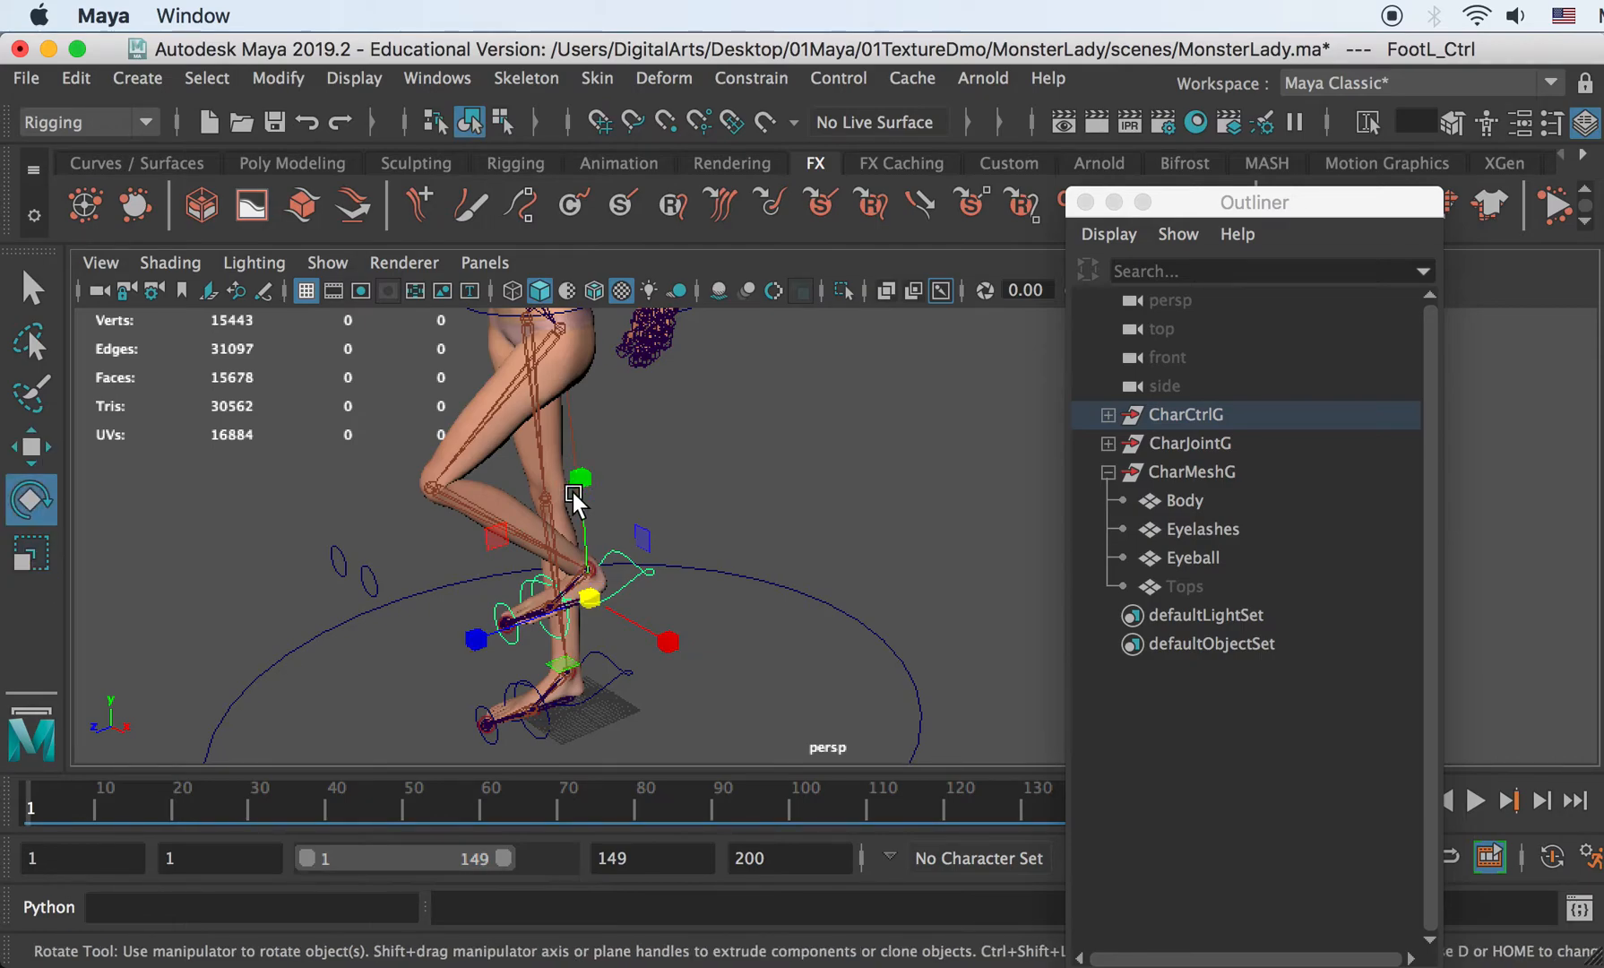
key("e")
left_click_drag(550, 502, 491, 555)
middle_click_drag(354, 580, 439, 486, "alt")
left_click(420, 586)
scroll(525, 594, "up", 1)
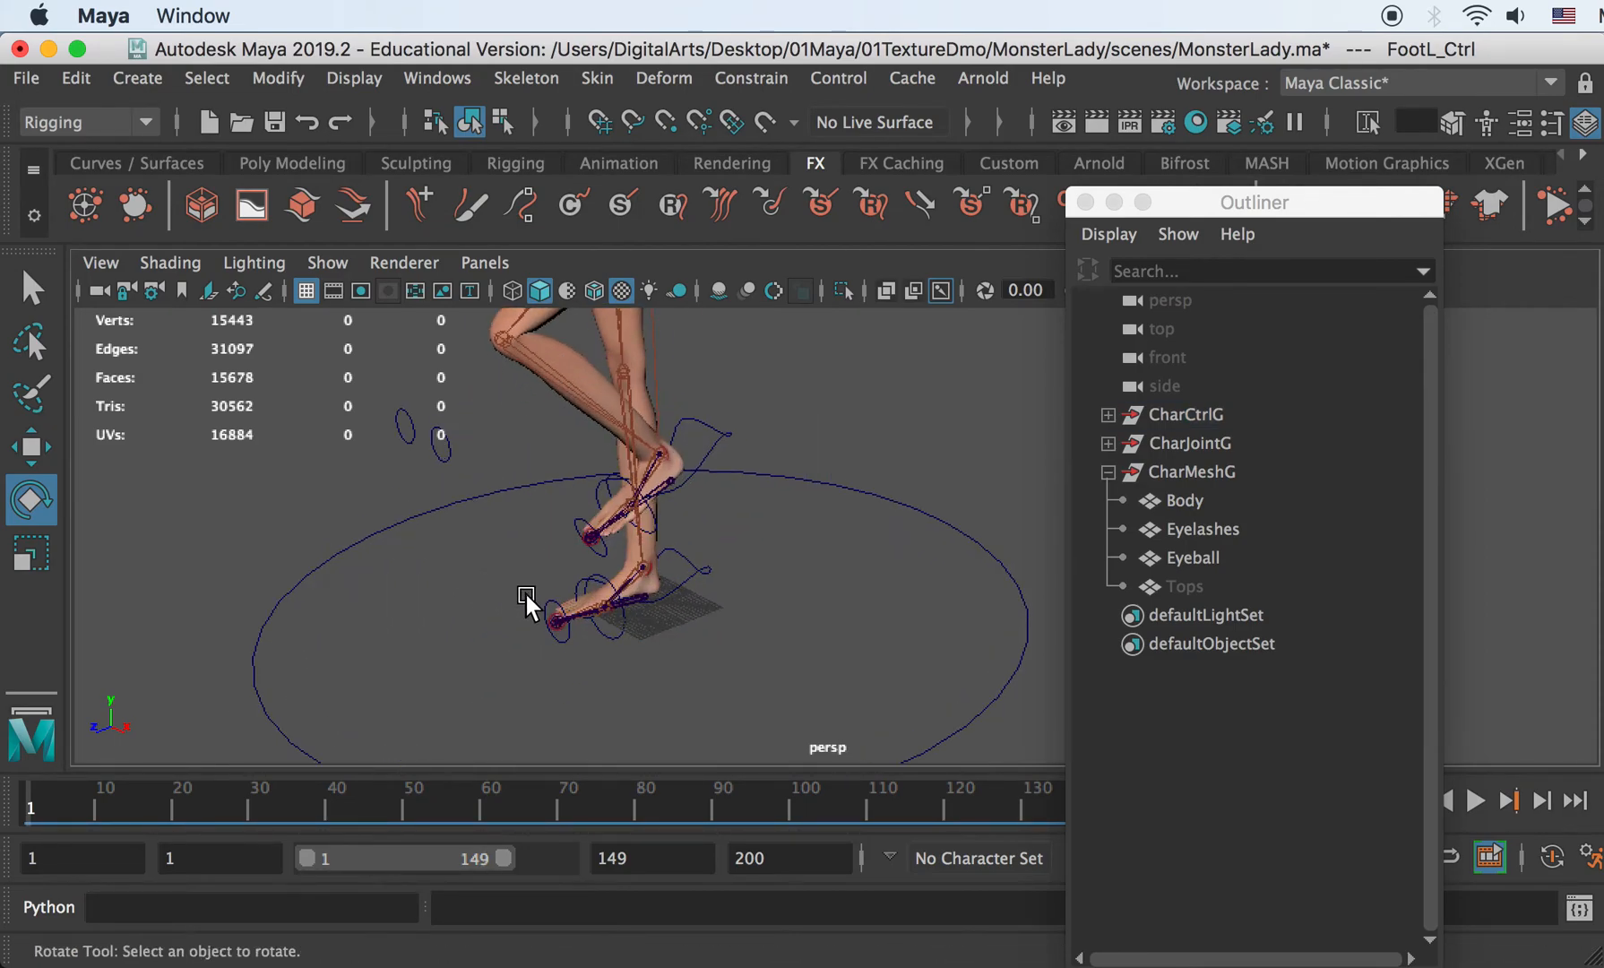
- Try rotating ToeR_Ctrl about 26 degrees around X to lift the right heel, and undo the rotations
left_click(568, 632)
left_click_drag(501, 528, 471, 580)
left_click_drag(373, 580, 660, 531, "alt")
middle_click_drag(659, 530, 618, 340, "alt")
scroll(833, 598, "down", 1)
left_click_drag(515, 591, 617, 581, "alt")
middle_click_drag(618, 585, 598, 630, "alt")
left_click_drag(598, 630, 705, 591, "alt")
key("z")
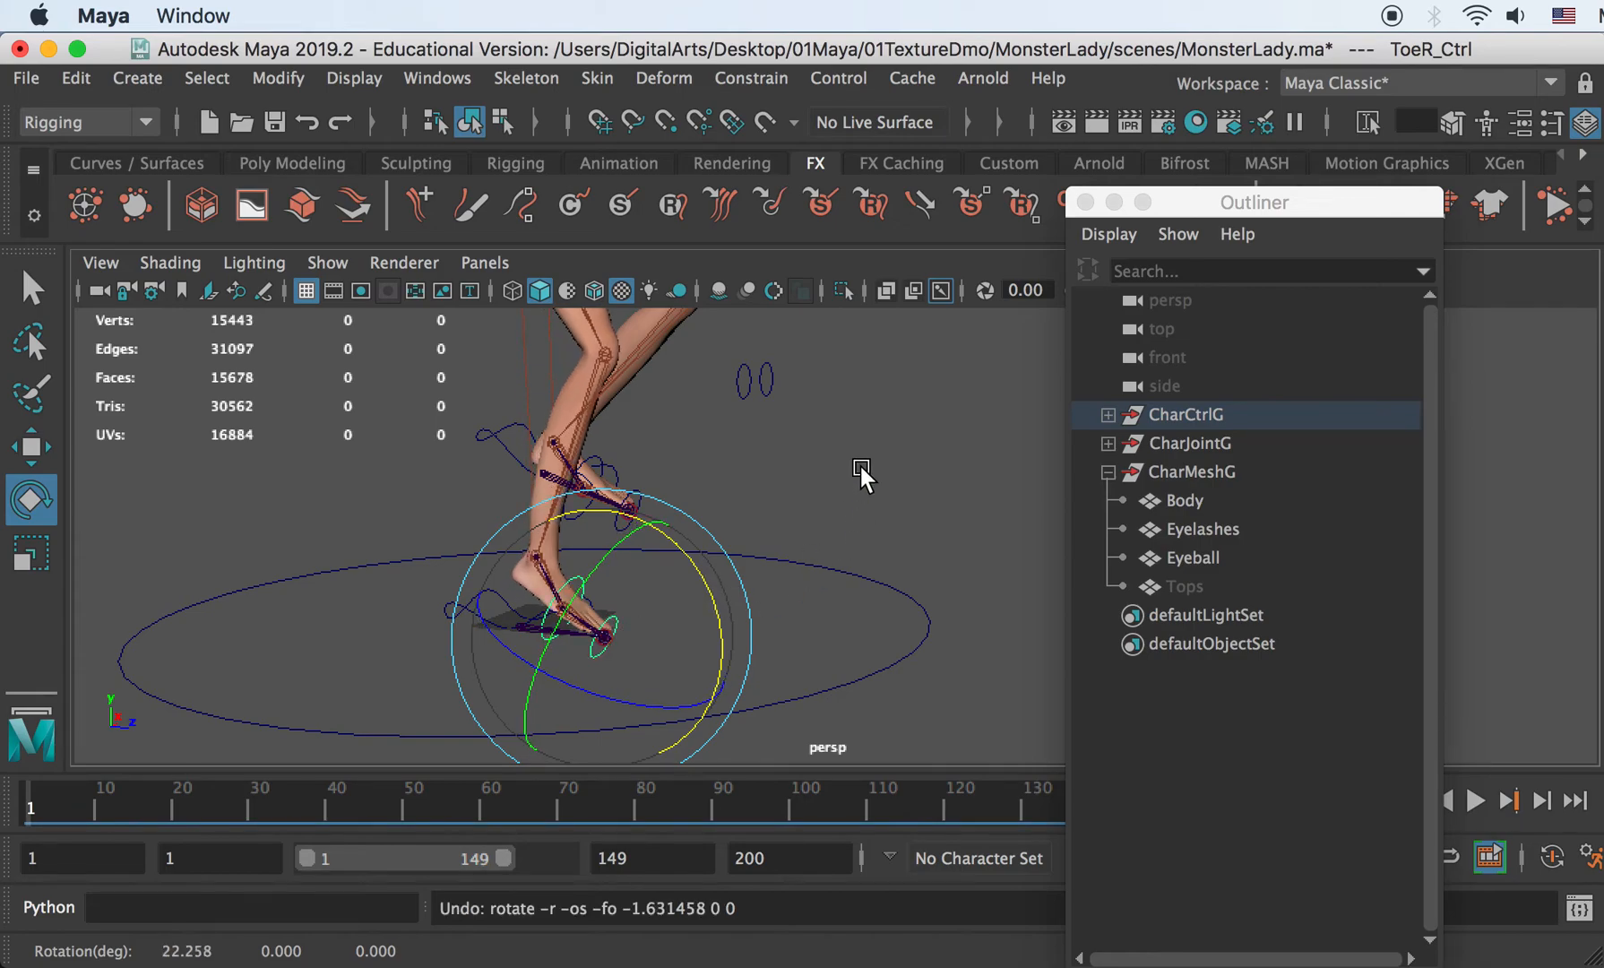
left_click(859, 466)
key("z")
key("z")
key("z")
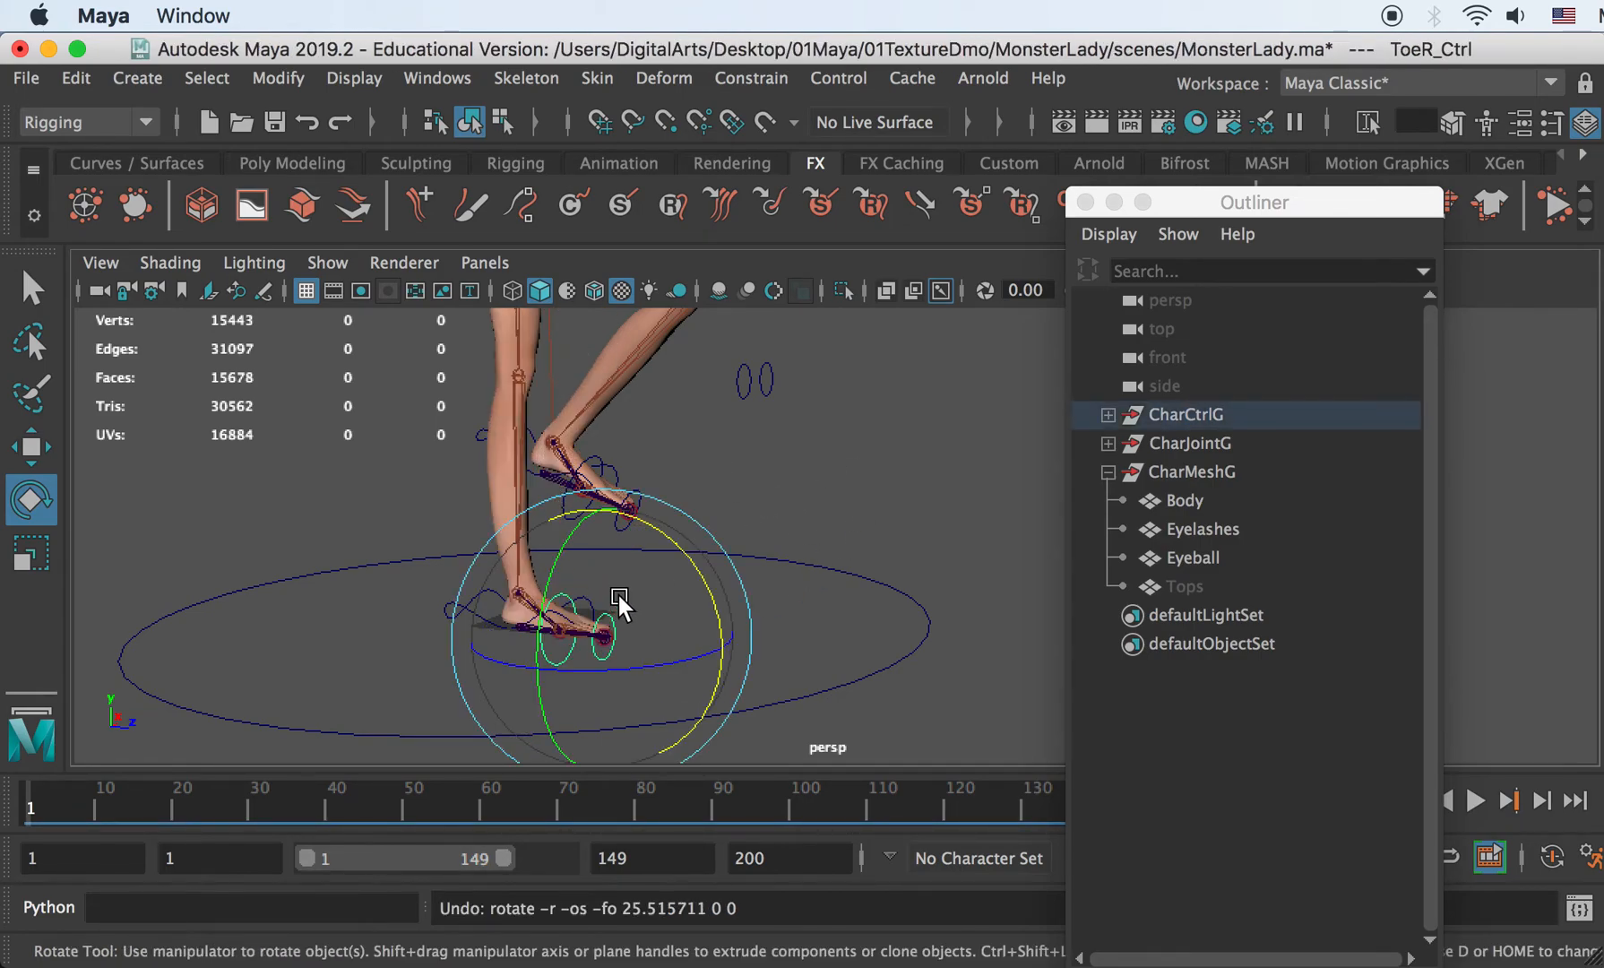
- Try rotating BallR_Ctrl around X to lift the right heel from the ball of the foot, and undo it
left_click(761, 485)
left_click(558, 590)
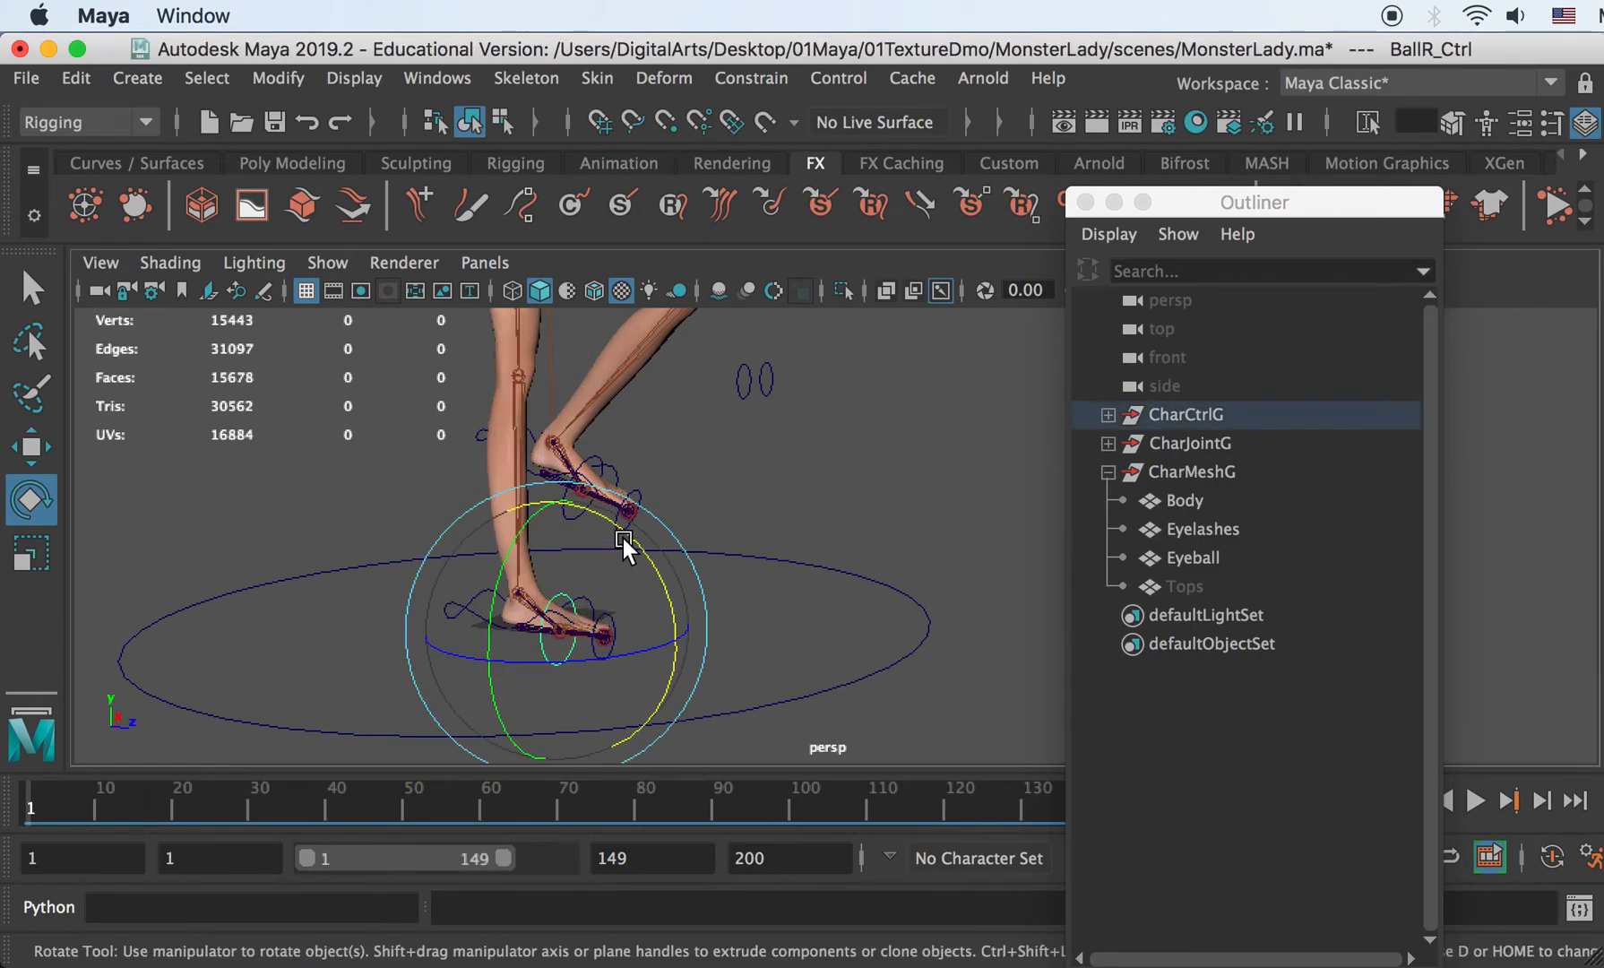
left_click_drag(623, 537, 693, 543)
right_click_drag(692, 542, 597, 499, "alt")
mouse_move(596, 499)
middle_mouse_down("alt")
mouse_move(548, 582)
mouse_move(622, 484)
middle_mouse_up("alt")
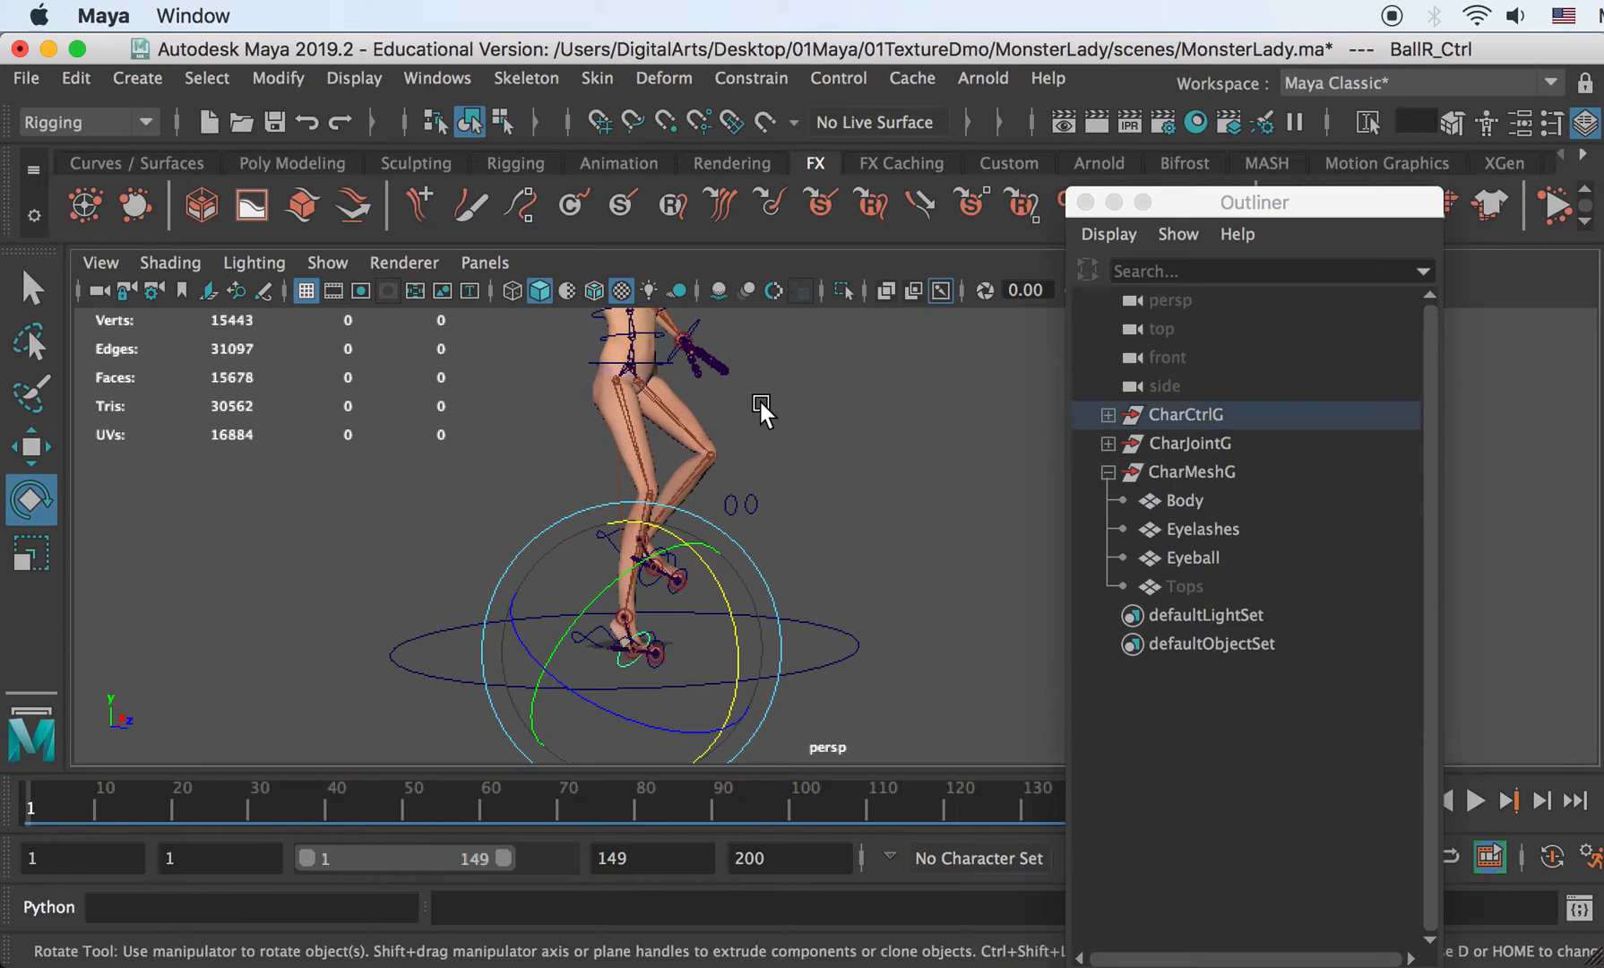
key("ctrl+z")
- Select the large CharCtrl circle, examine its child control groups under CharCtrlG in the Outliner, and collapse the hierarchy
left_click(852, 632)
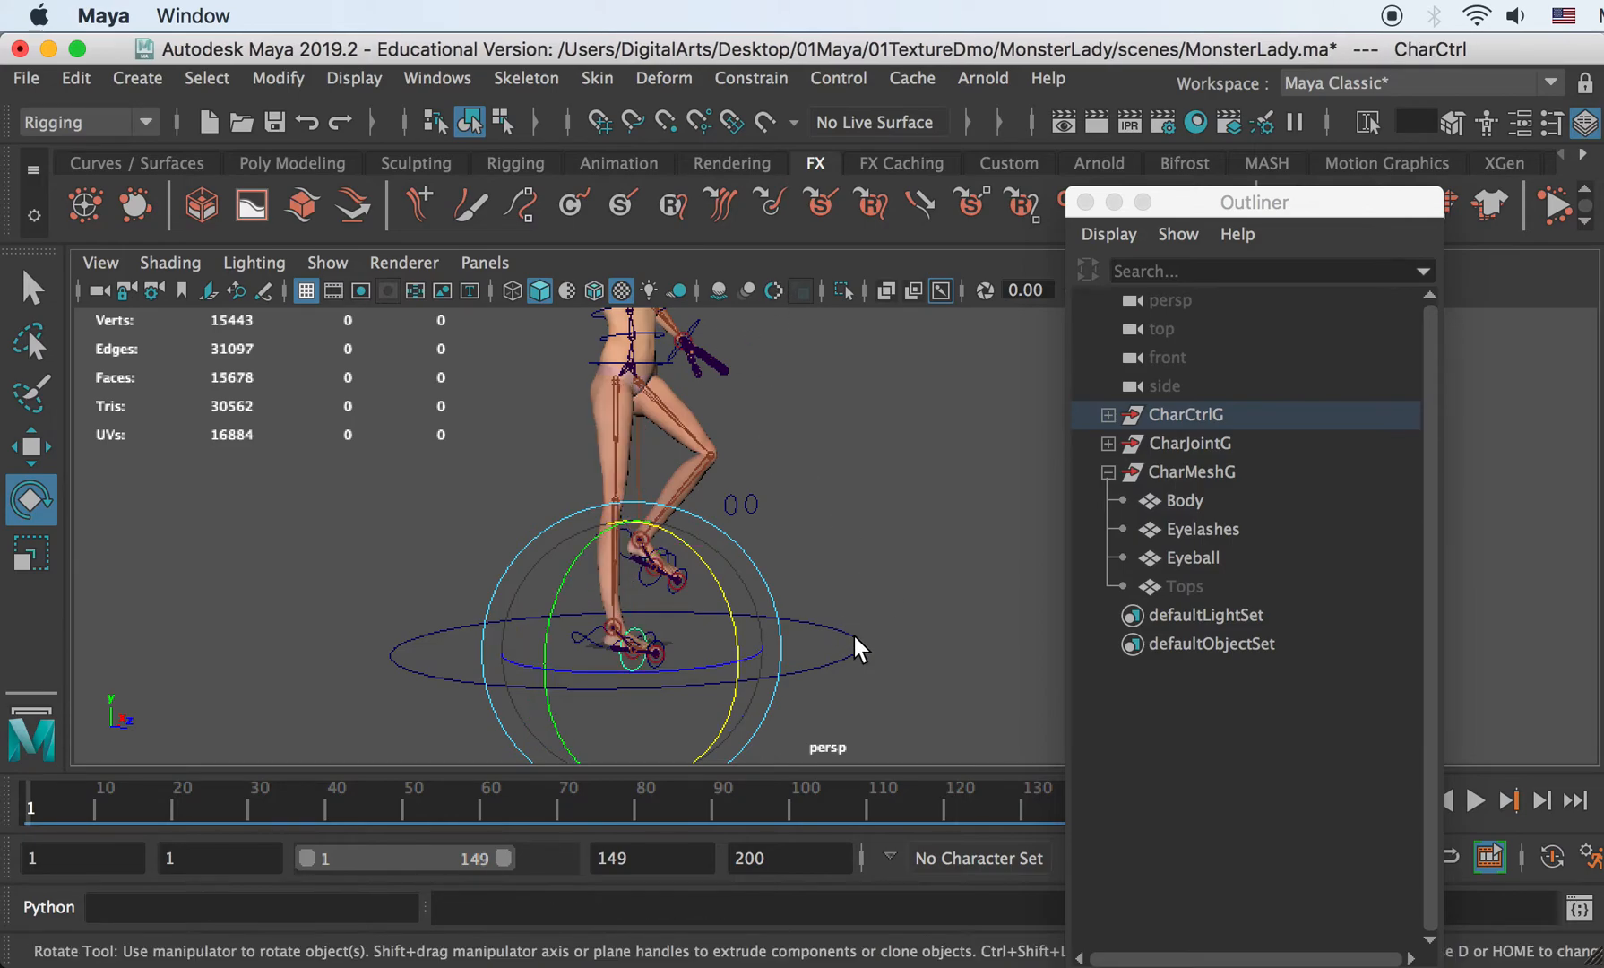
left_click(1108, 414)
left_click(1126, 442)
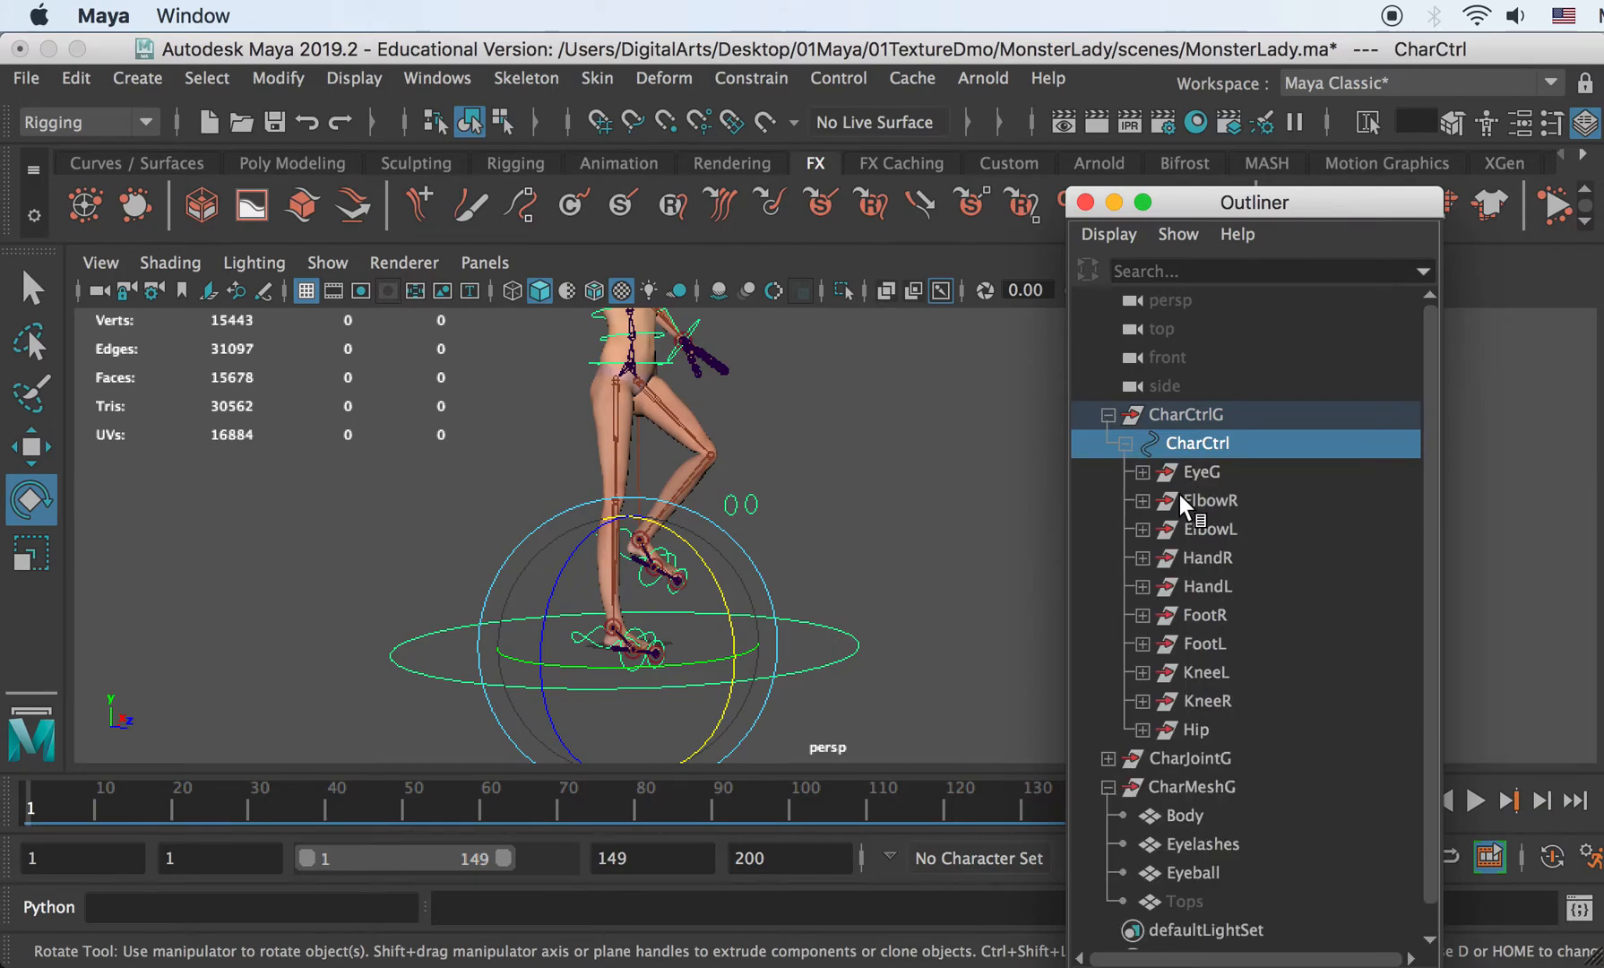
left_click(1125, 441)
left_click(1107, 414)
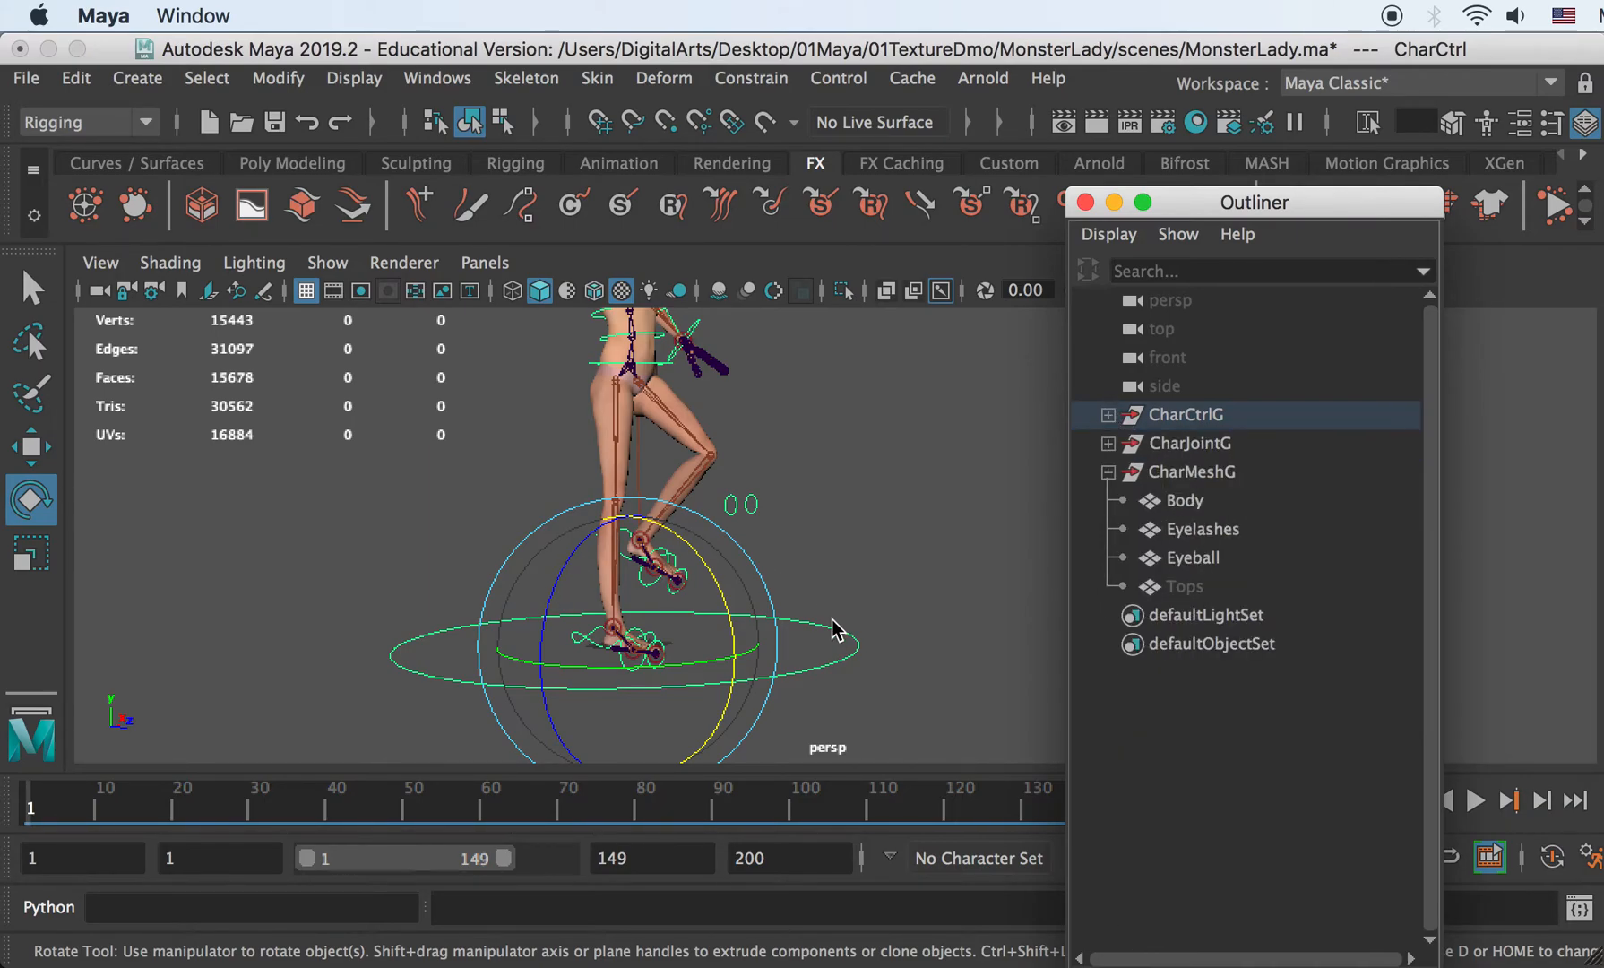
- Animate CharCtrl with keys at frames 1 and 20, moving it about 90 cm along Z, and play it back
left_click_drag(845, 637, 880, 667)
key("w")
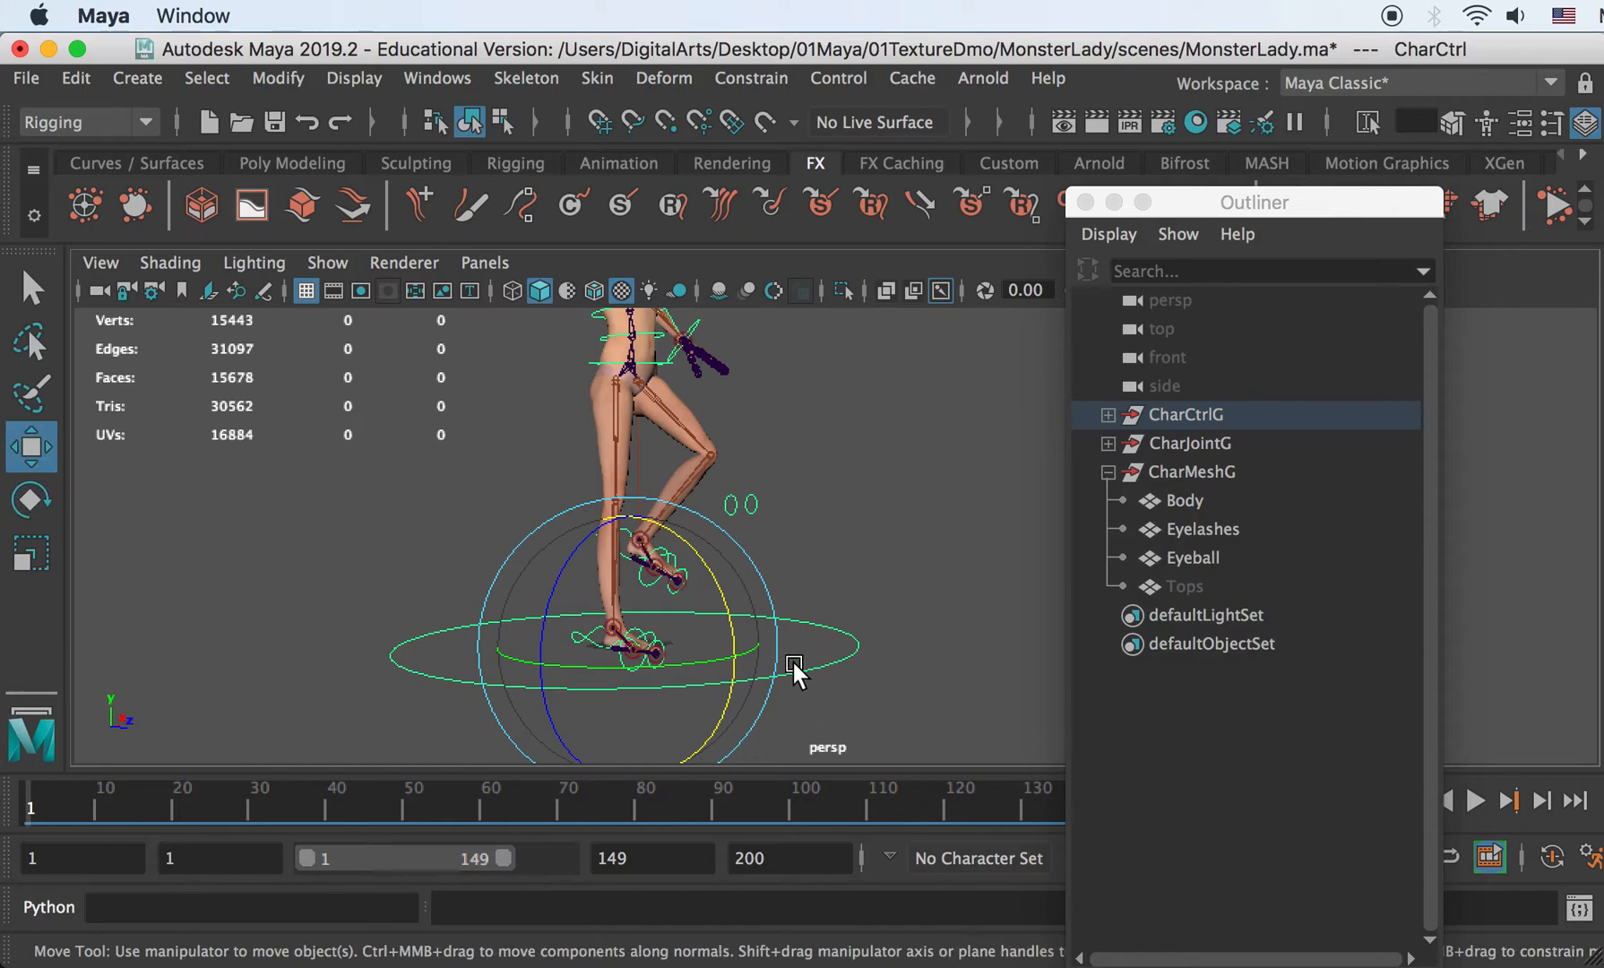
left_click_drag(748, 649, 681, 509, "alt")
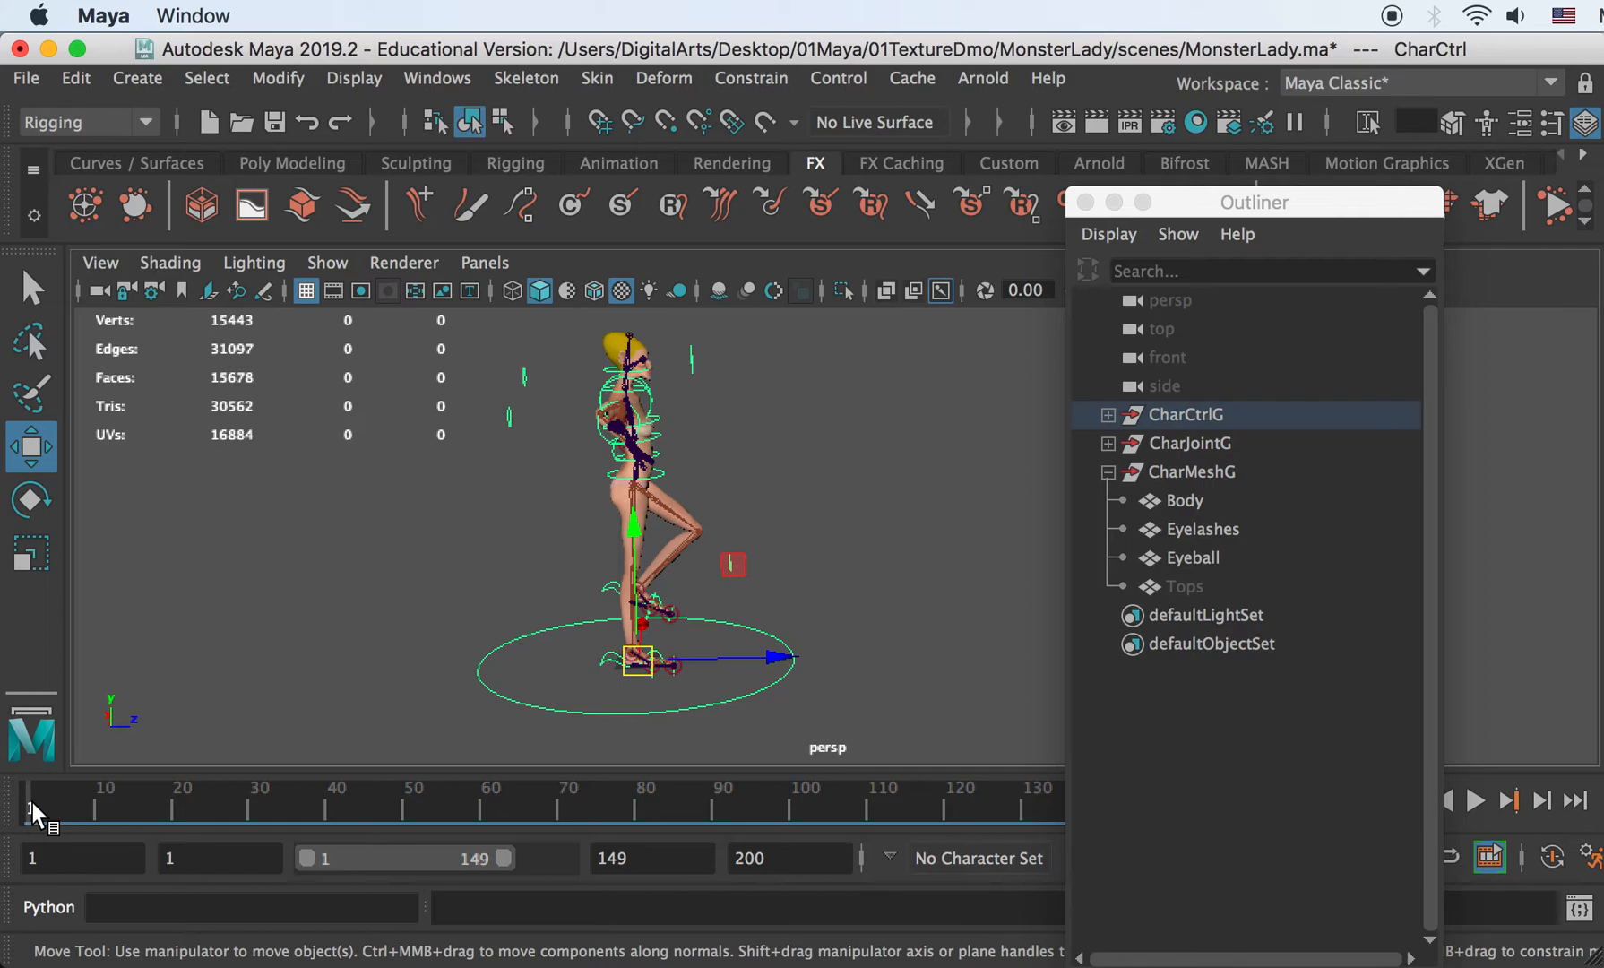
key("s")
left_click_drag(160, 804, 174, 807)
left_click_drag(782, 668, 936, 663)
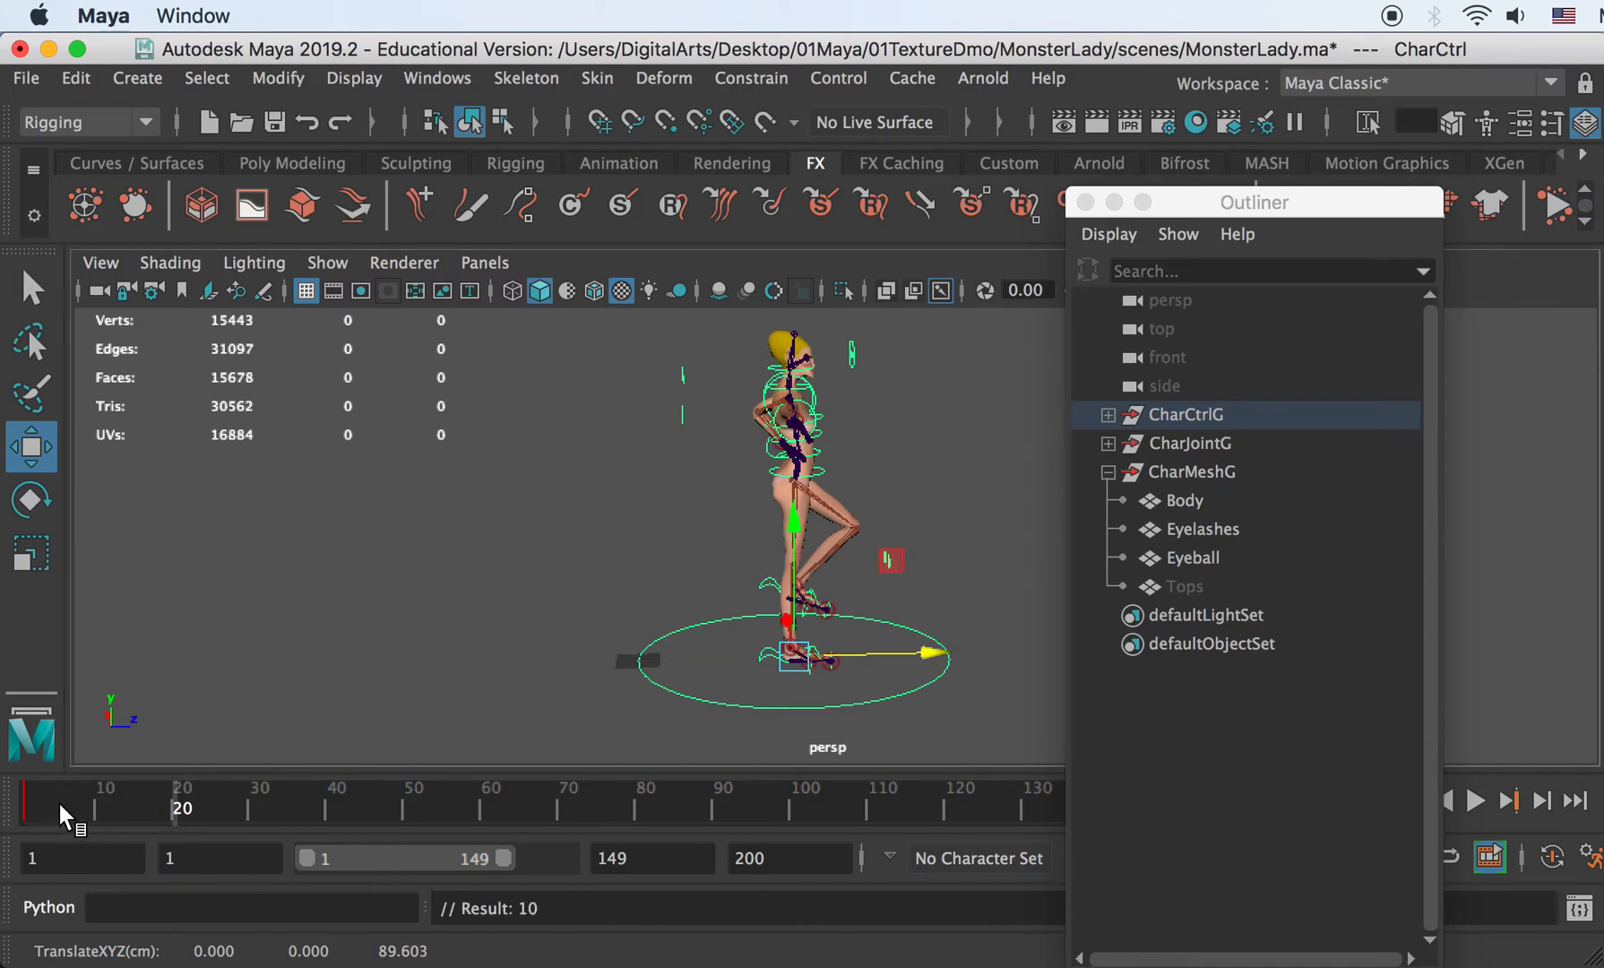
key("alt+v")
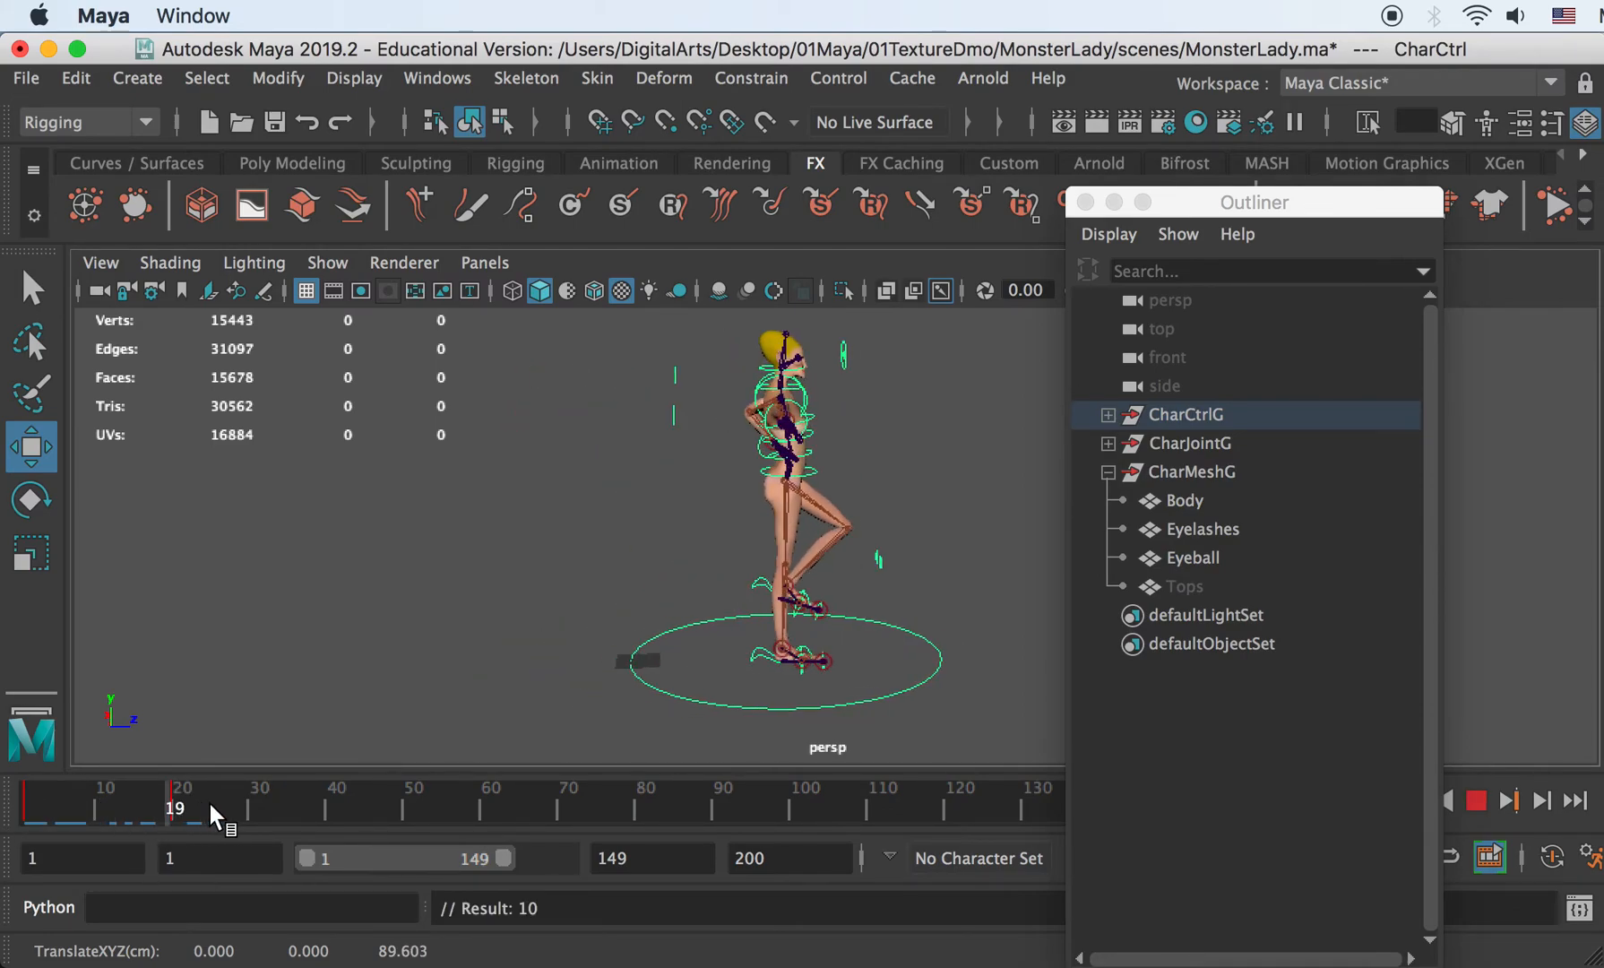
- Return to frame 1 and delete CharCtrl's keys within the frame range 1 to 27
left_click_drag(35, 805, 2, 808)
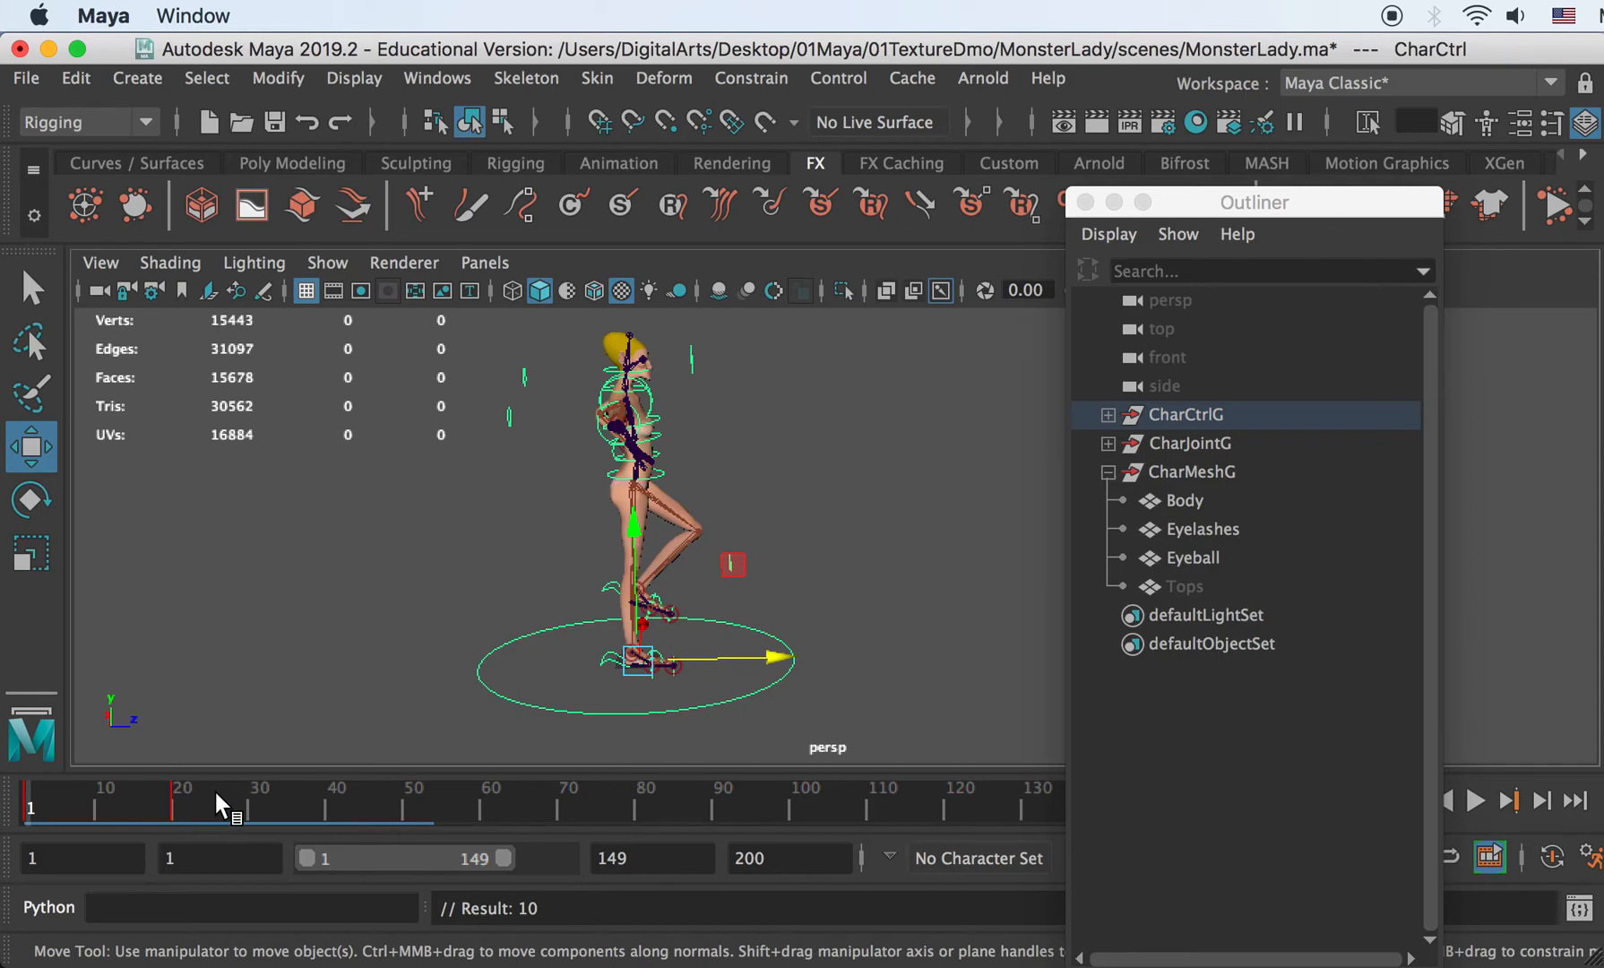
key("alt+v")
right_click(153, 807)
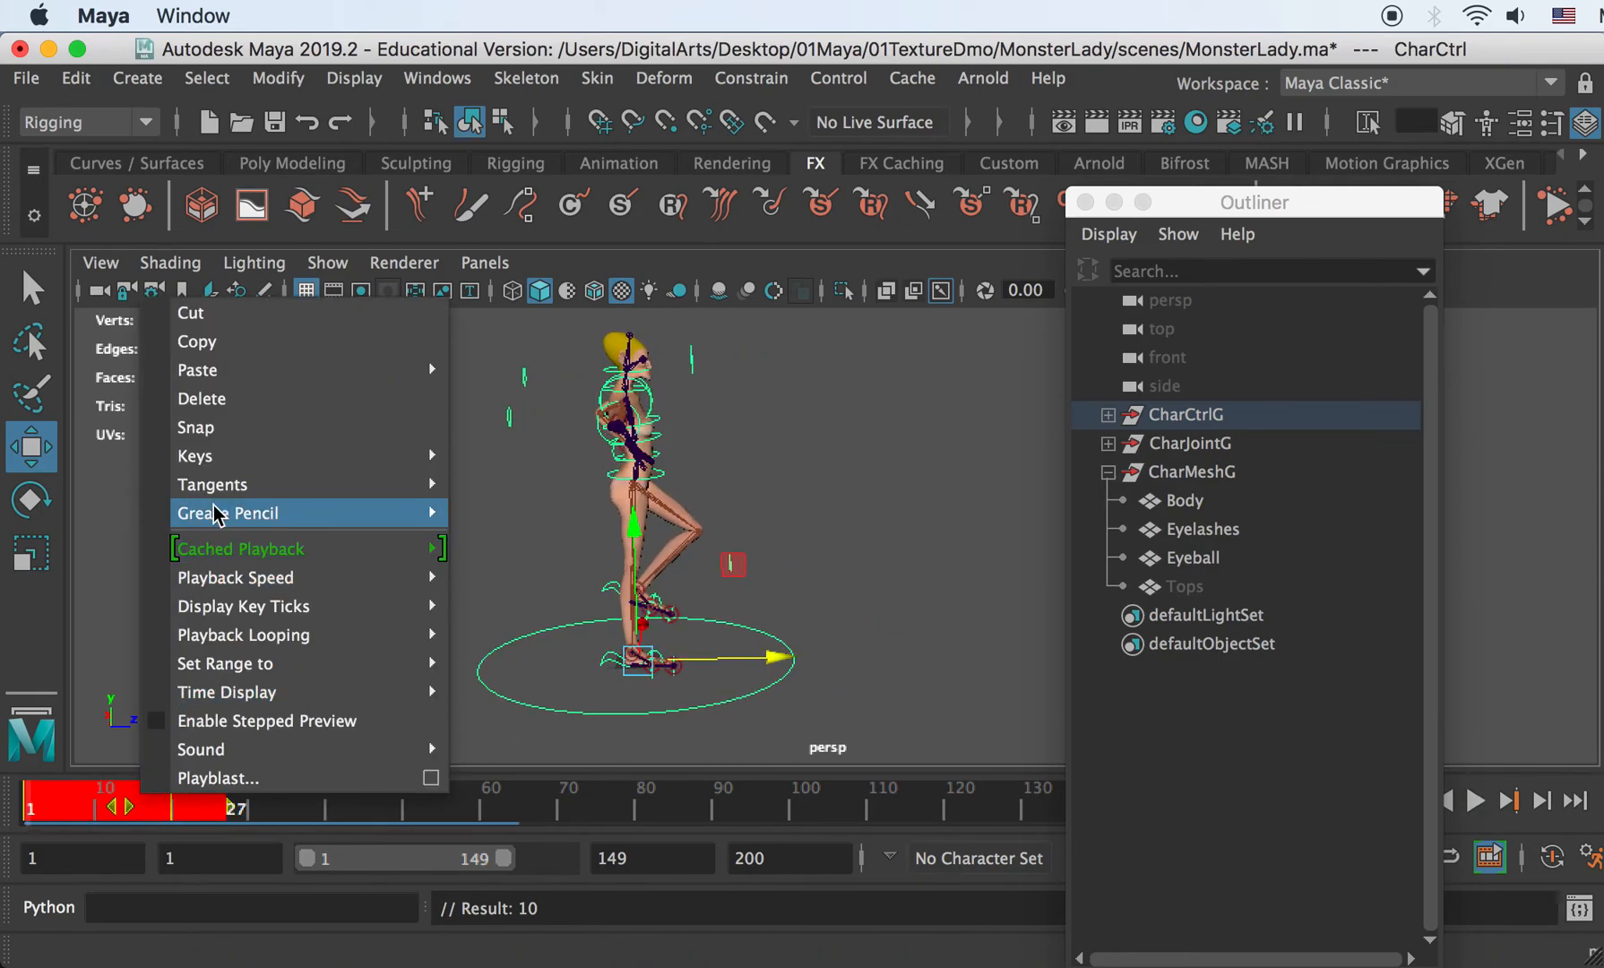
left_click(199, 401)
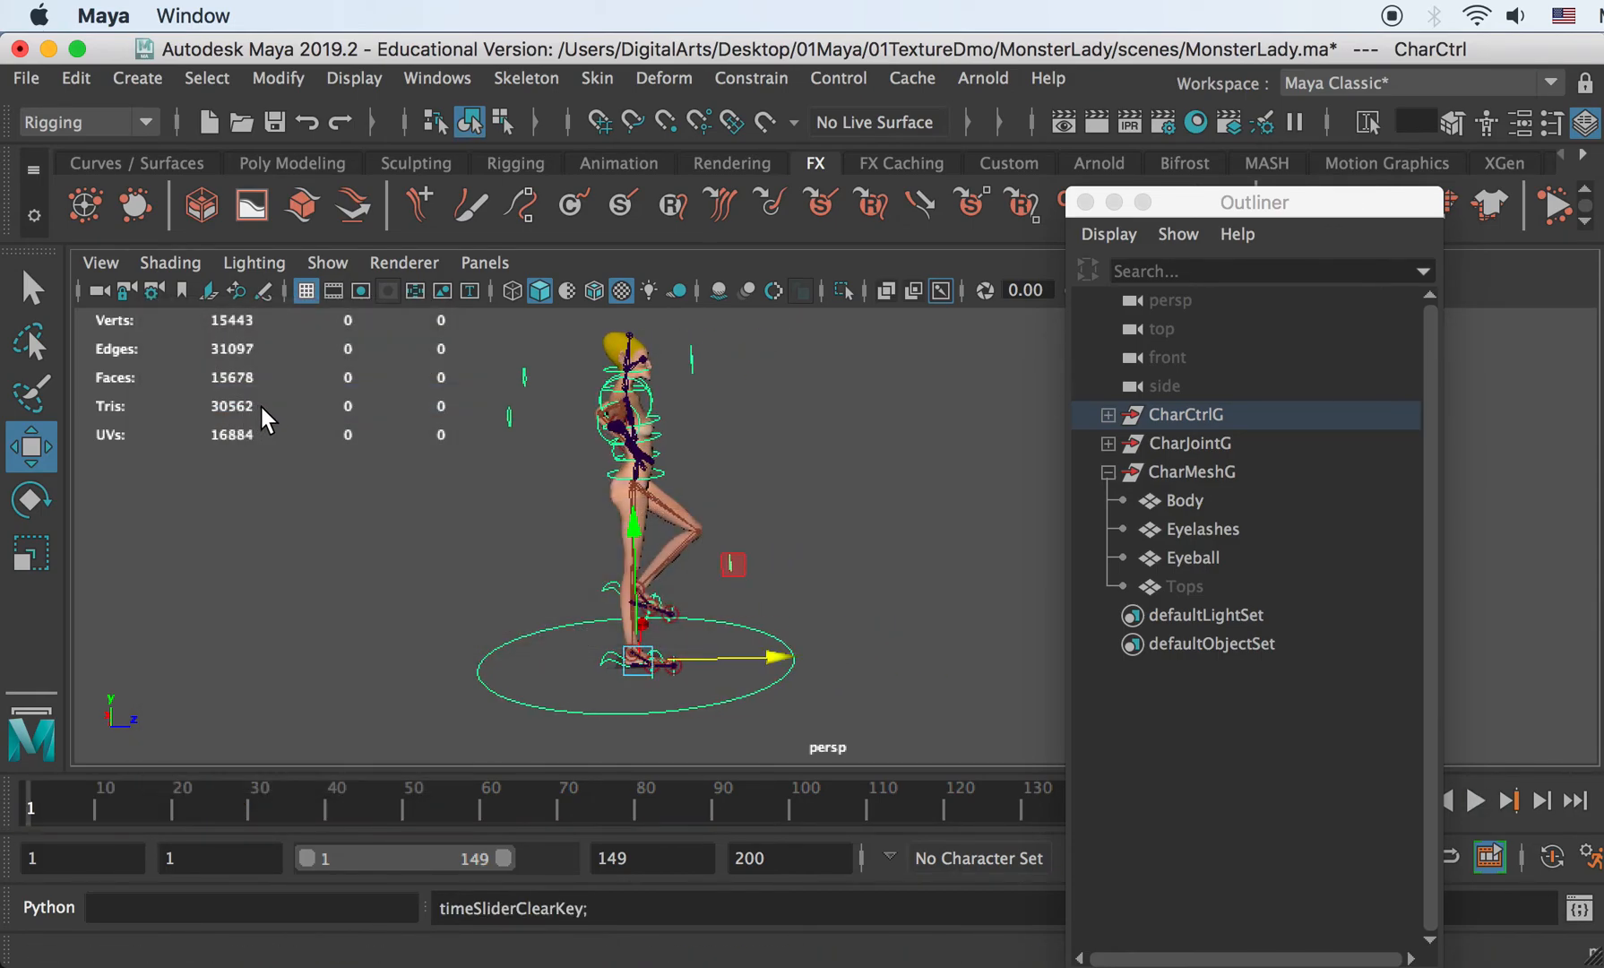
- Rotate ShoulderL_Ctrl about -7 degrees around X to test the left shoulder's movement
left_click(678, 452)
left_click_drag(678, 452, 567, 463, "alt")
middle_click_drag(570, 501, 569, 609, "alt")
scroll(573, 513, "up", 8)
left_click_drag(592, 532, 567, 537, "alt")
middle_click_drag(578, 531, 649, 604, "alt")
scroll(598, 491, "down", 5)
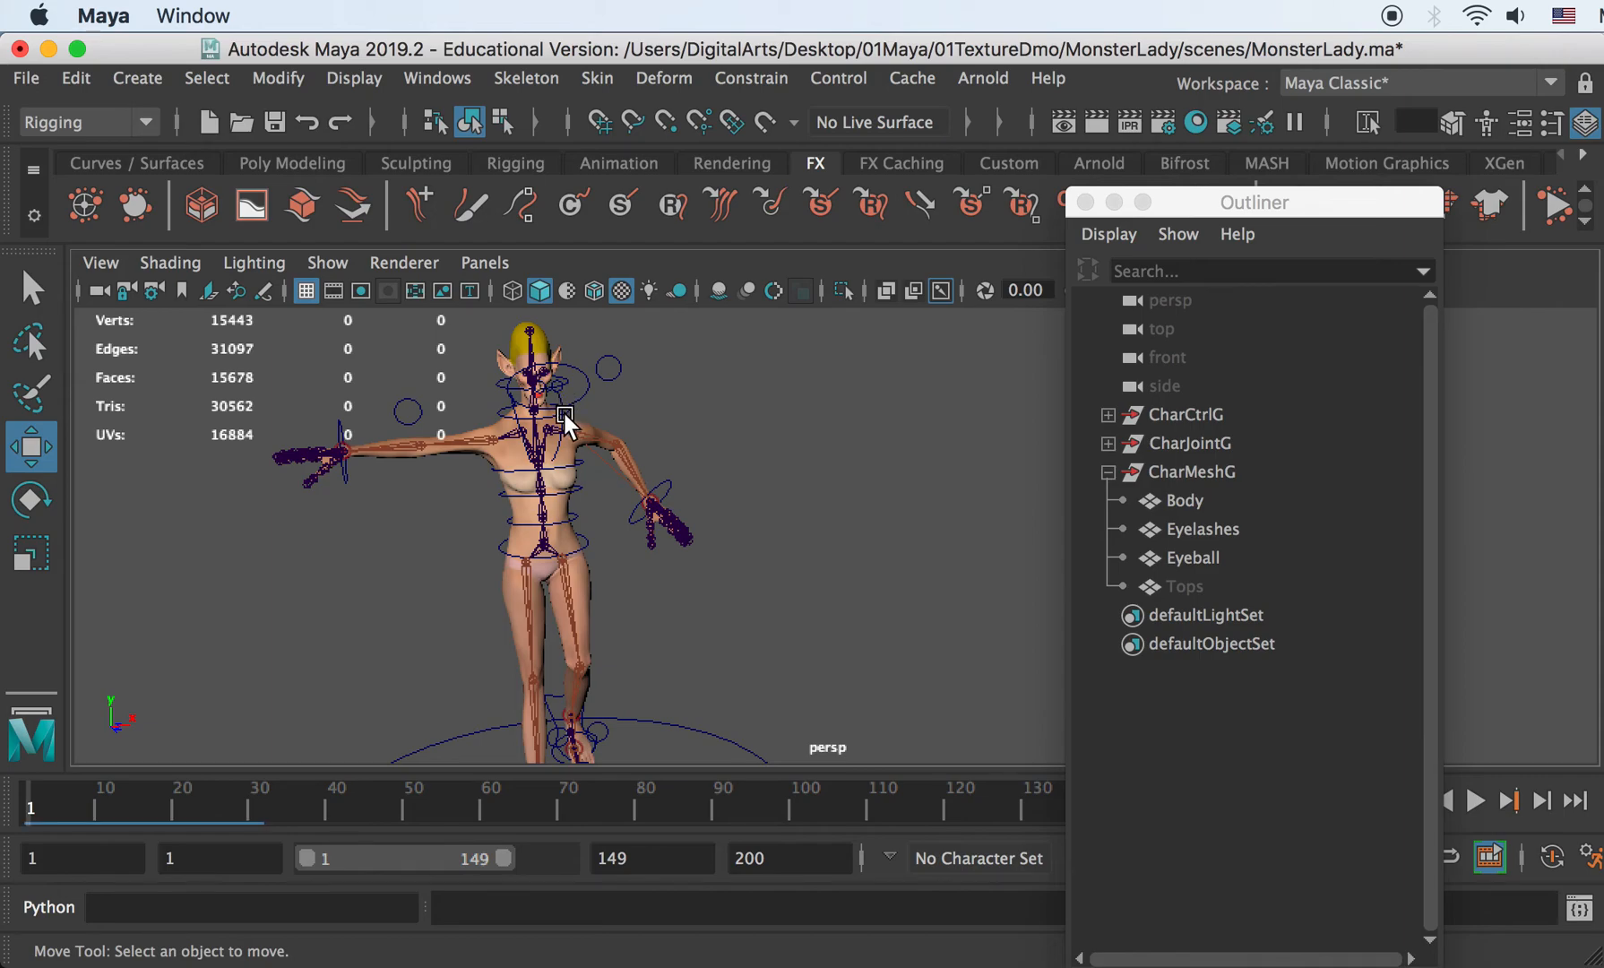
left_click(562, 424)
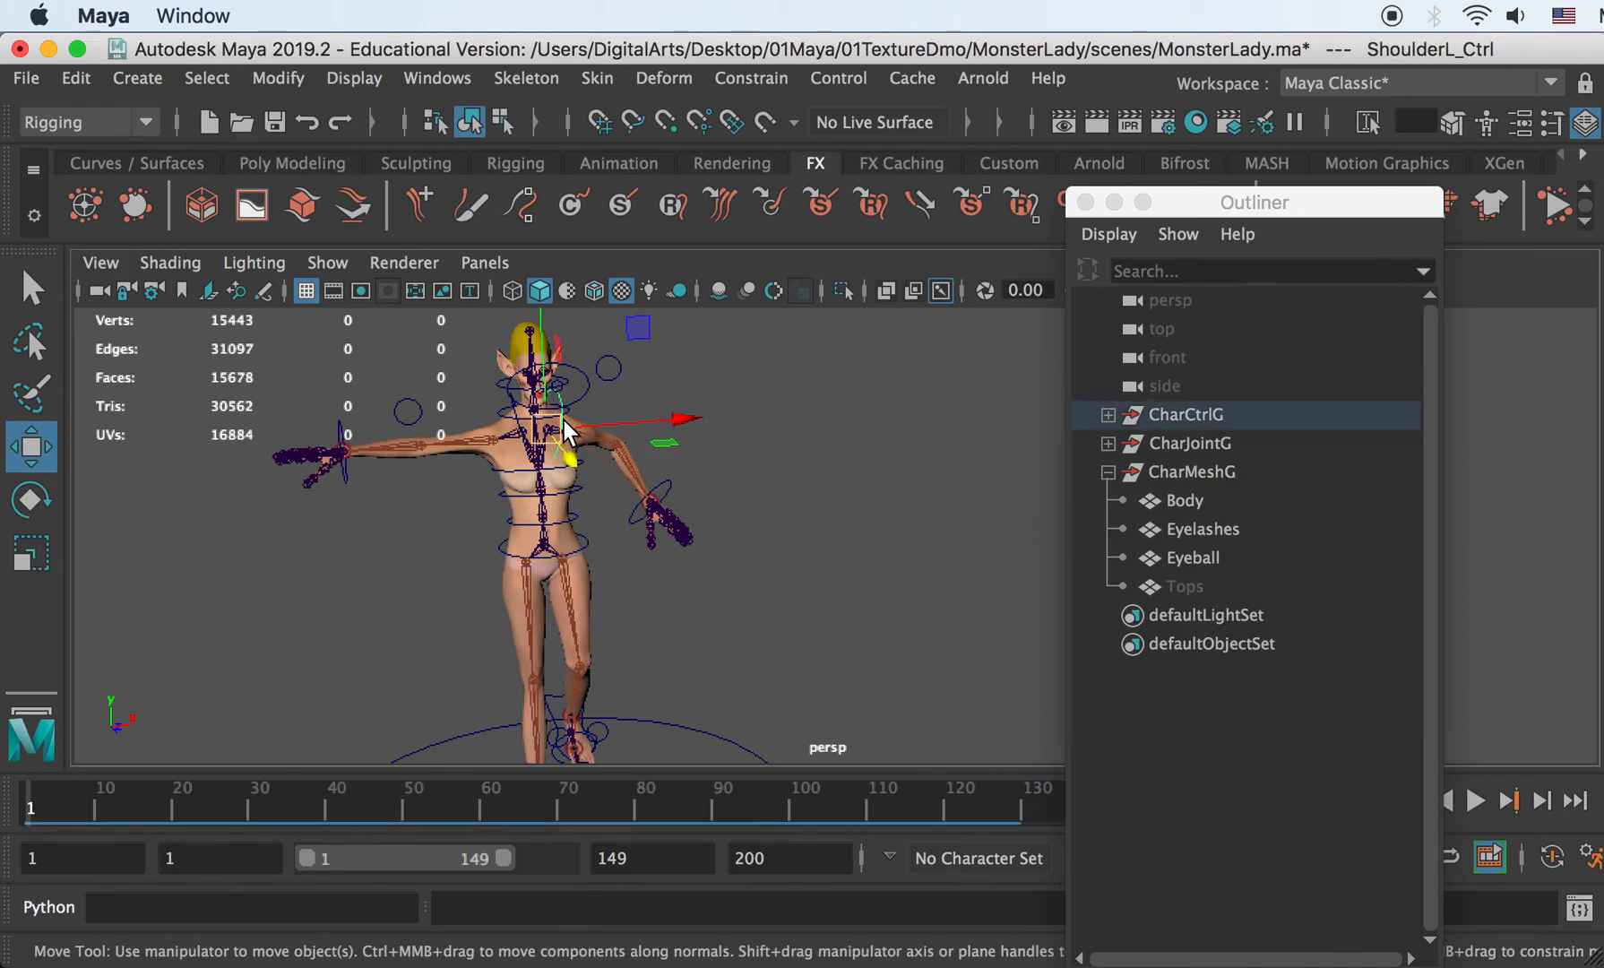
key("r")
key("e")
mouse_move(443, 365)
left_mouse_down()
mouse_move(409, 402)
mouse_move(471, 332)
mouse_move(583, 524)
left_mouse_up()
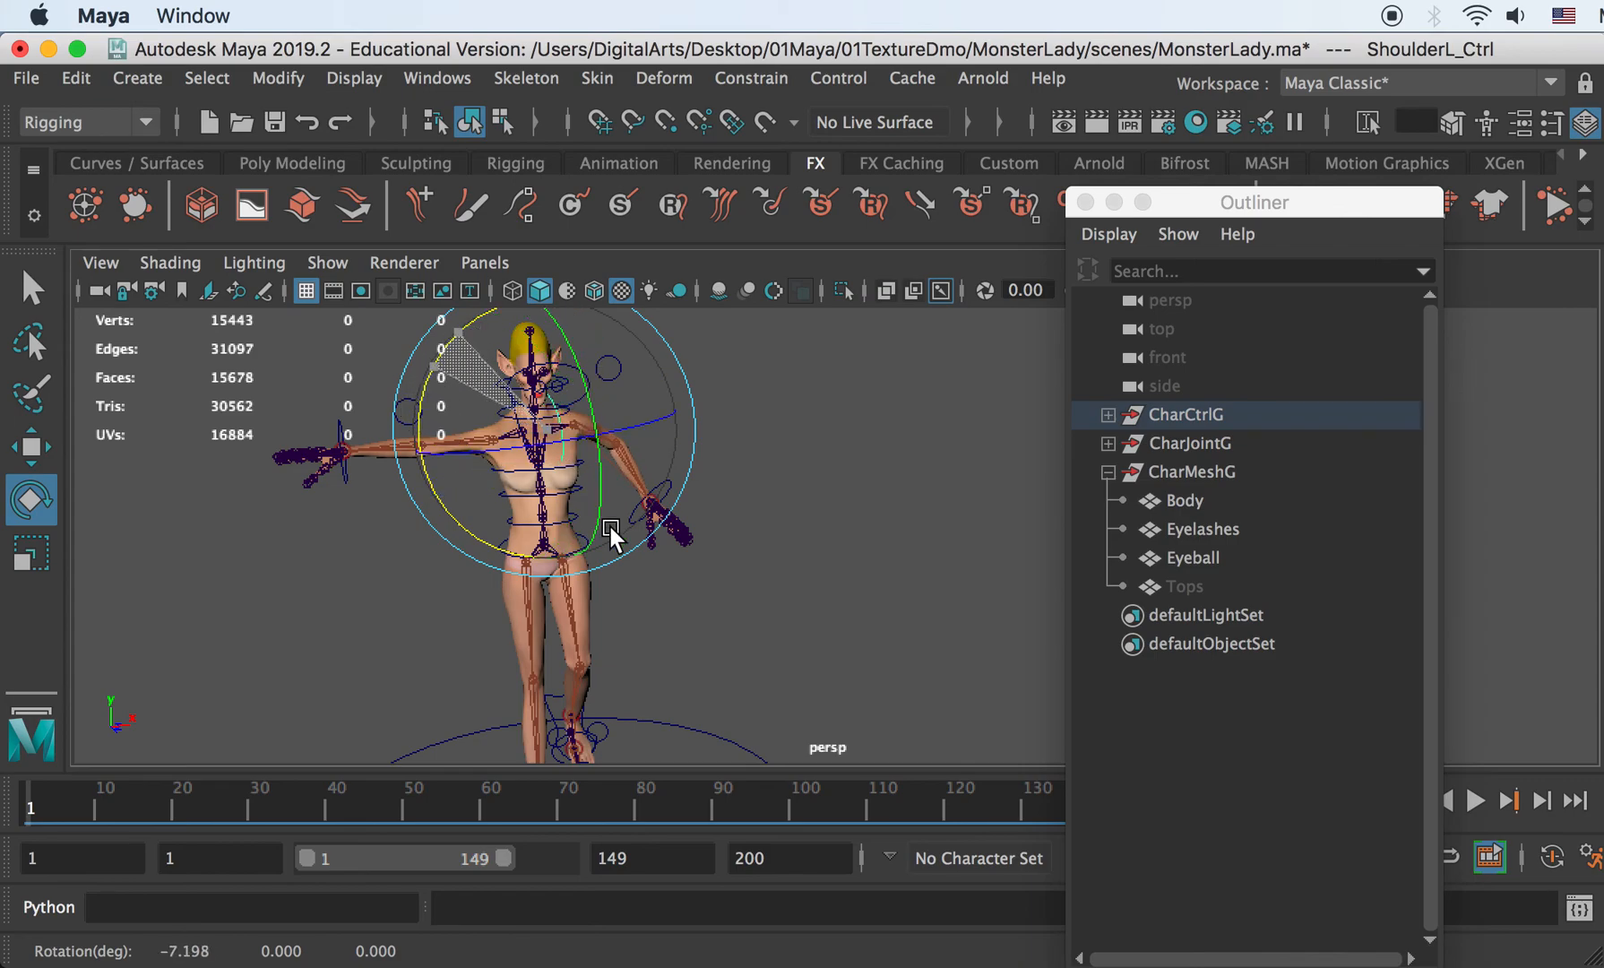
right_click_drag(638, 576, 609, 576, "alt")
middle_click_drag(609, 576, 617, 528, "alt")
mouse_move(617, 527)
left_mouse_down("alt")
mouse_move(557, 537)
mouse_move(589, 534)
left_mouse_up("alt")
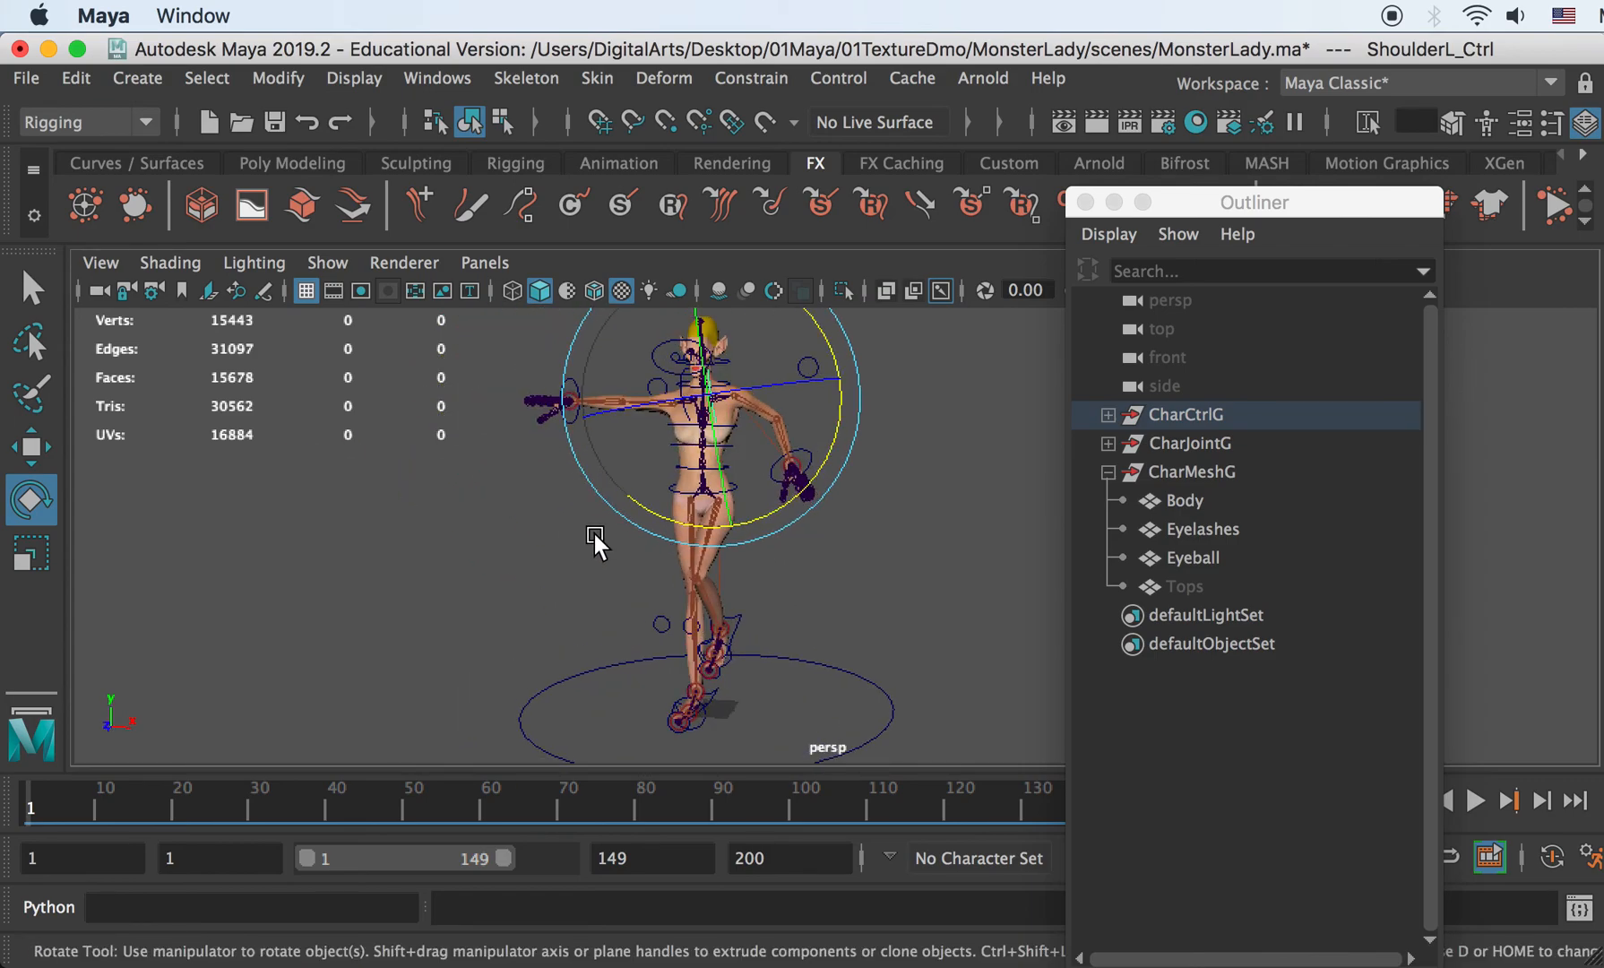